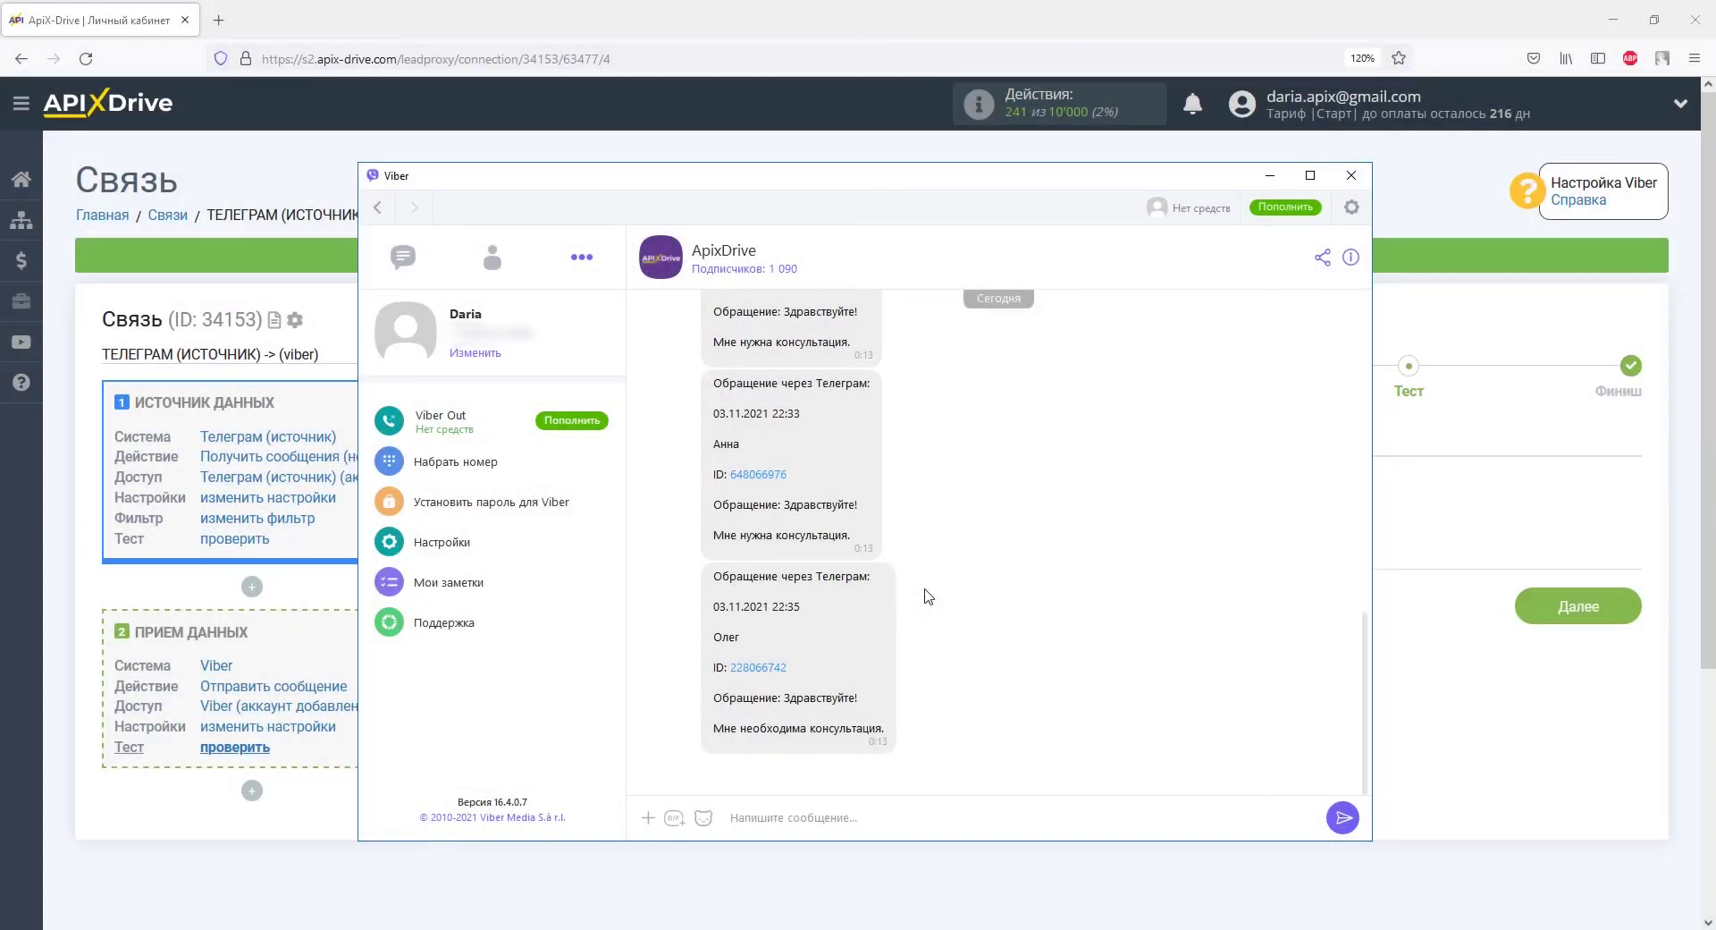
Look through the Telegram enquiry messages delivered to the ApixDrive channel in Viber.
scroll(928, 596, up, 2)
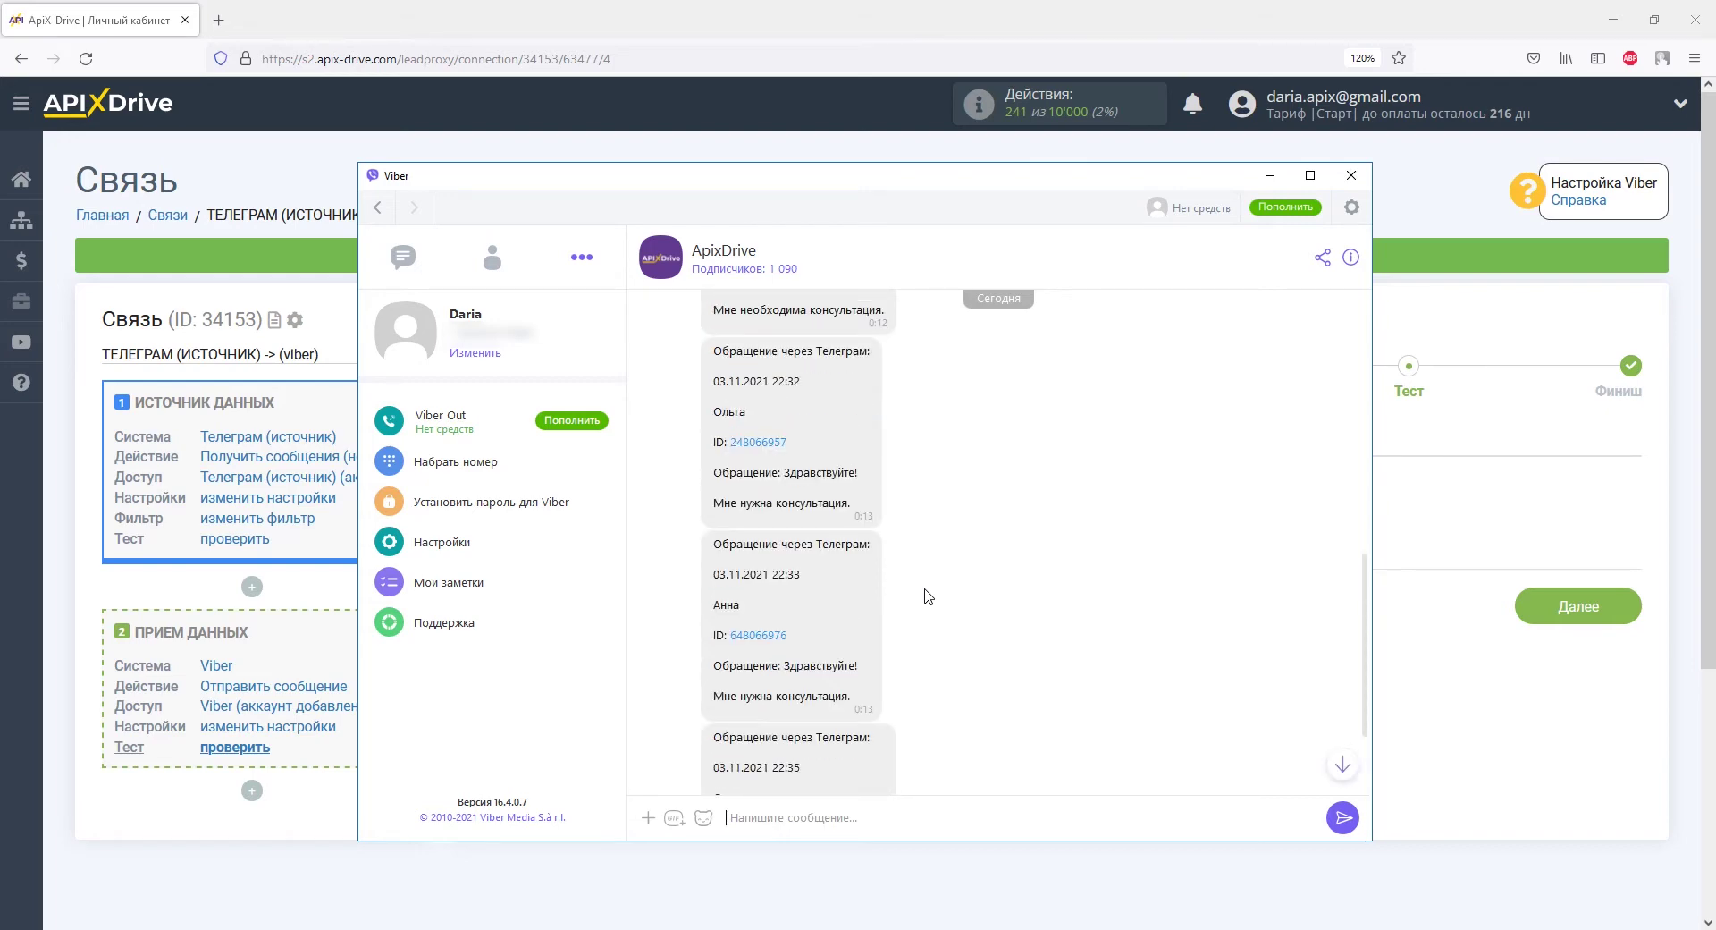
scroll(928, 596, up, 2)
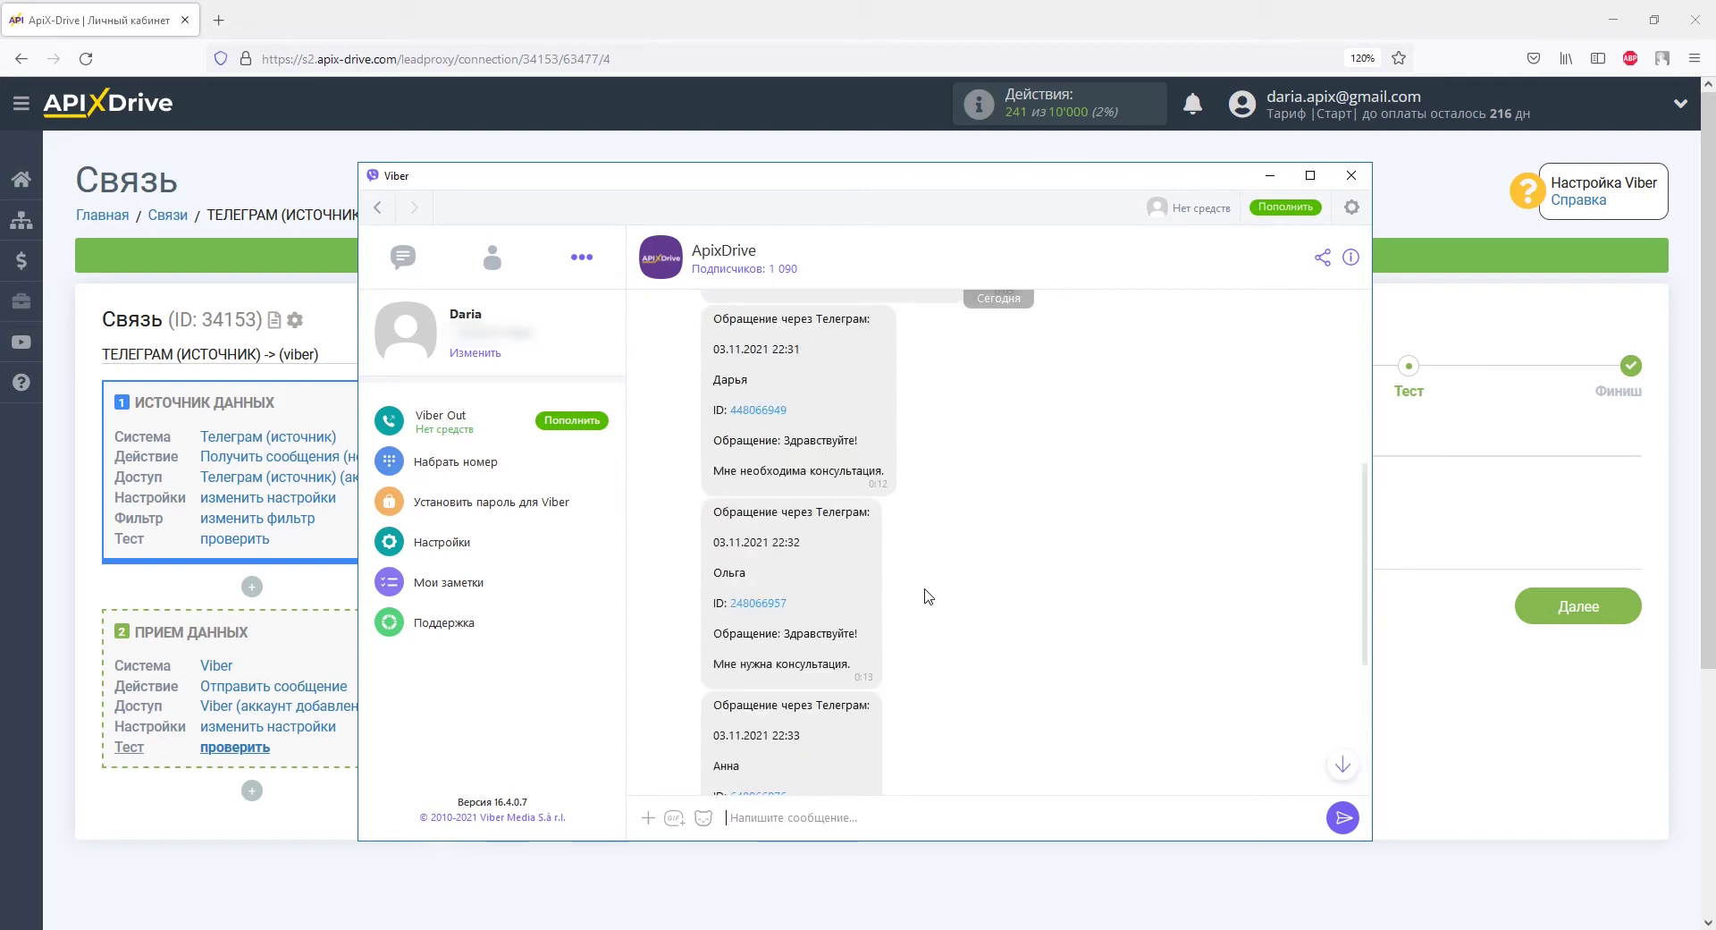
scroll(928, 596, up, 2)
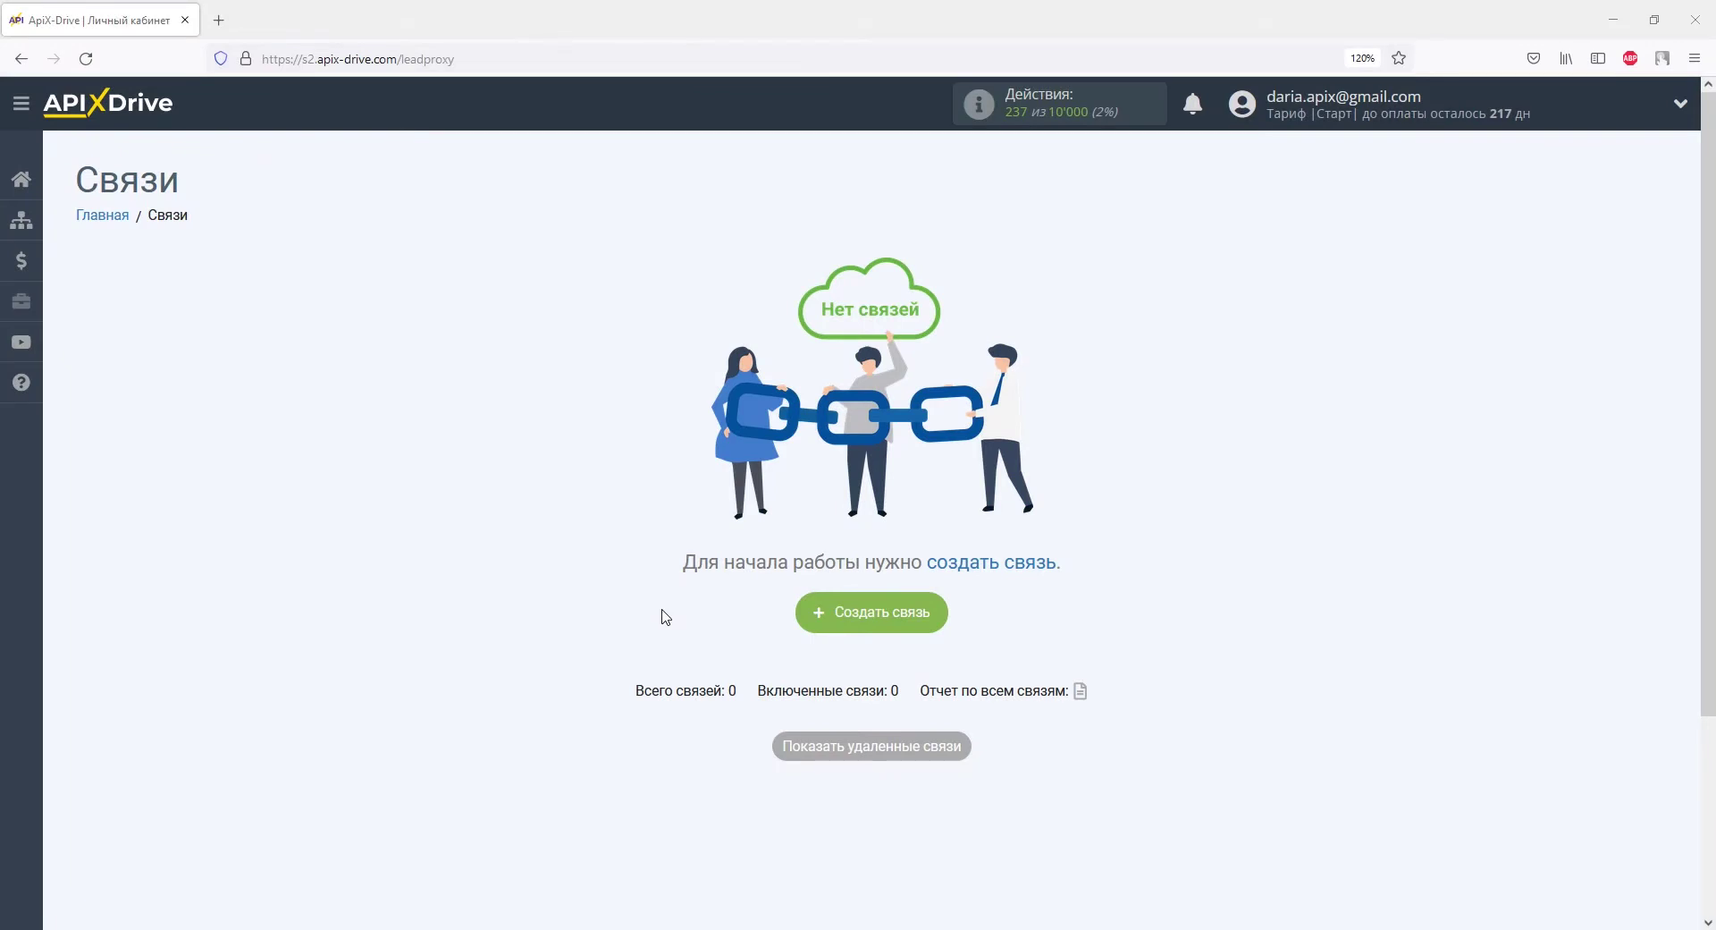
Create a new connection and set its data source system to Телеграм (источник).
click(814, 623)
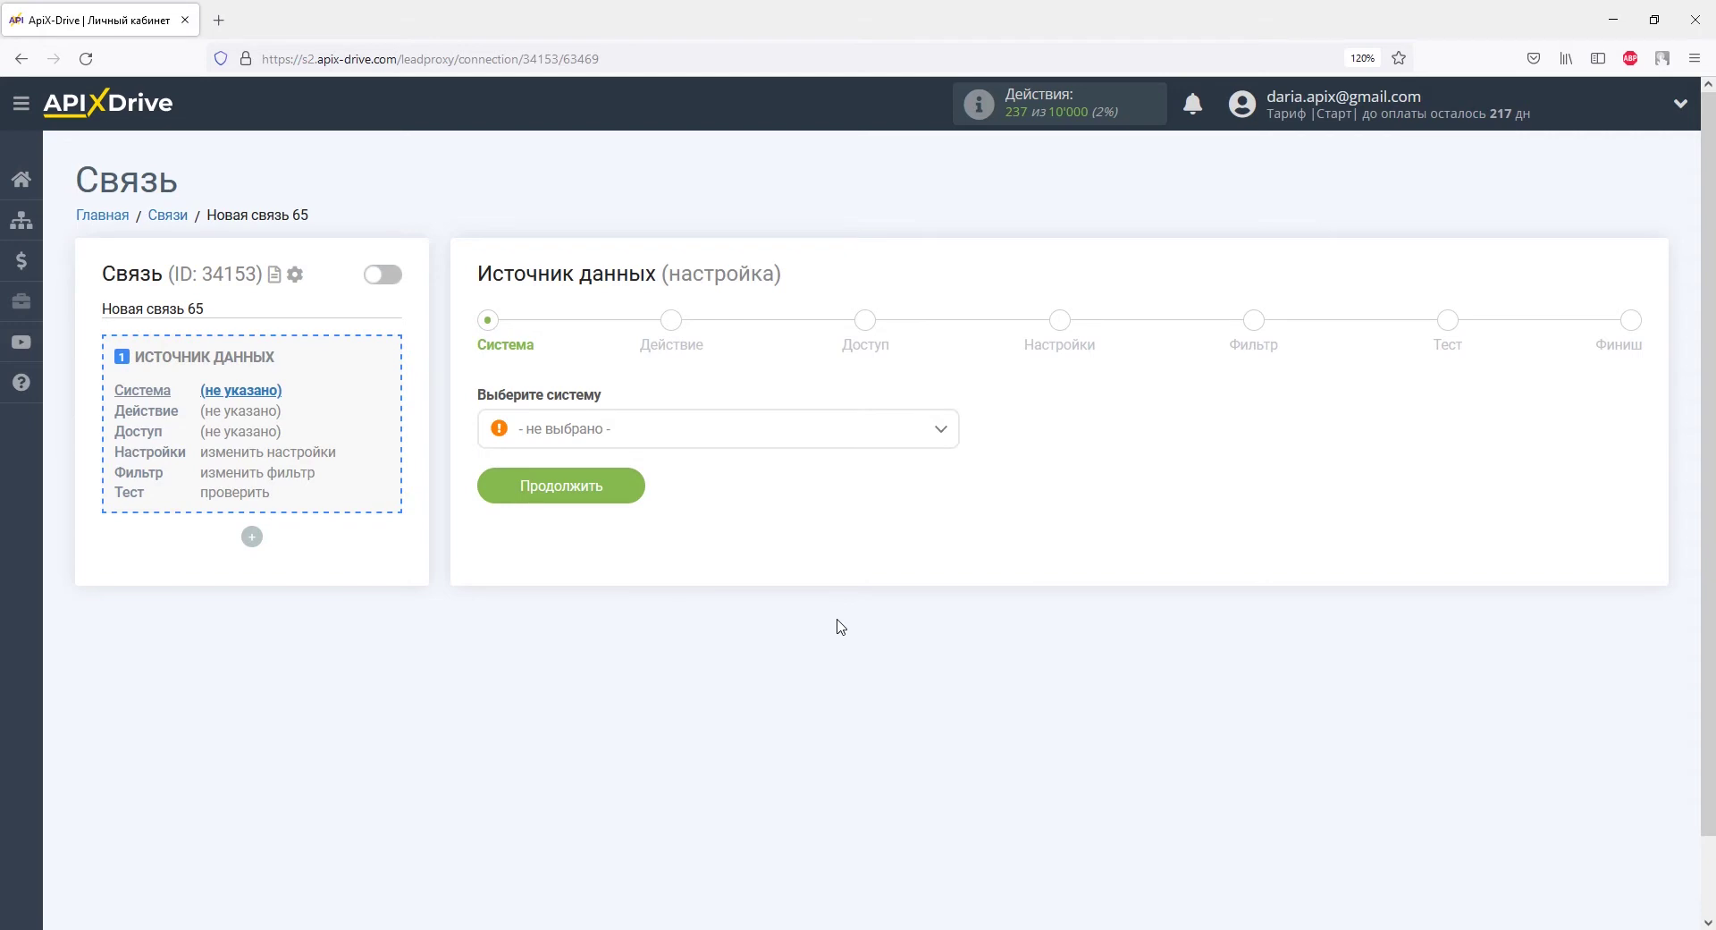
click(940, 431)
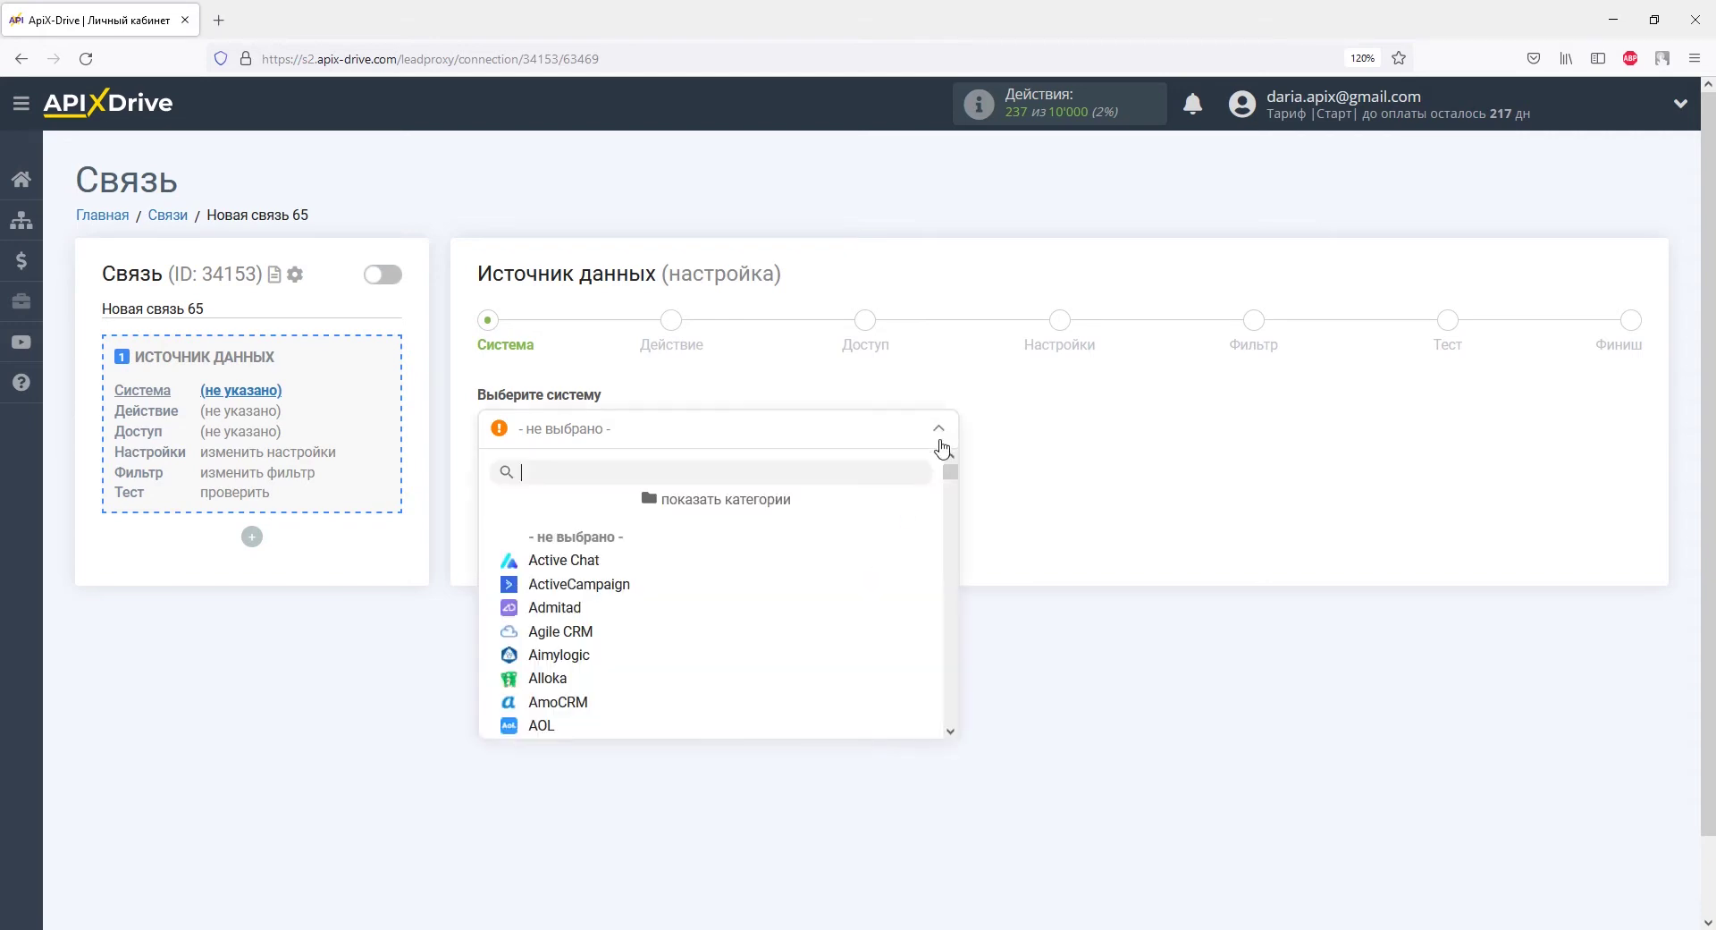
drag(951, 474, 954, 731)
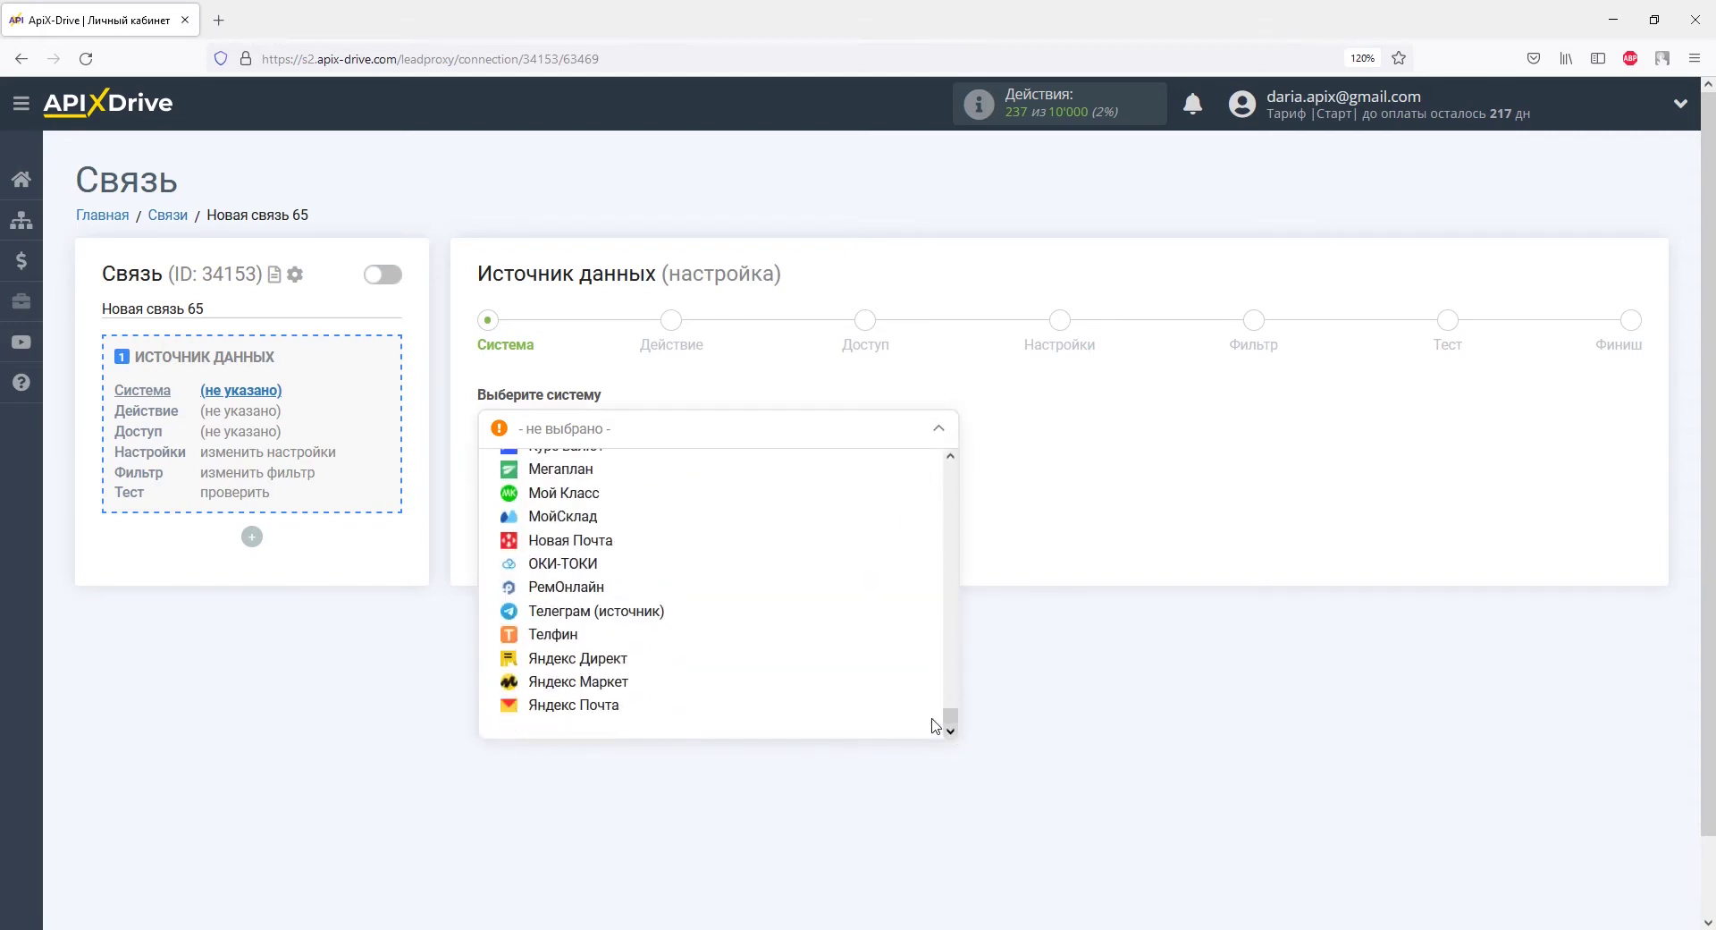
click(644, 617)
click(626, 490)
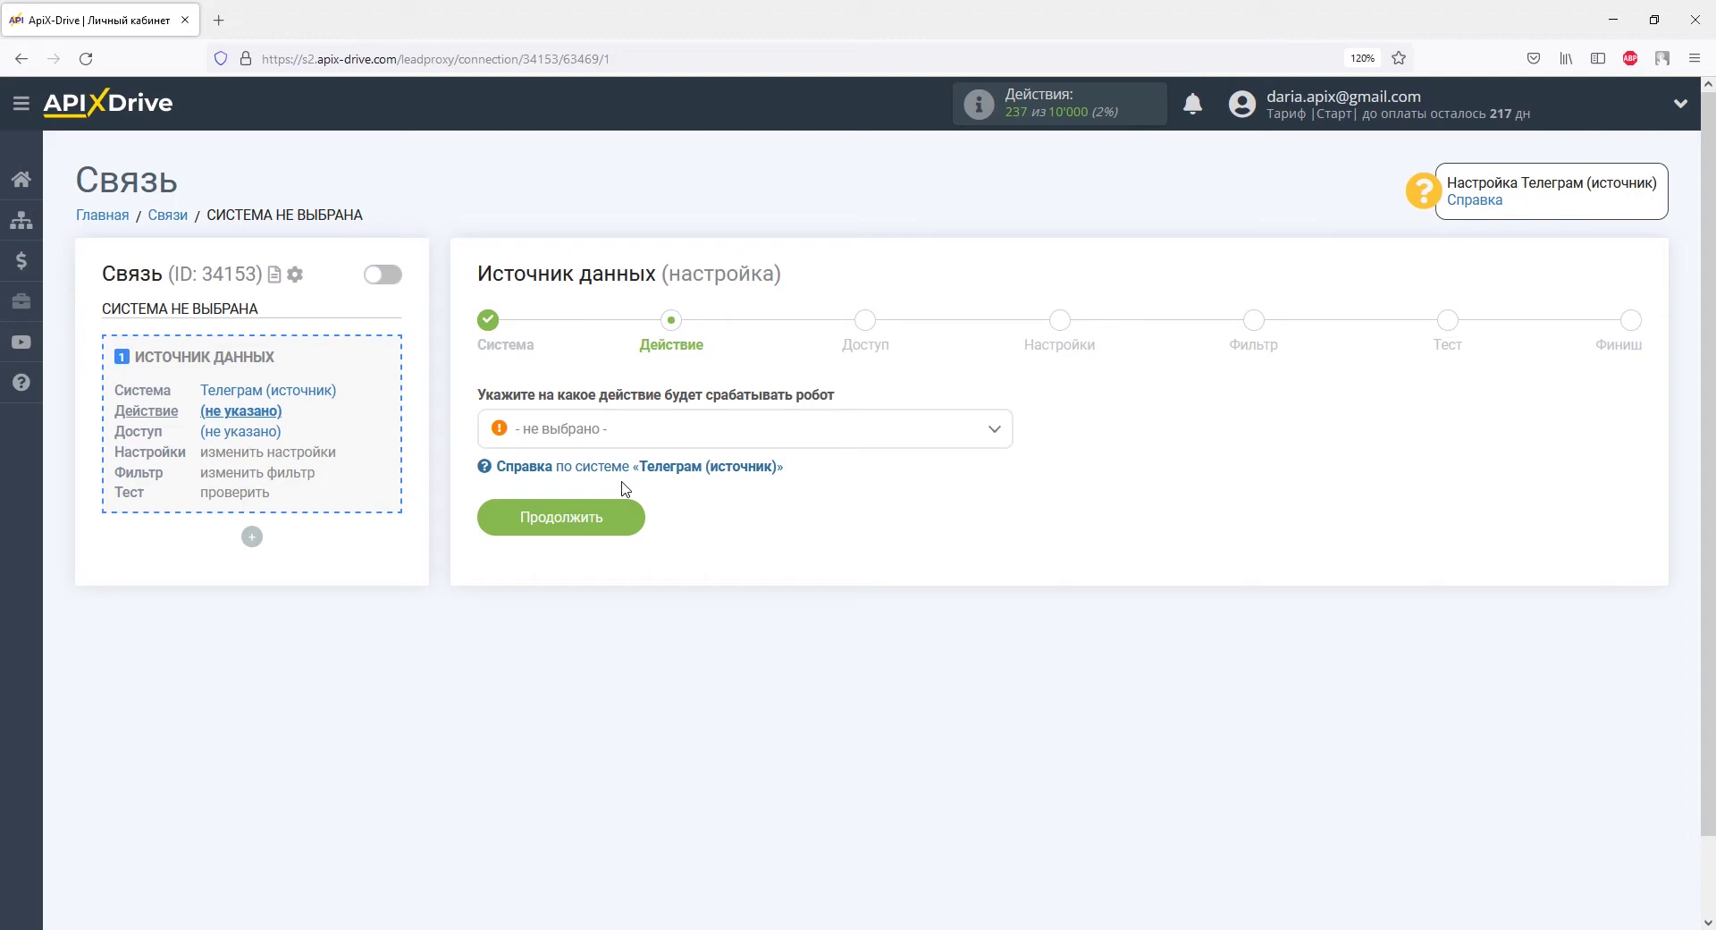
Set the source action to "Получить сообщения (новые)" and continue to the access stage.
click(624, 431)
click(625, 532)
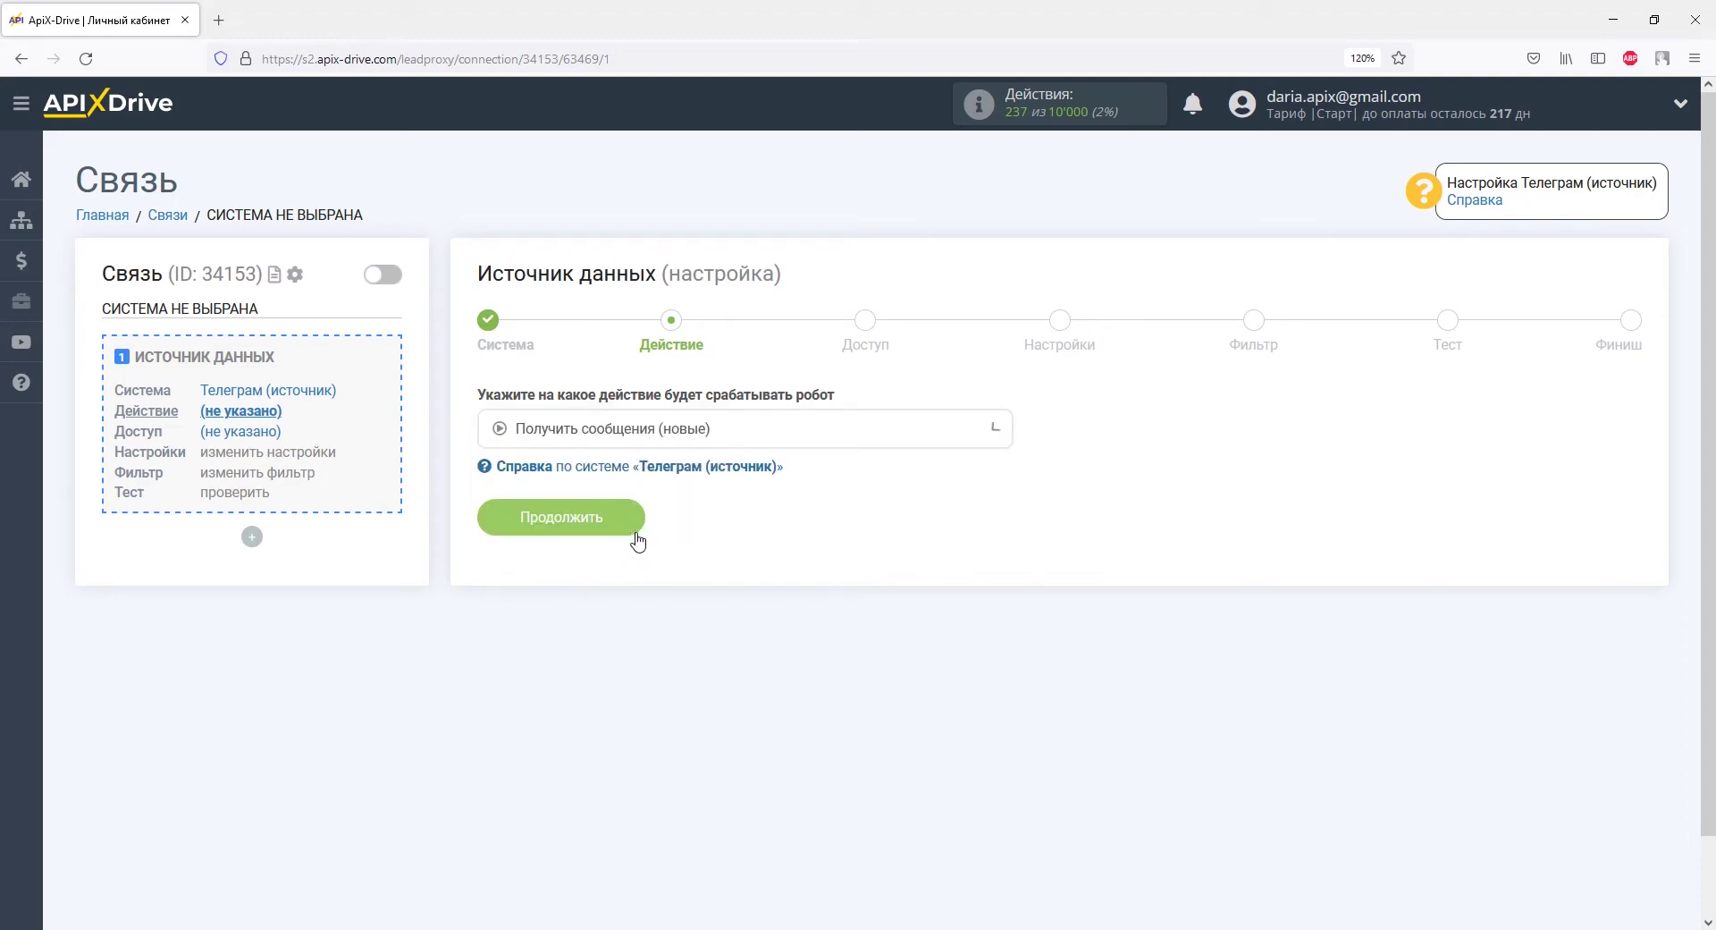
click(626, 519)
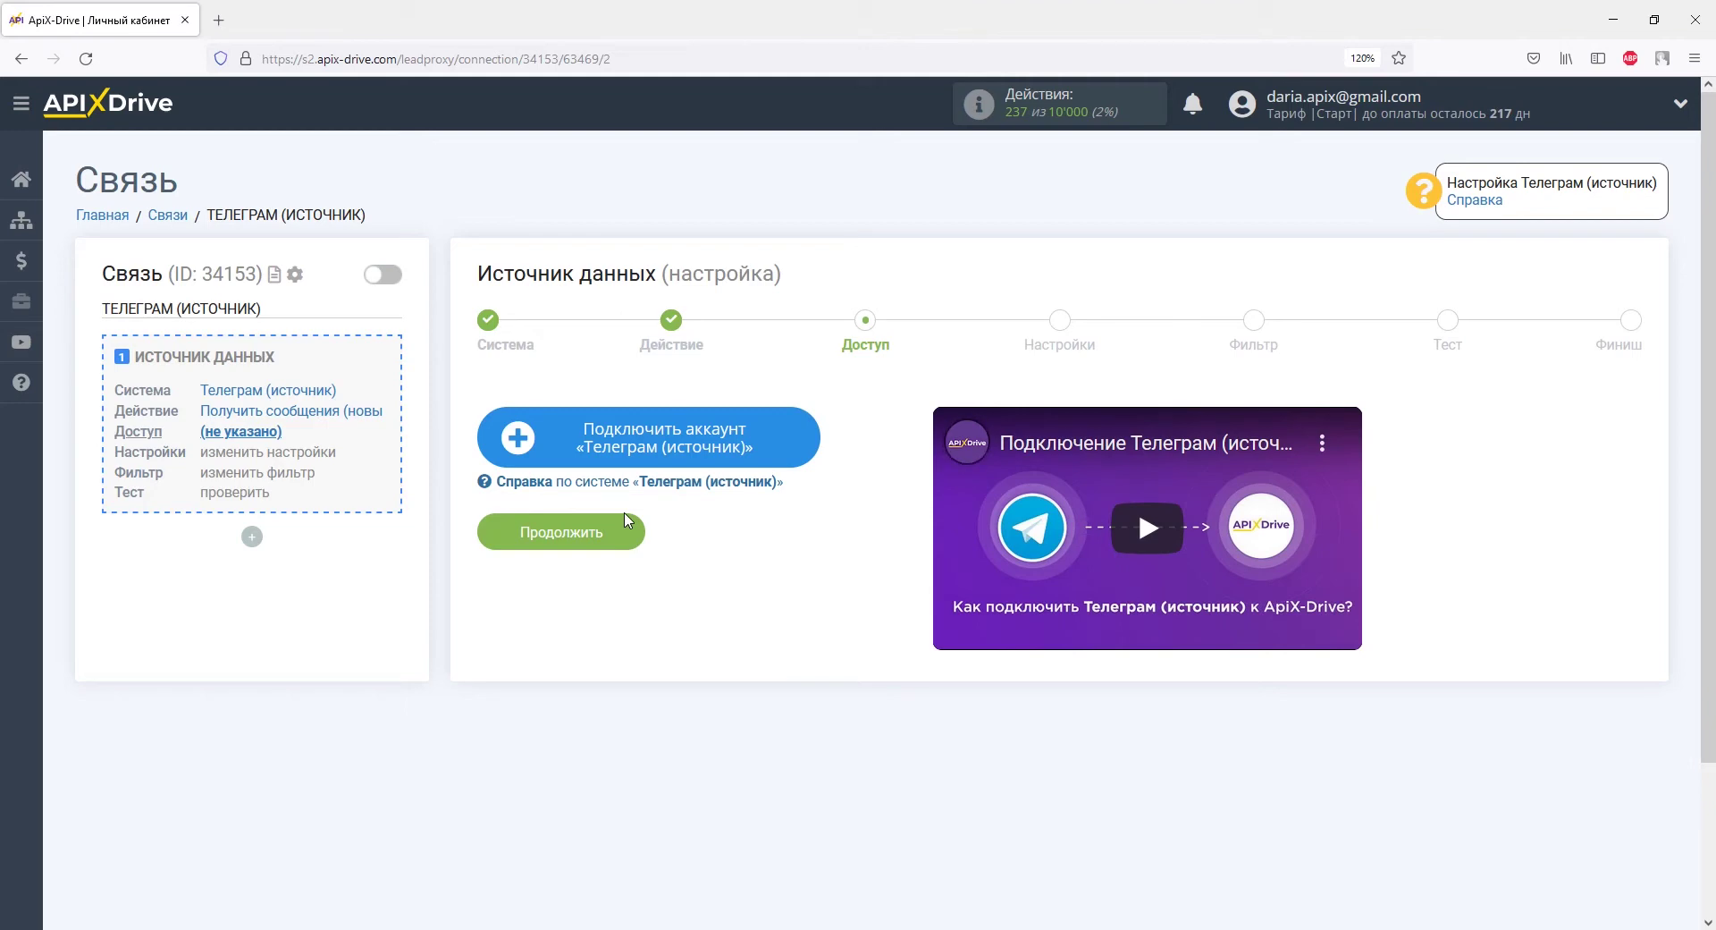
click(548, 437)
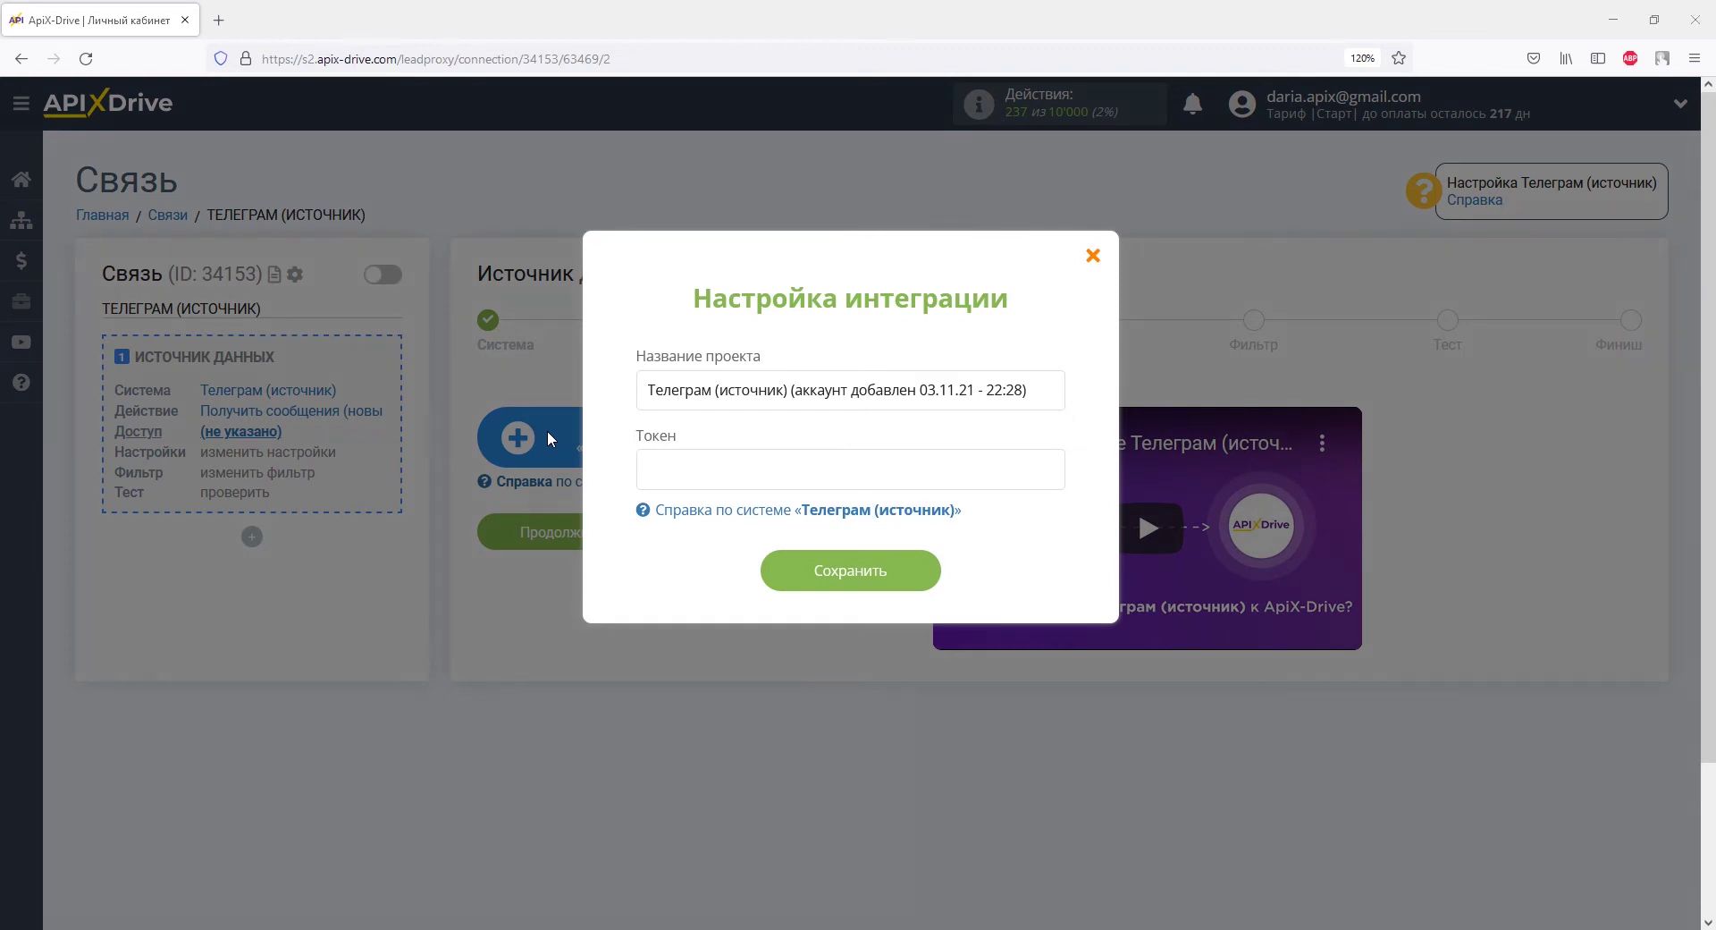
key(alt+Tab)
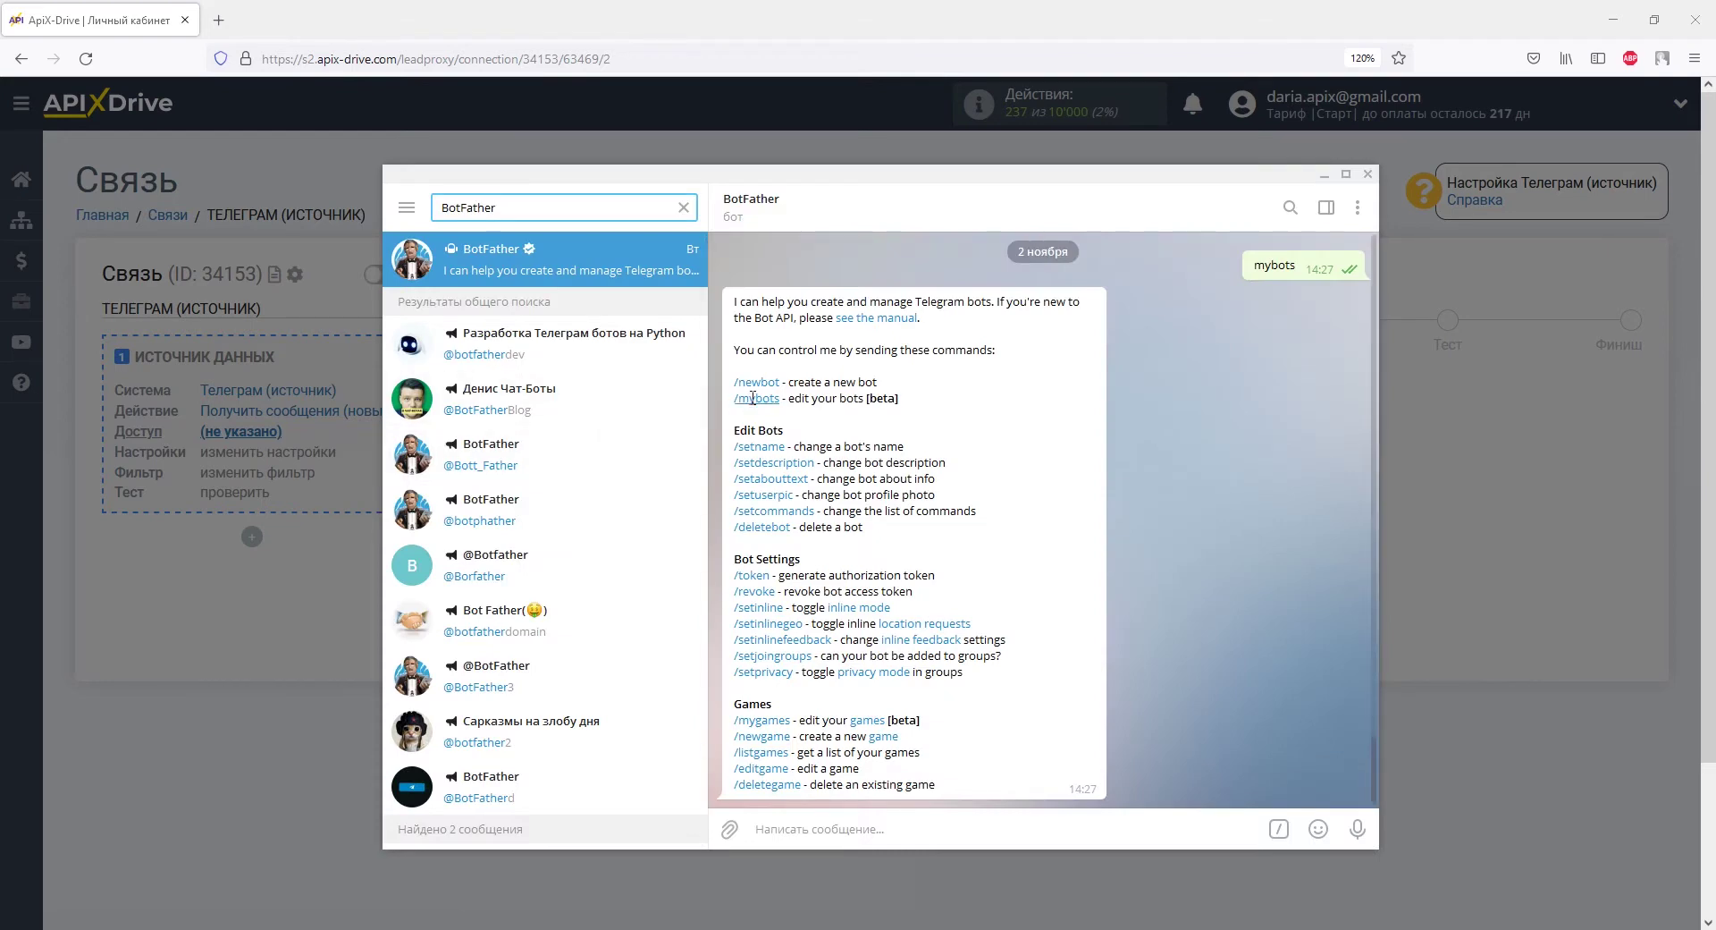
scroll(752, 404, down, 5)
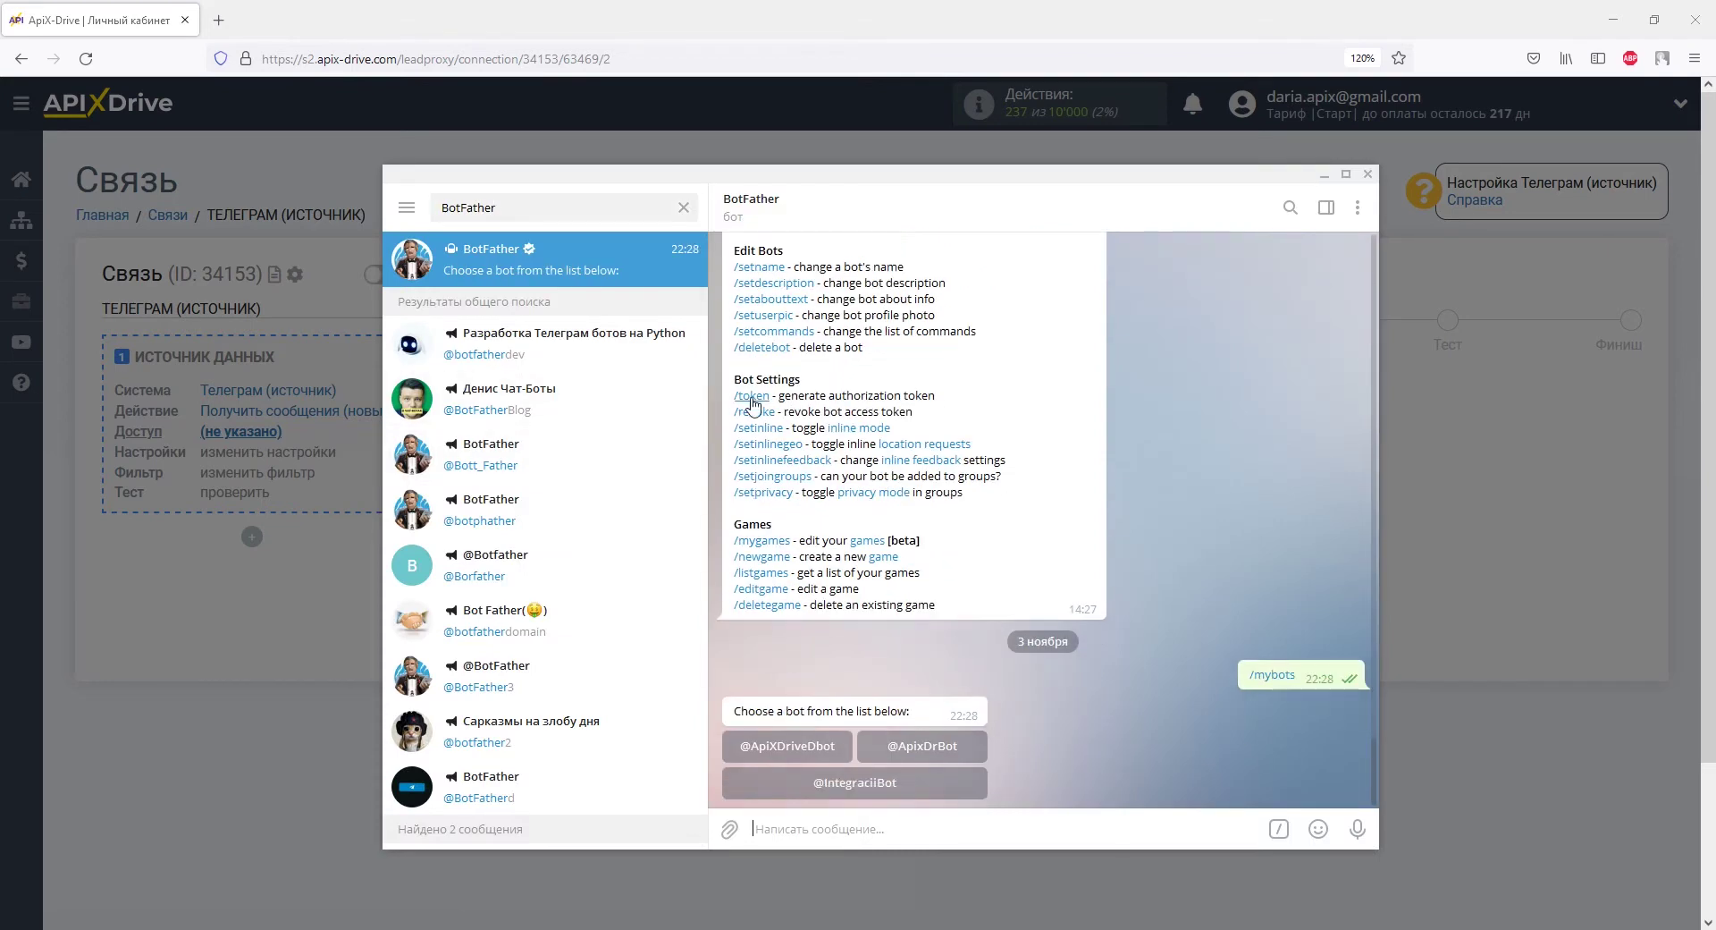
click(928, 749)
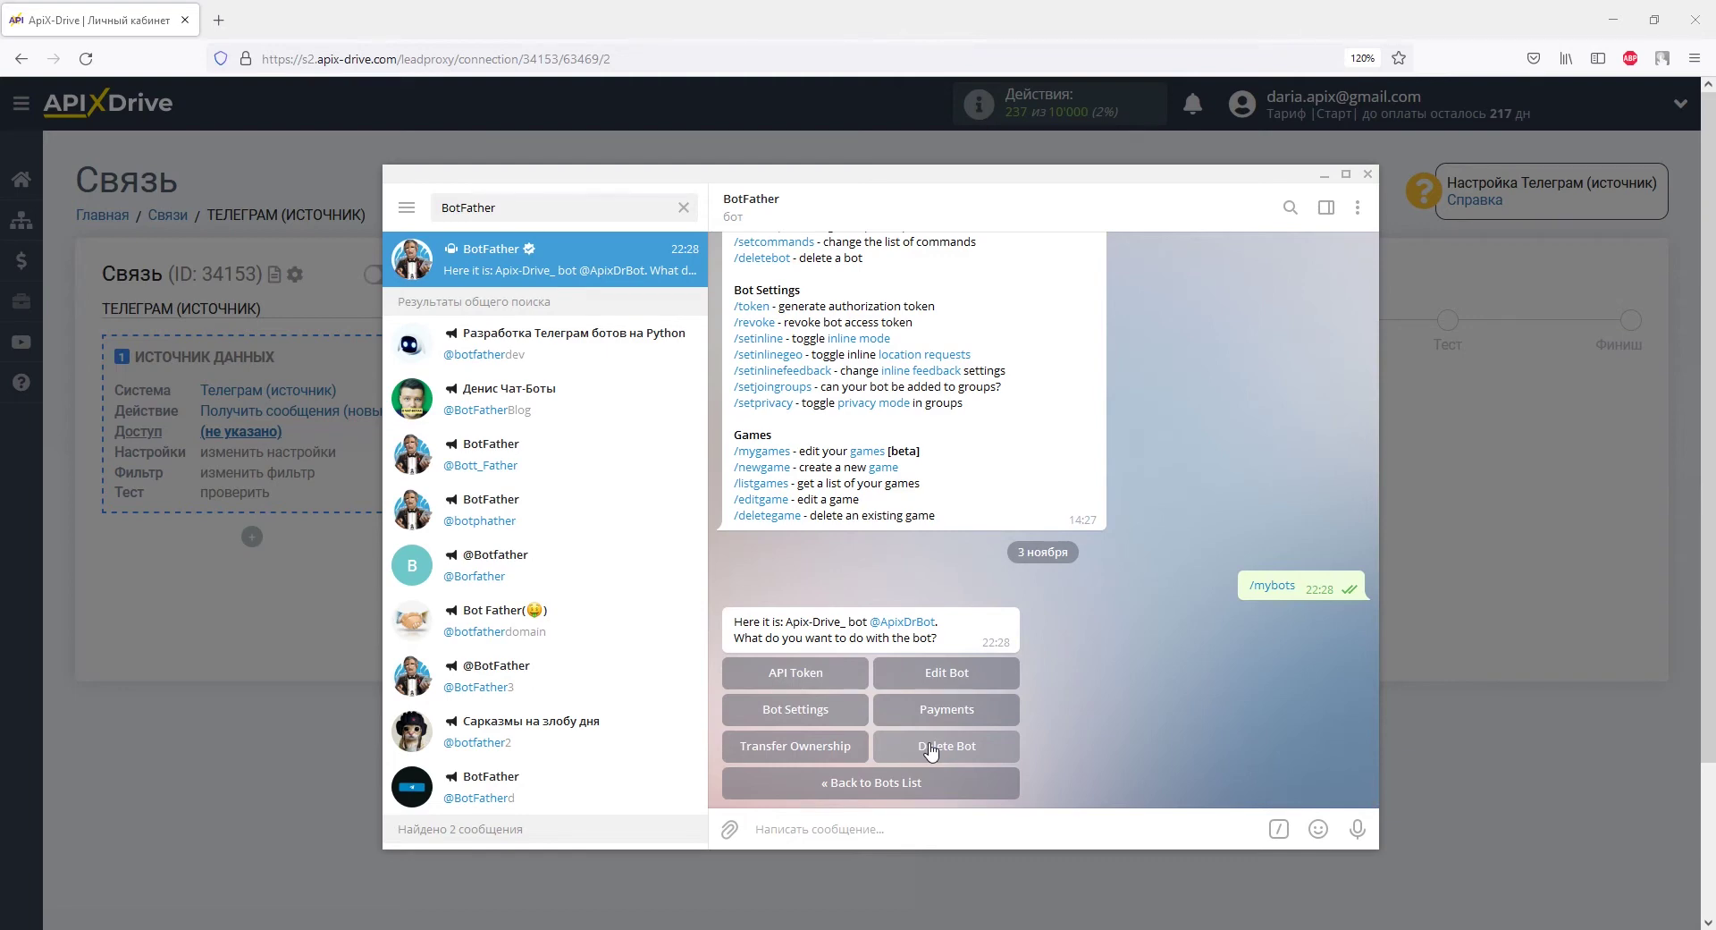
click(827, 673)
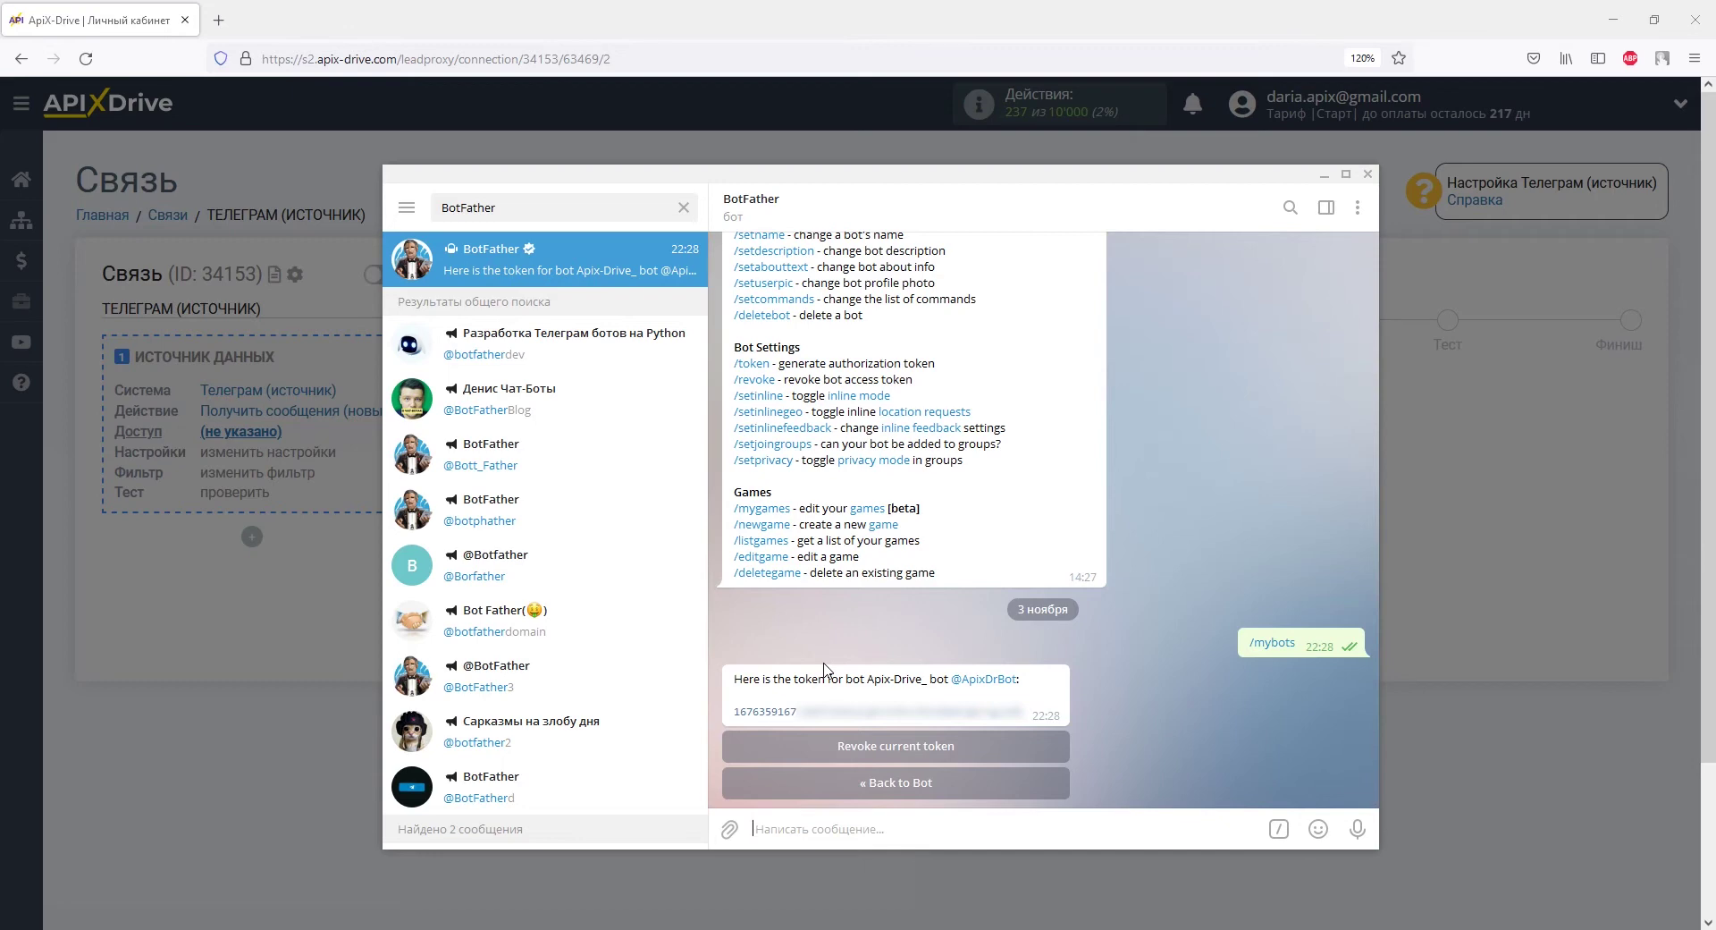
Copy the bot's API token from Telegram and paste it into the Токен field of the integration settings in ApiX-Drive.
drag(732, 711, 1024, 712)
right_click(1024, 711)
click(1072, 515)
key(alt+Tab)
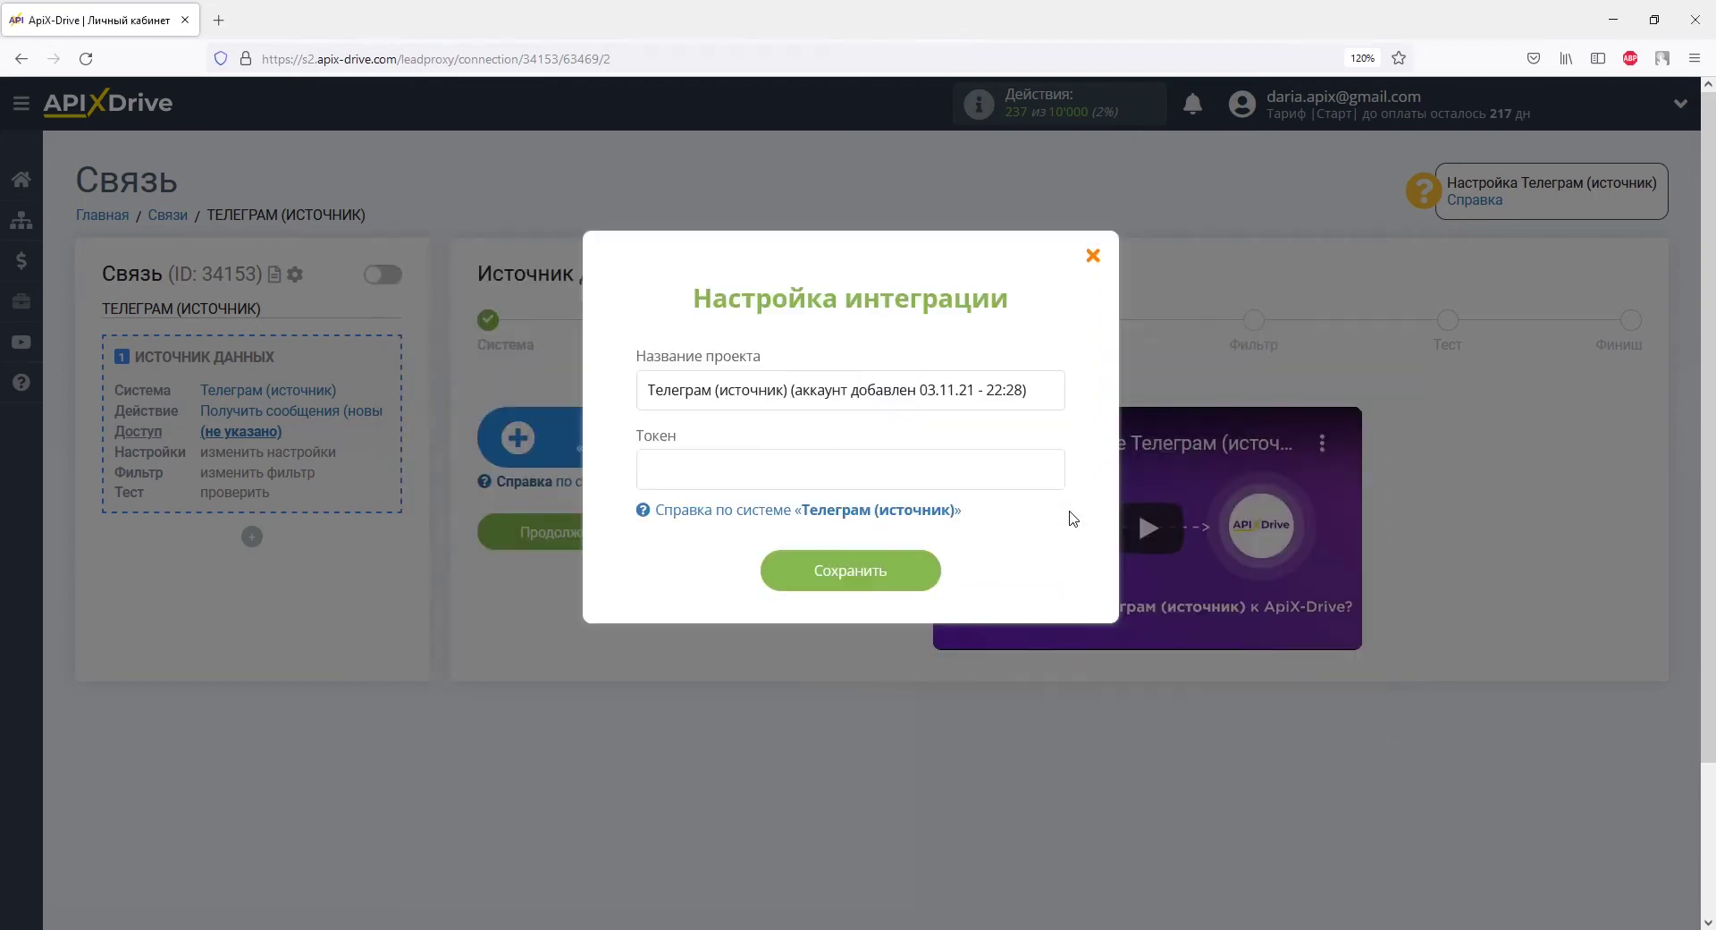
right_click(885, 472)
click(938, 599)
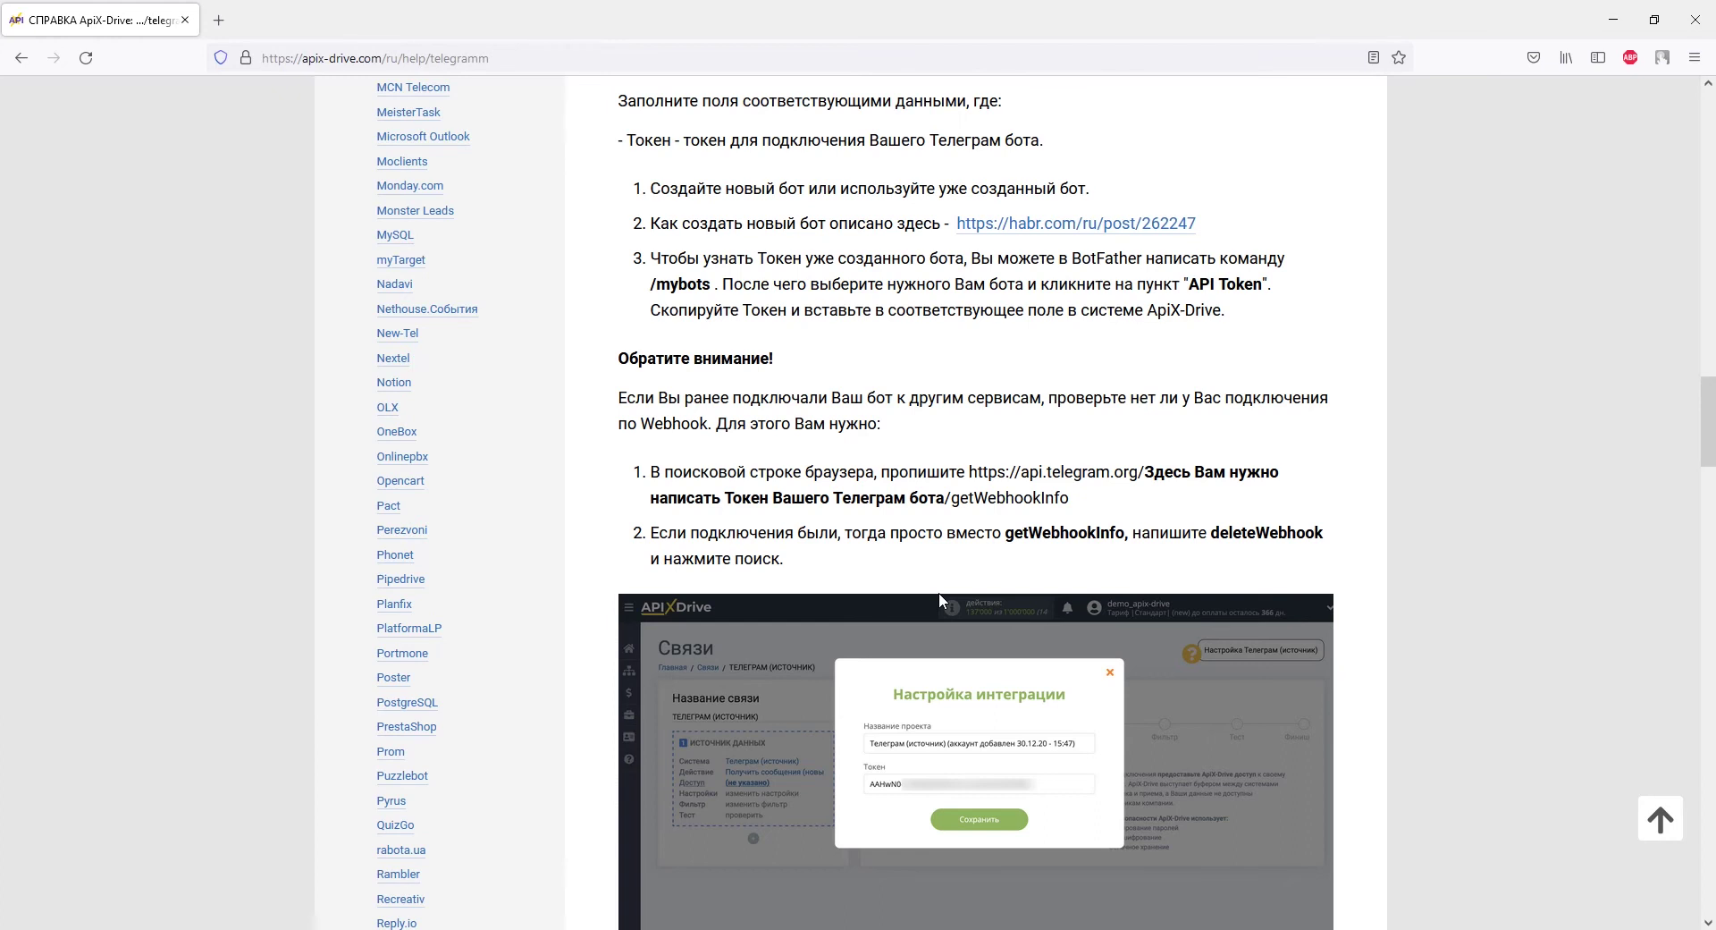
Copy the api.telegram.org getWebhookInfo address template from the help page and paste it as the address in a new browser tab.
drag(969, 471, 1070, 501)
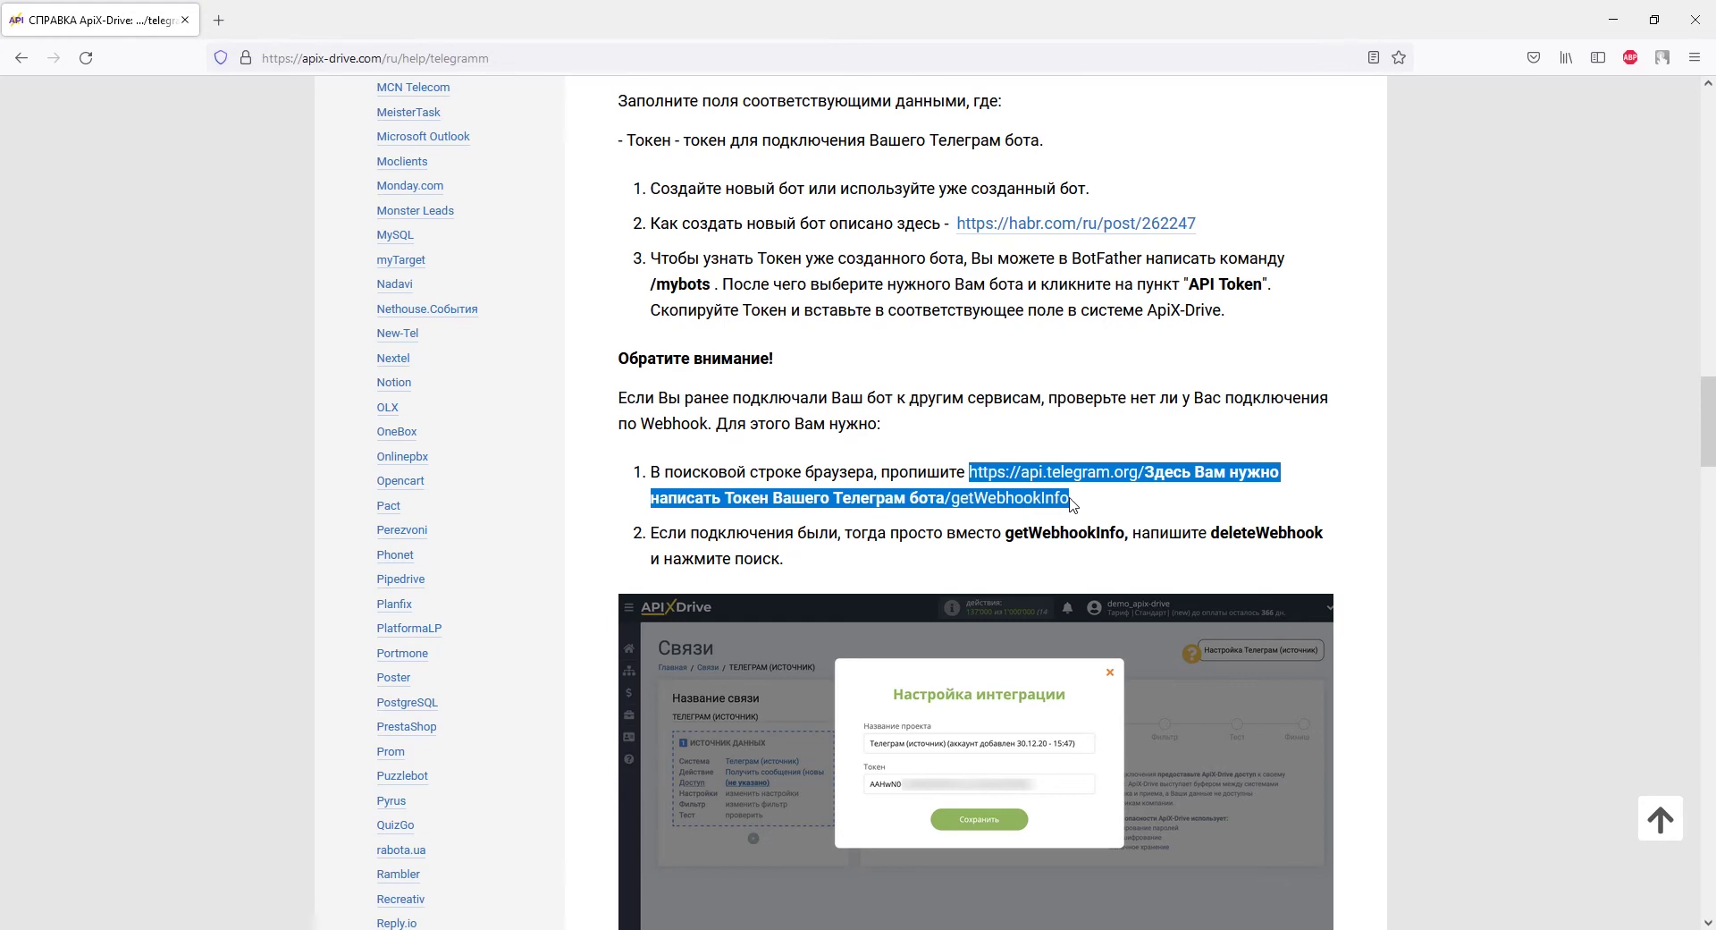
right_click(1067, 498)
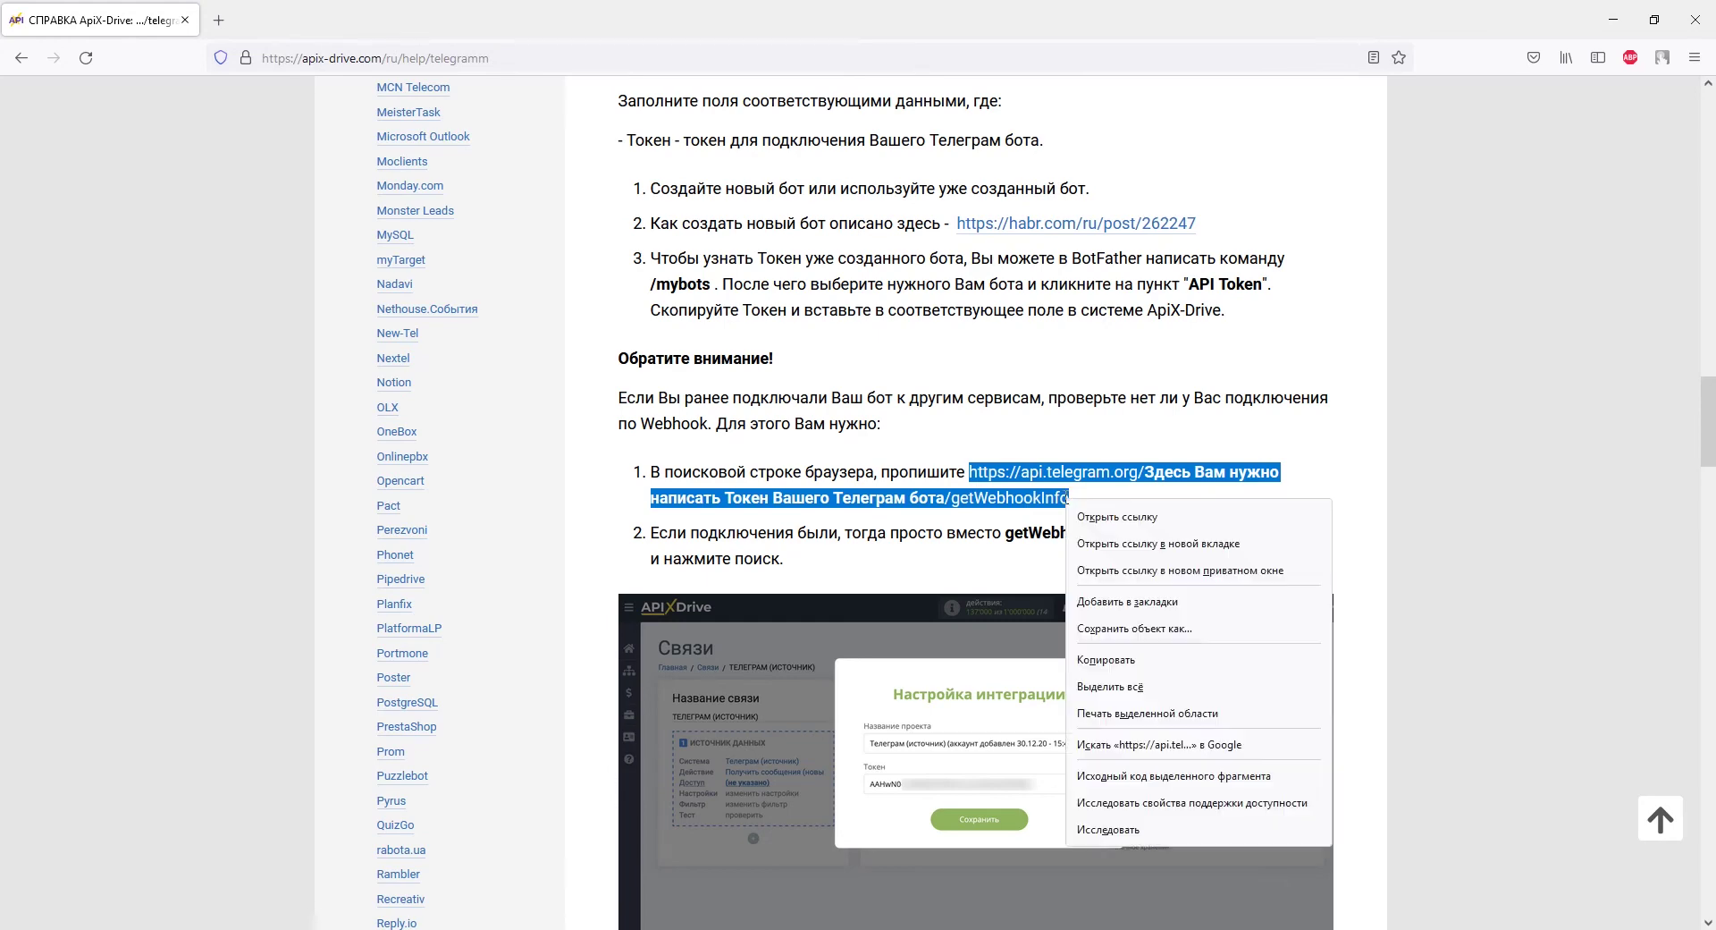
click(1106, 660)
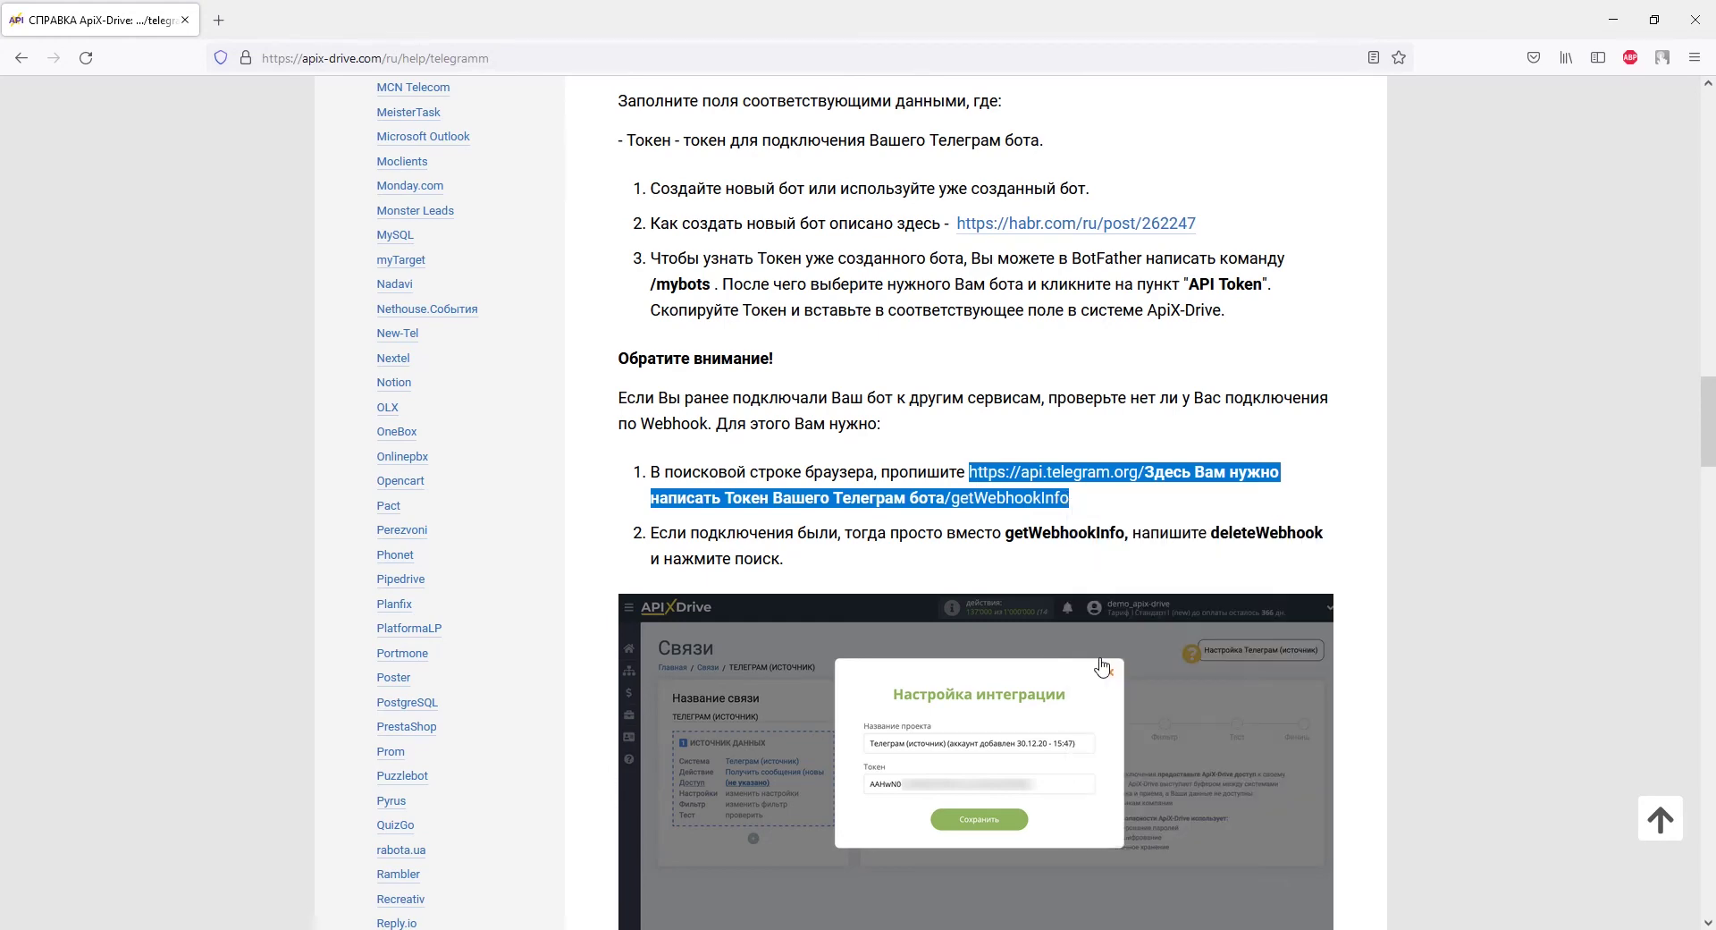
click(219, 21)
right_click(243, 59)
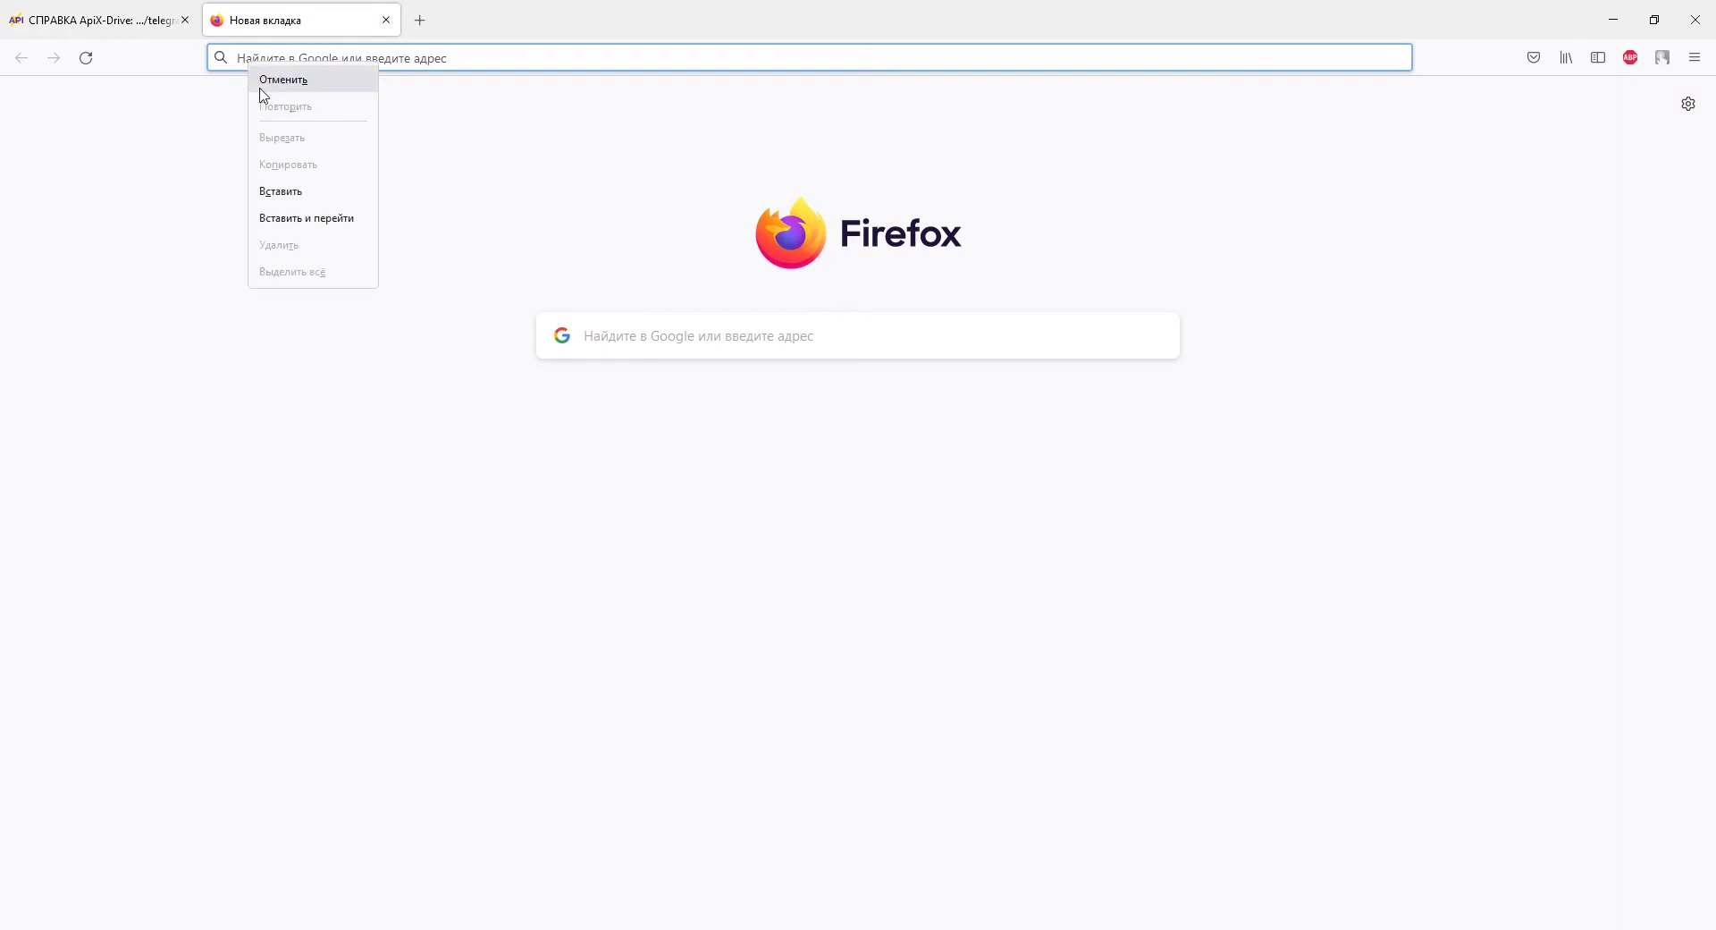
click(278, 189)
Replace the placeholder in the getWebhookInfo address with the bot token from the integration settings and load the address.
key(alt+Tab)
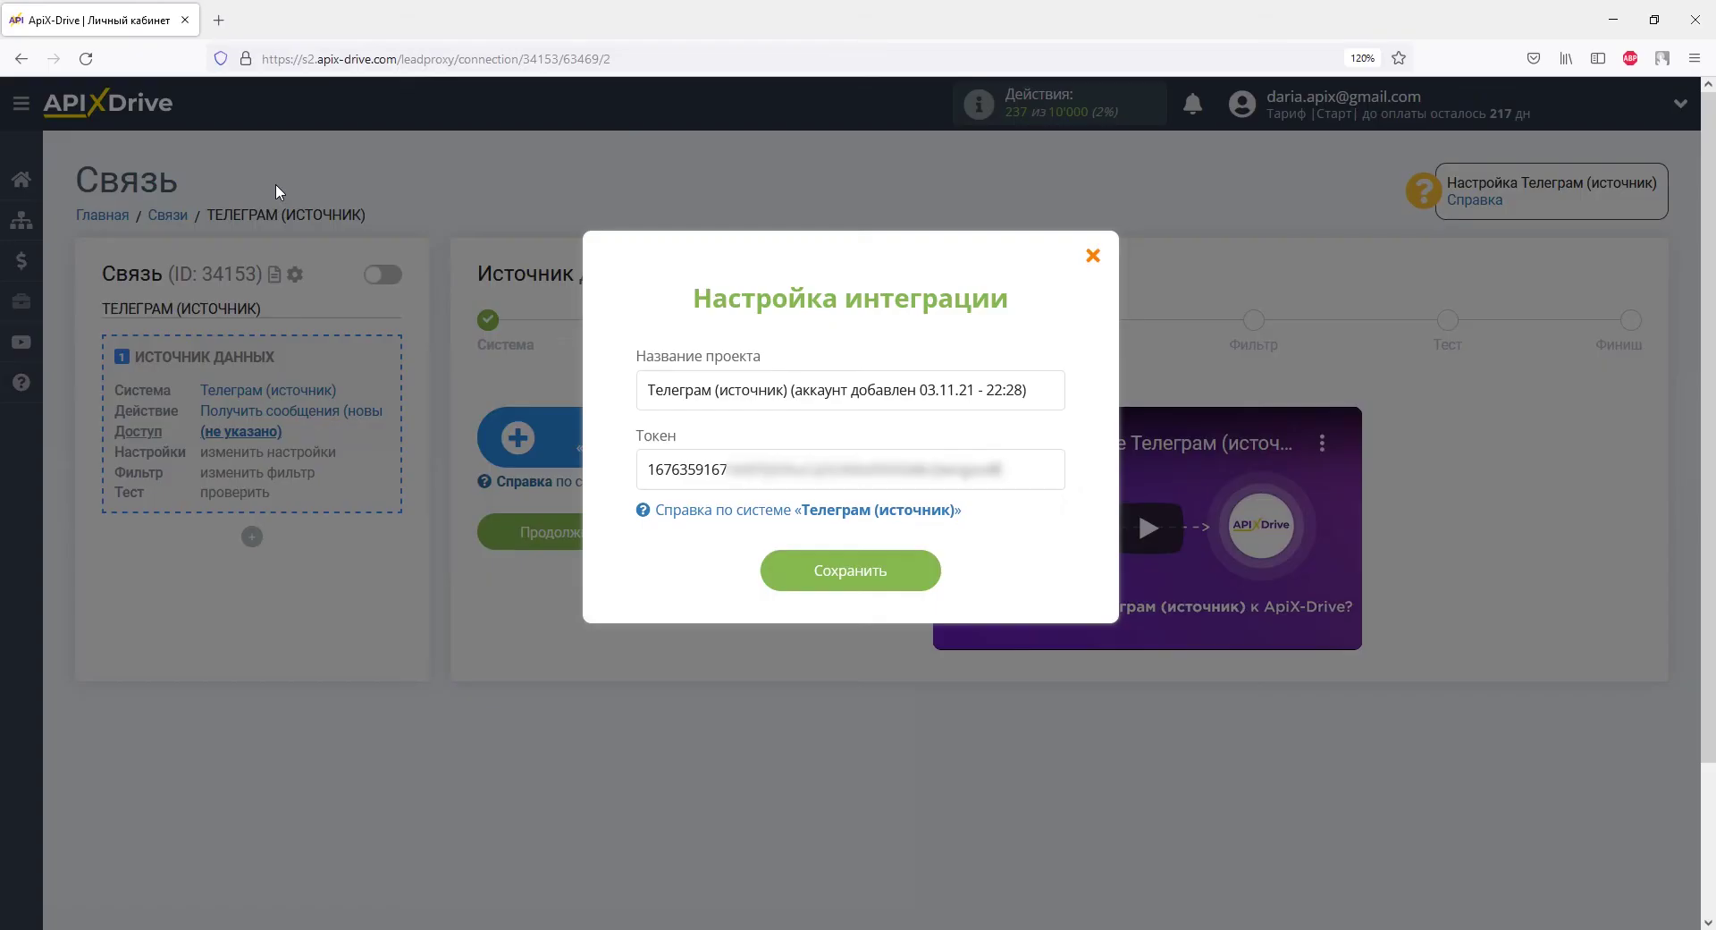
drag(645, 469, 1000, 470)
right_click(999, 469)
click(1055, 565)
key(alt+Tab)
drag(370, 58, 691, 69)
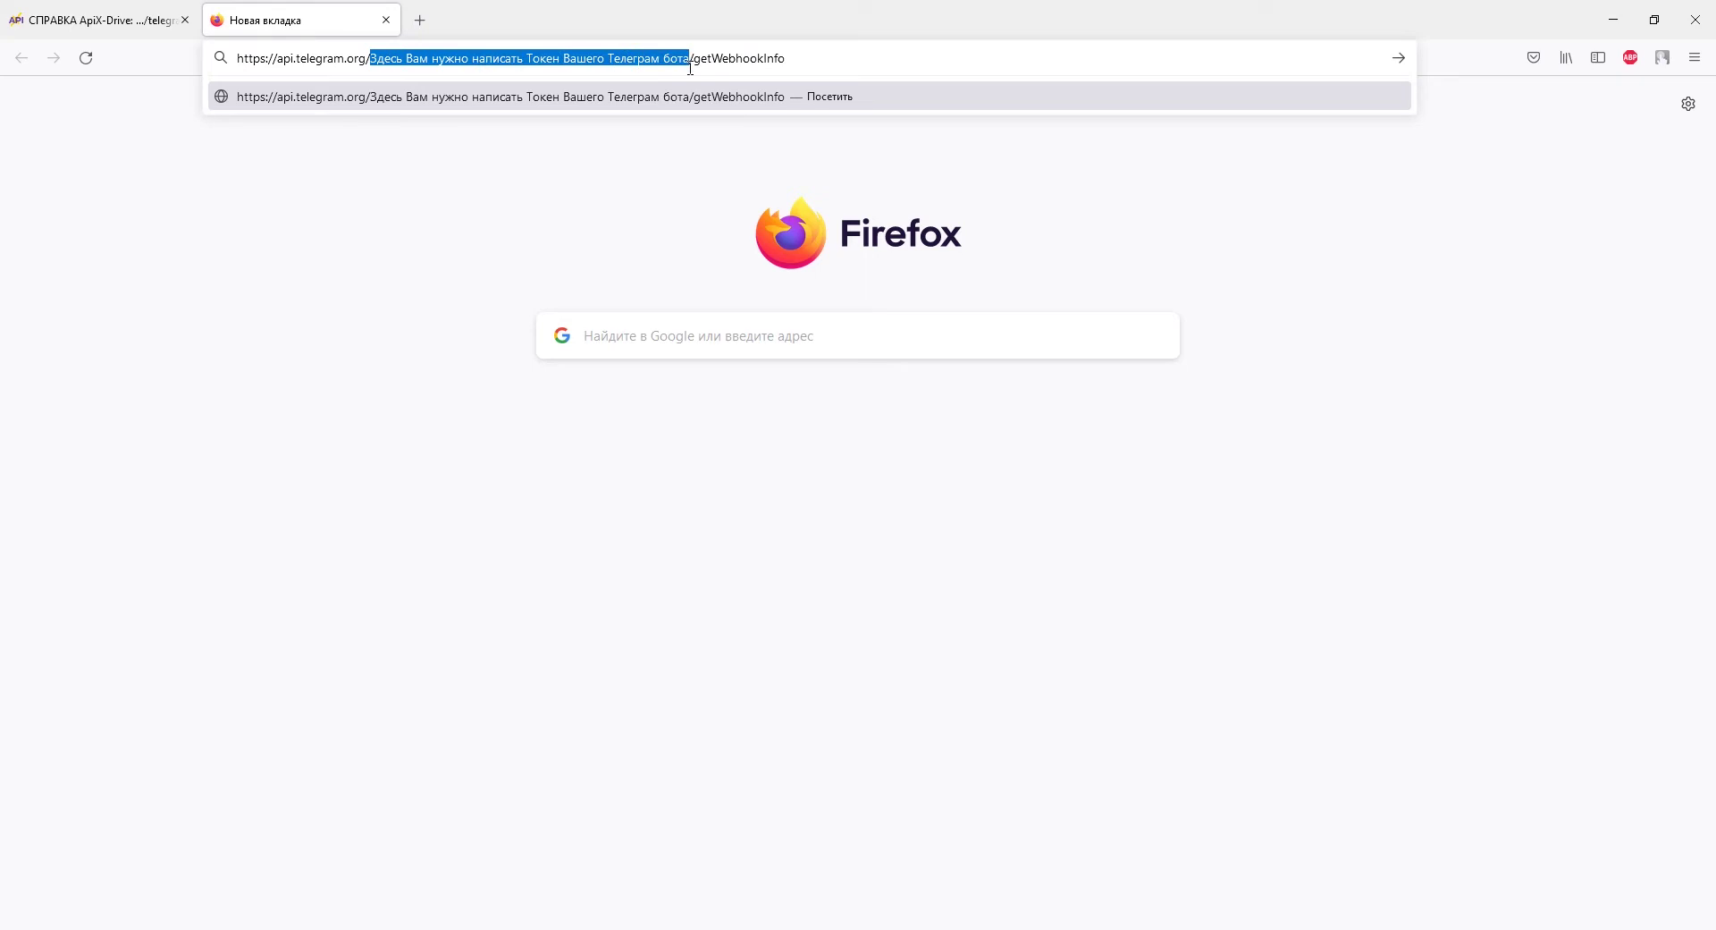
right_click(691, 69)
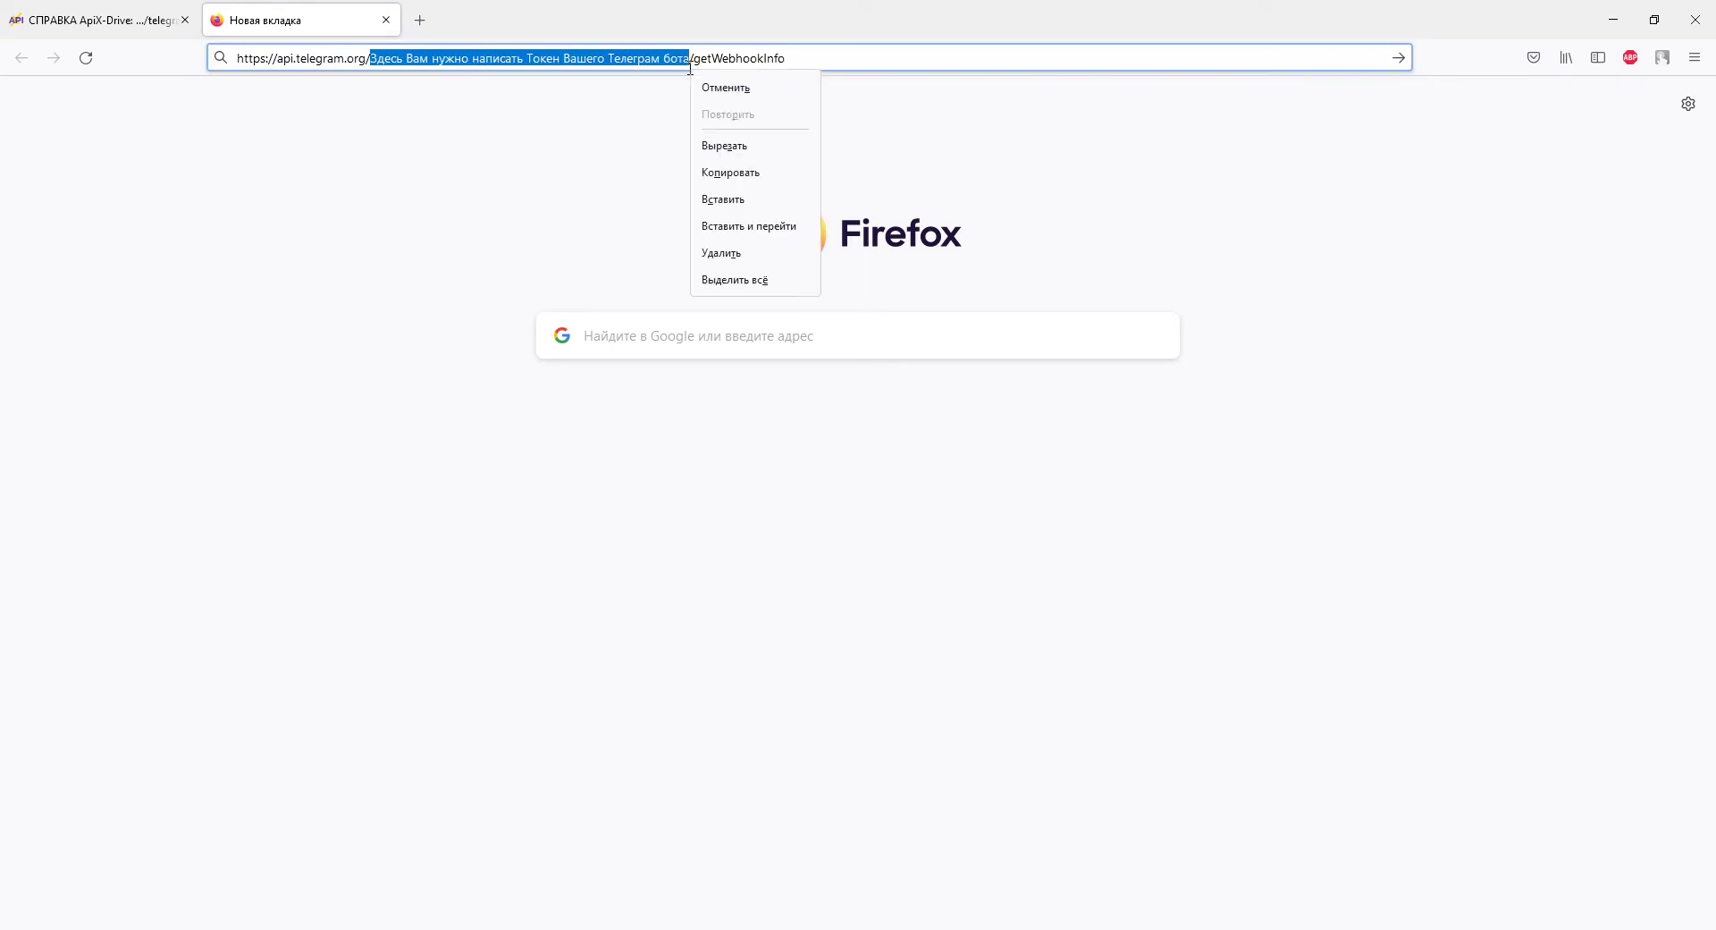
click(714, 199)
key(Return)
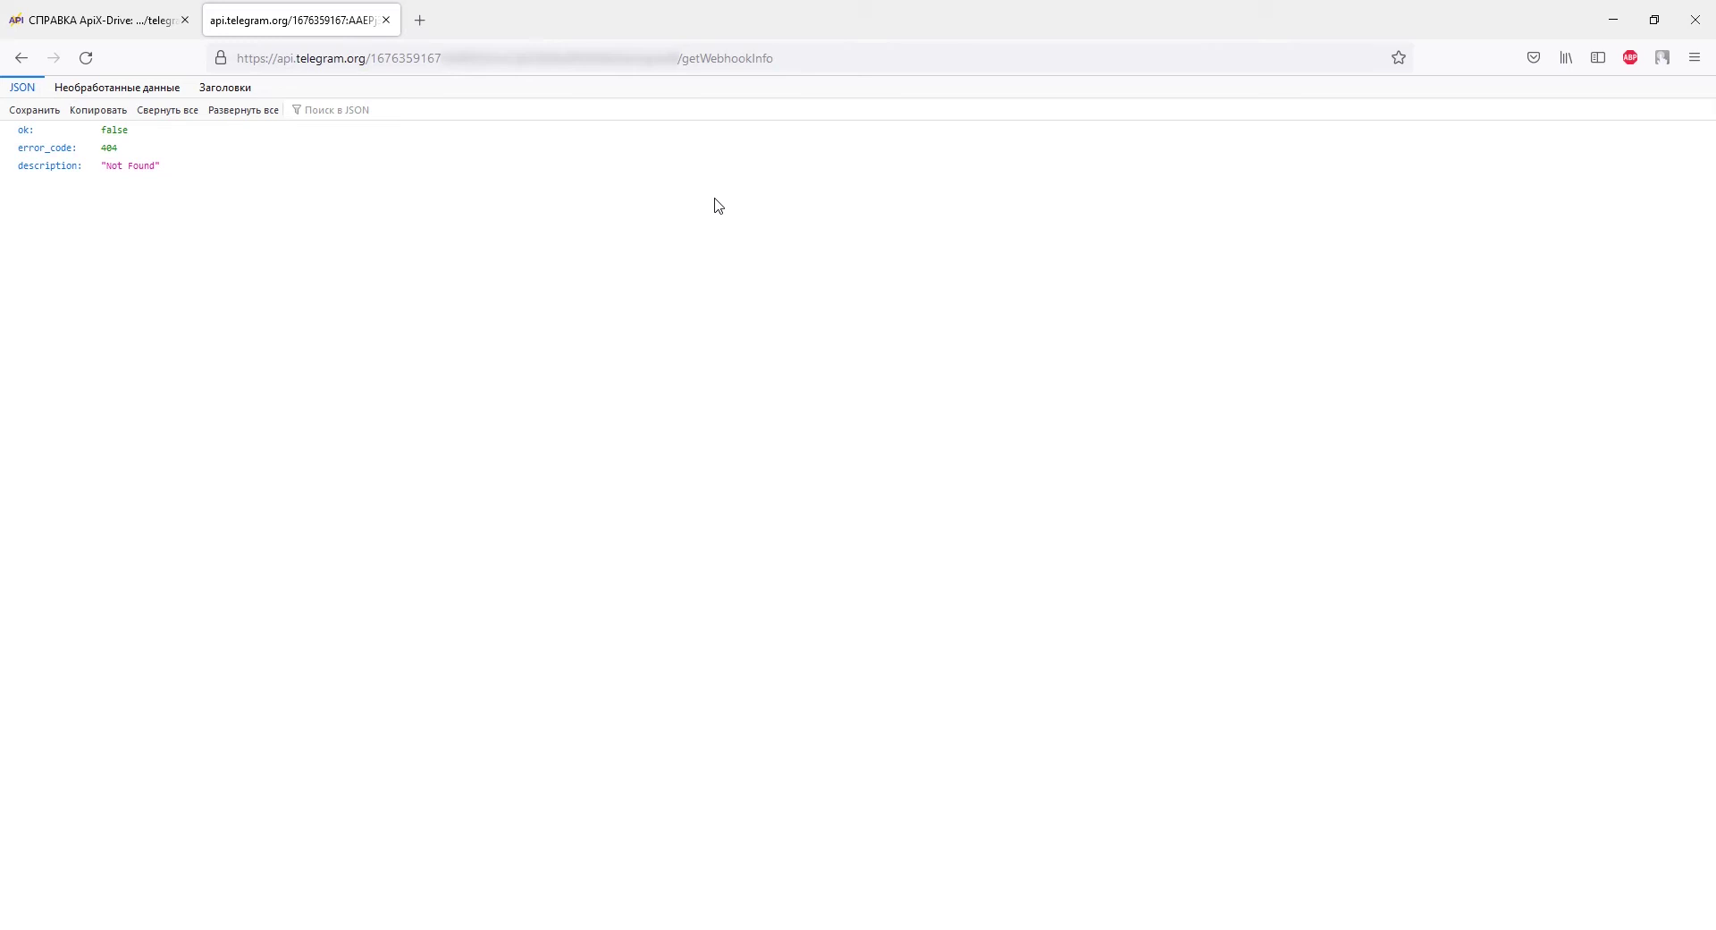
Copy the getWebhookInfo address template from the help page again and paste it as the address in another new tab.
click(113, 27)
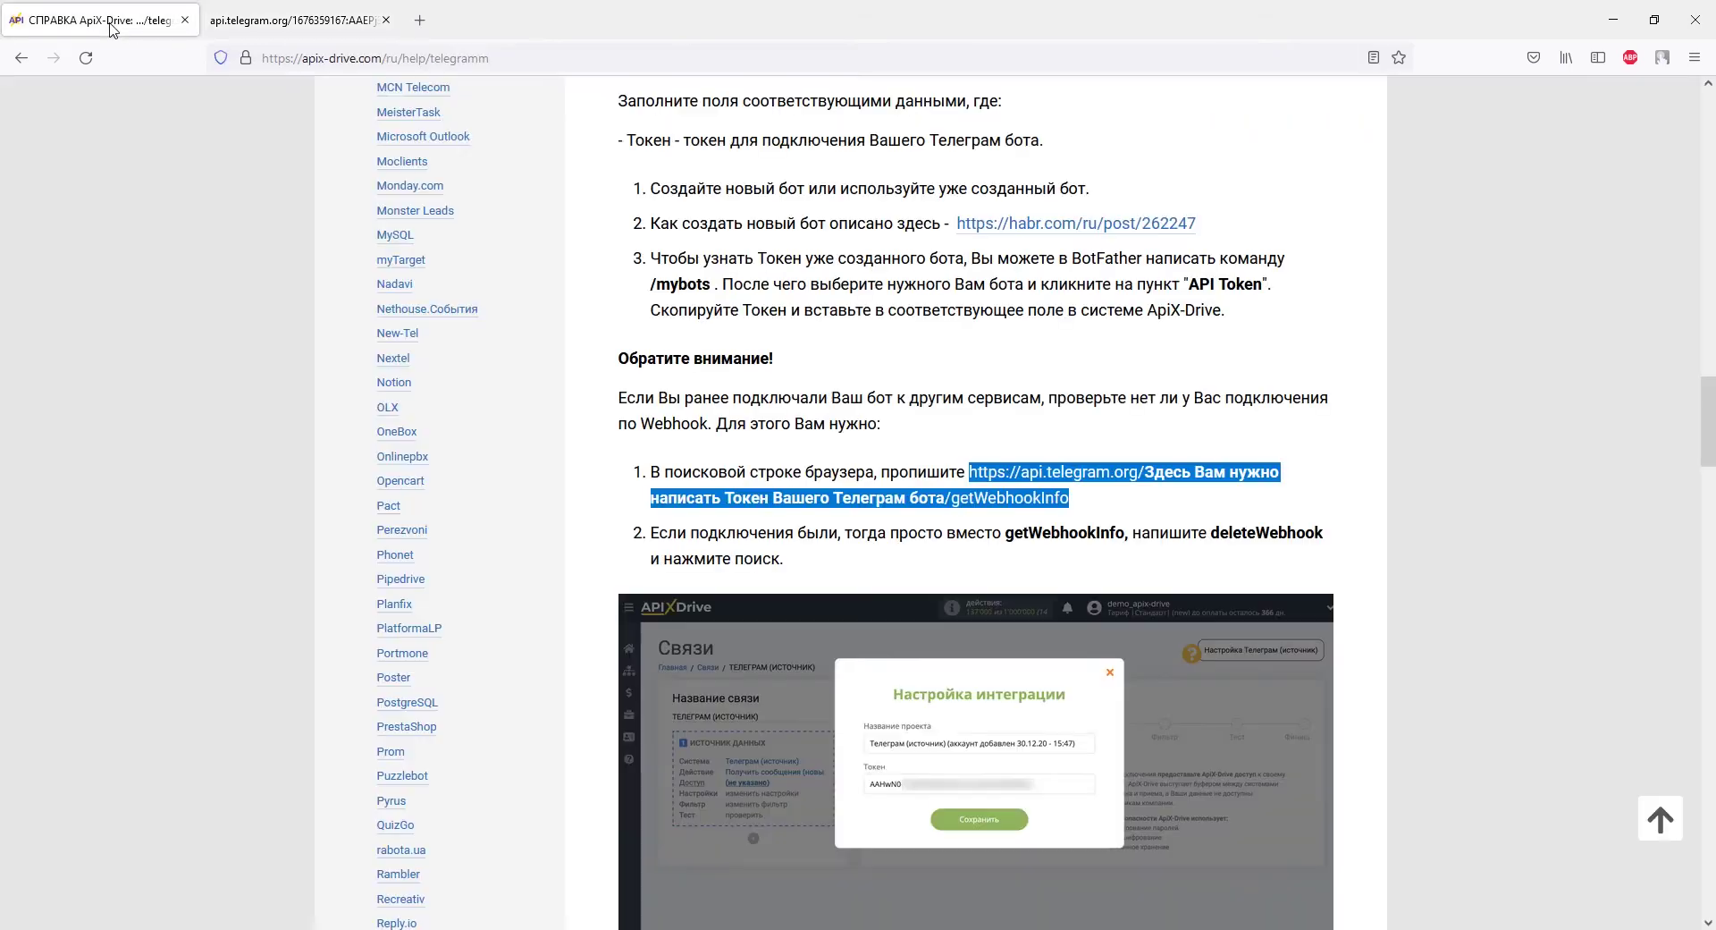
right_click(1058, 499)
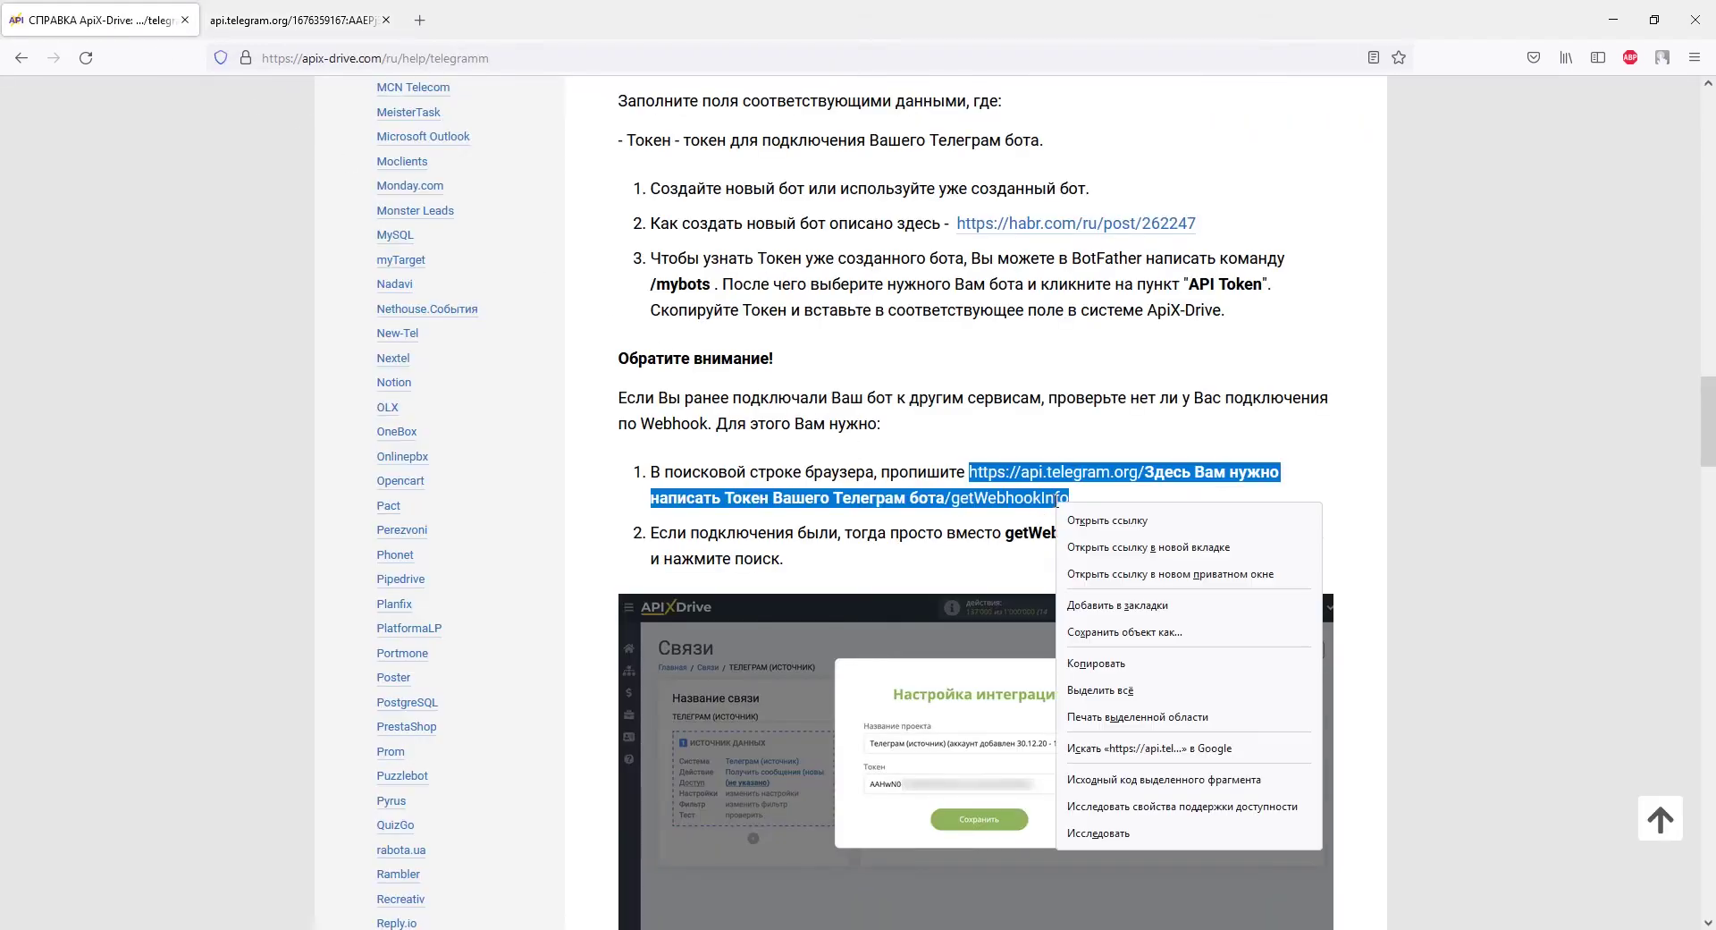
click(1098, 662)
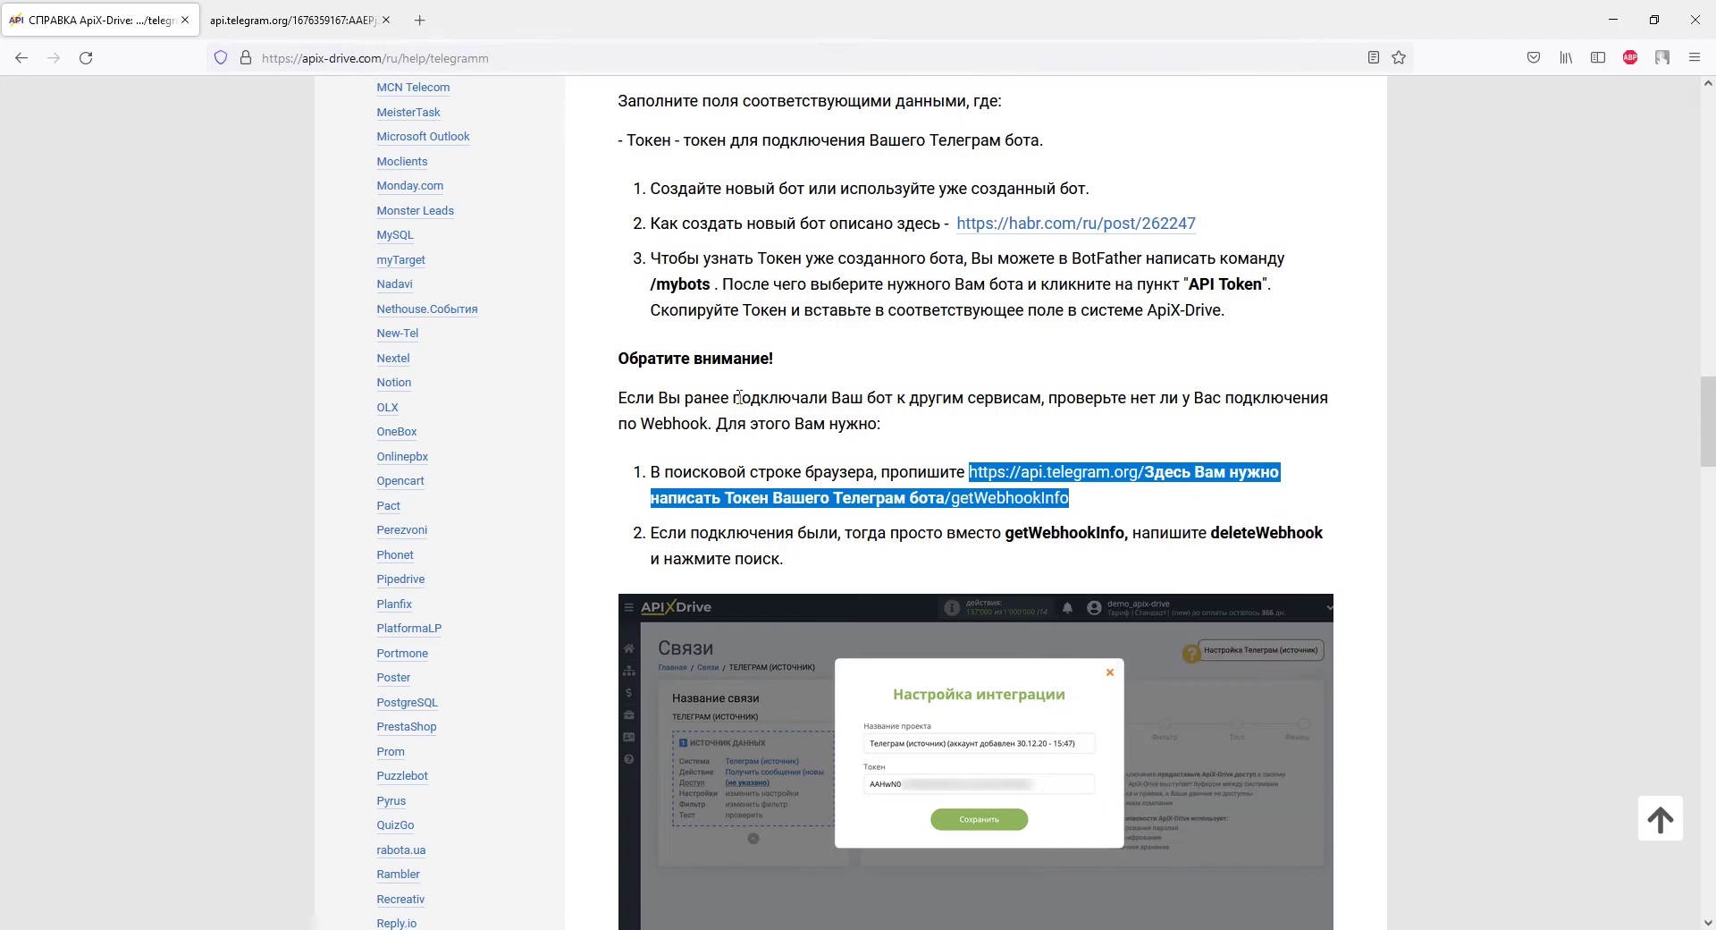
click(432, 19)
right_click(440, 56)
click(471, 190)
key(ctrl+v)
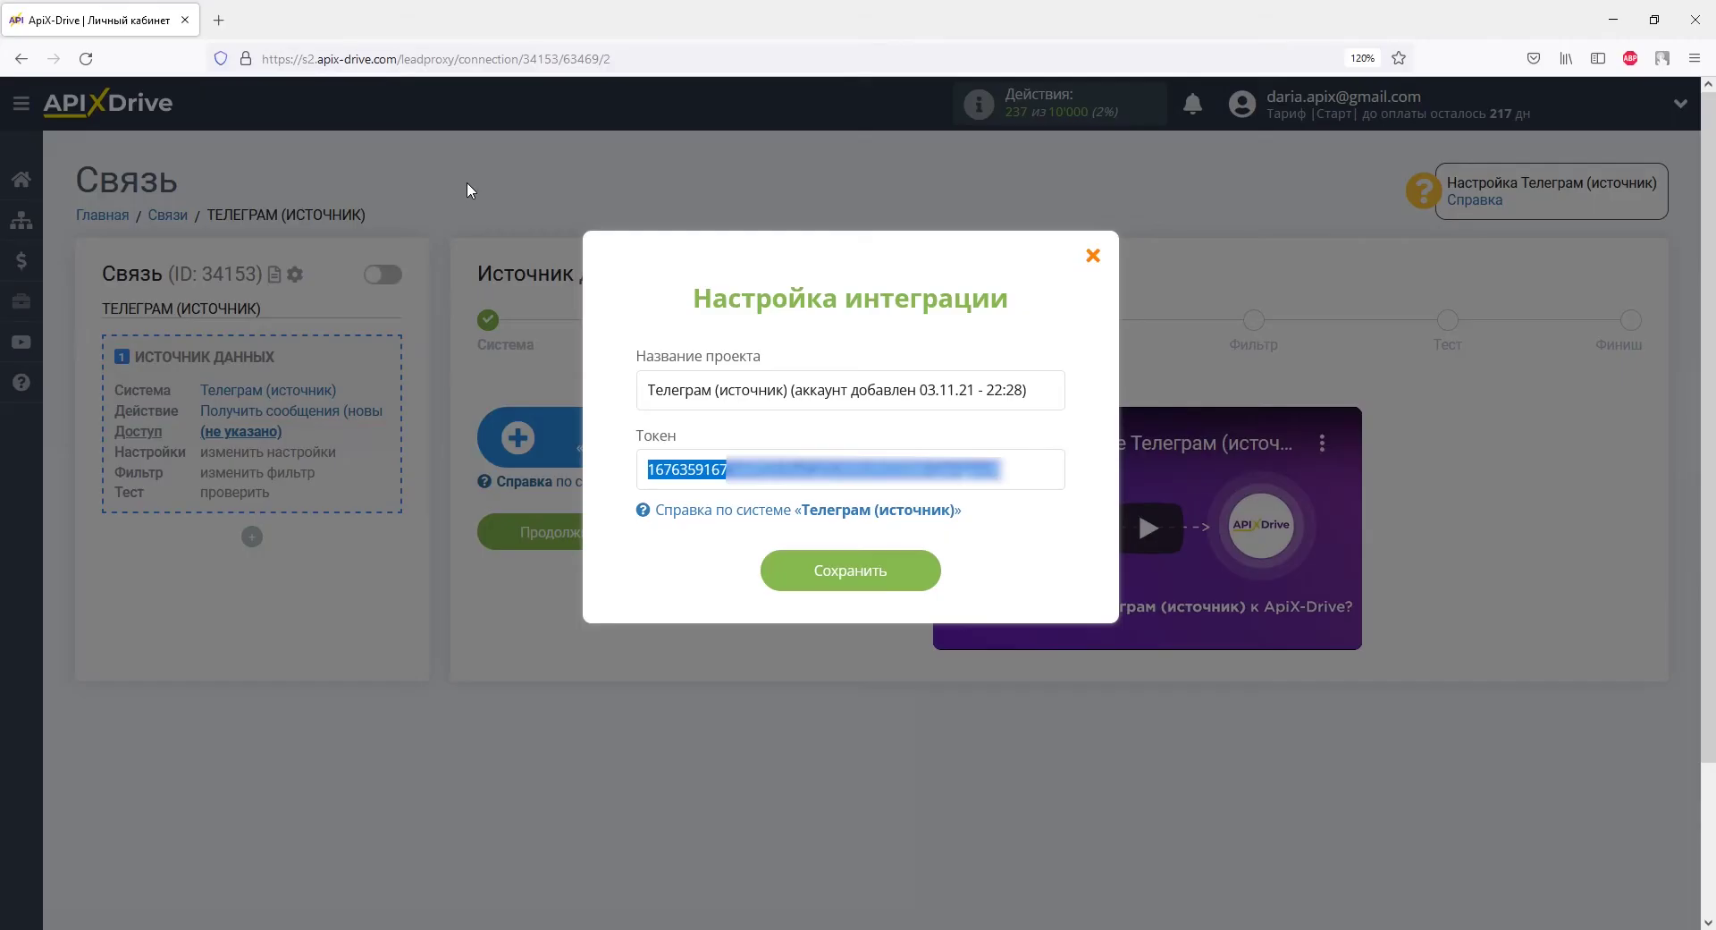
Copy the bot token from the integration settings and put it in place of the placeholder in the second getWebhookInfo address.
right_click(662, 472)
click(706, 572)
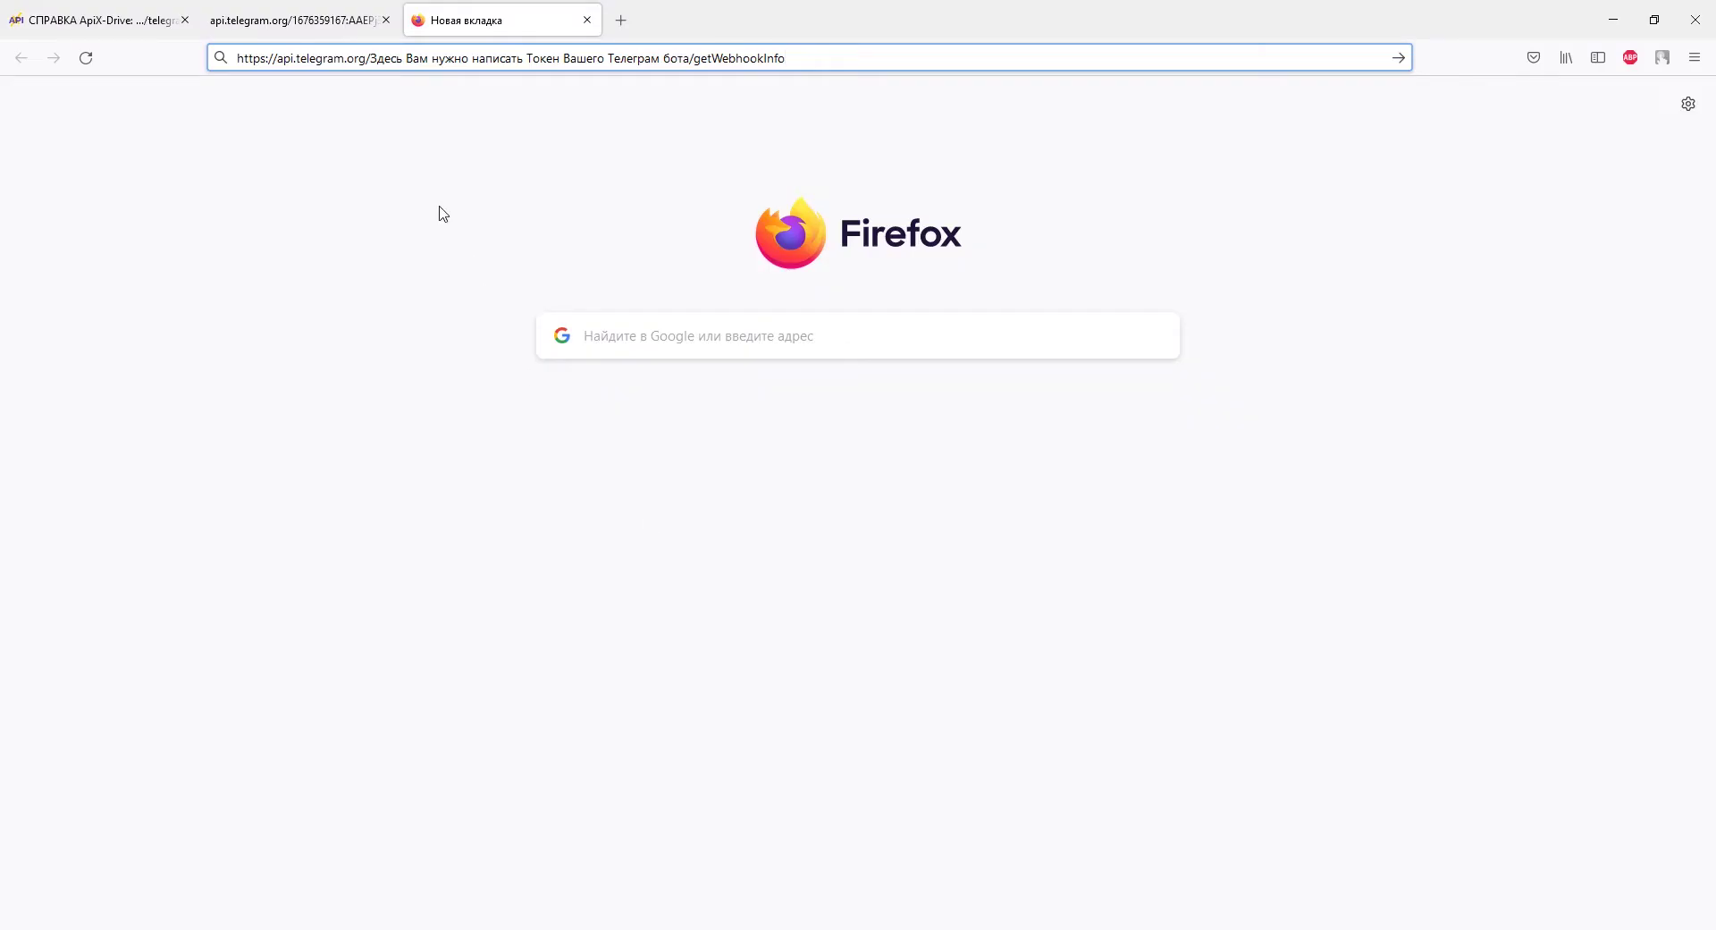
drag(370, 58, 691, 60)
right_click(691, 62)
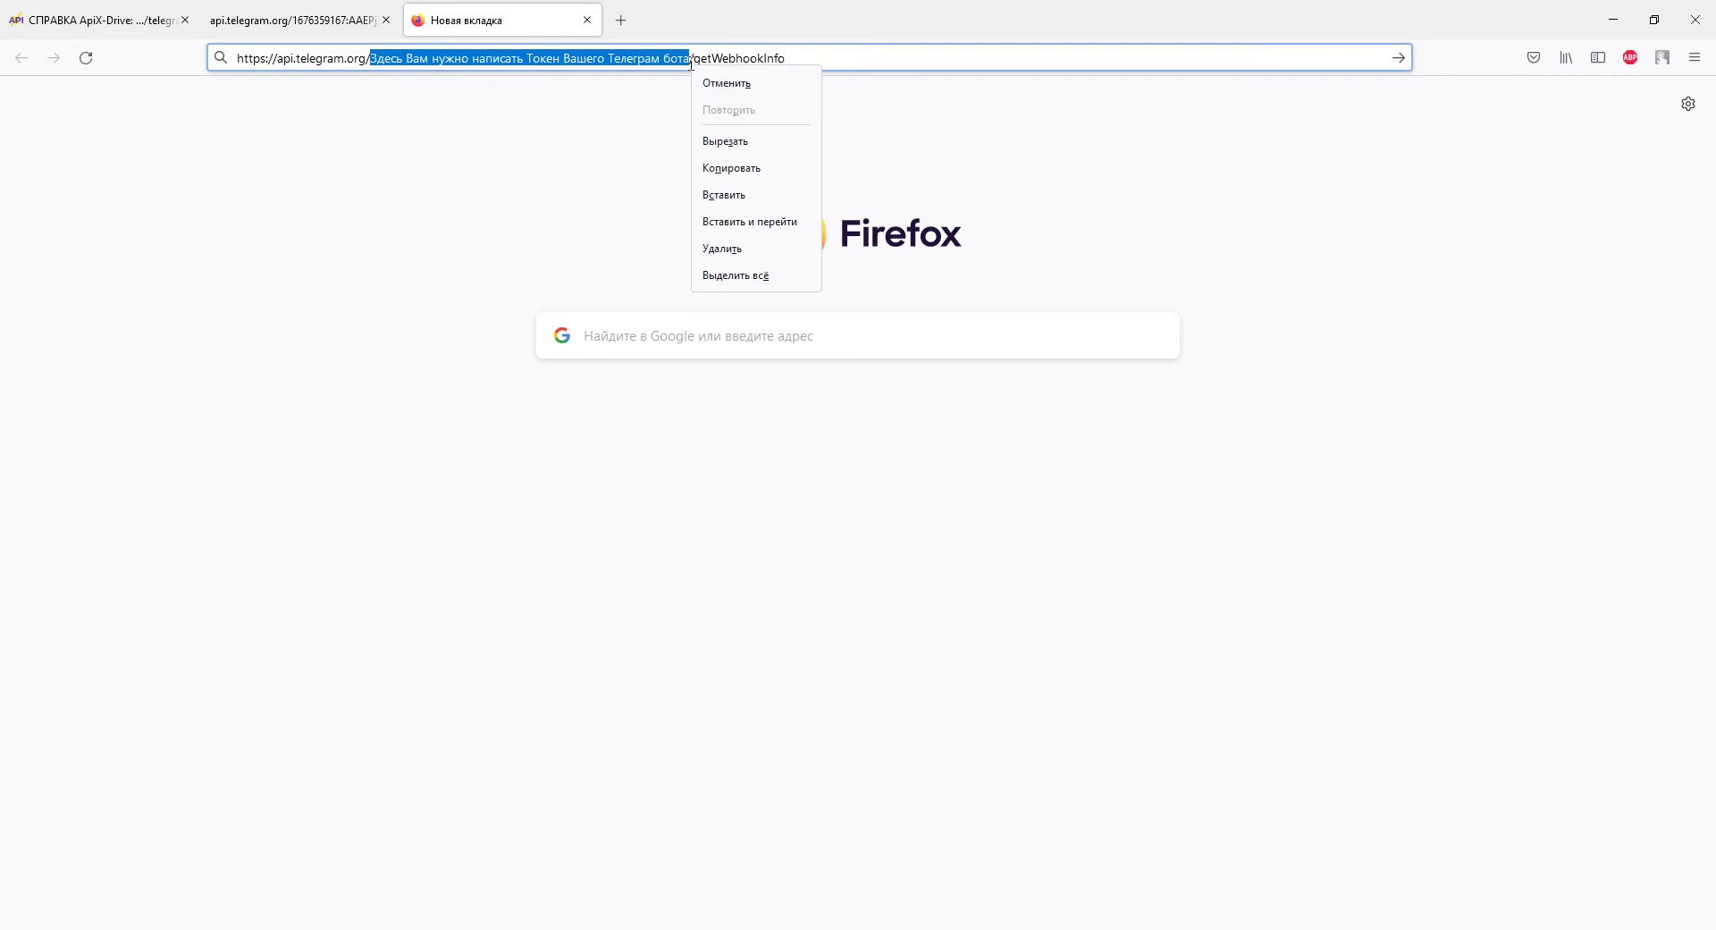
click(725, 191)
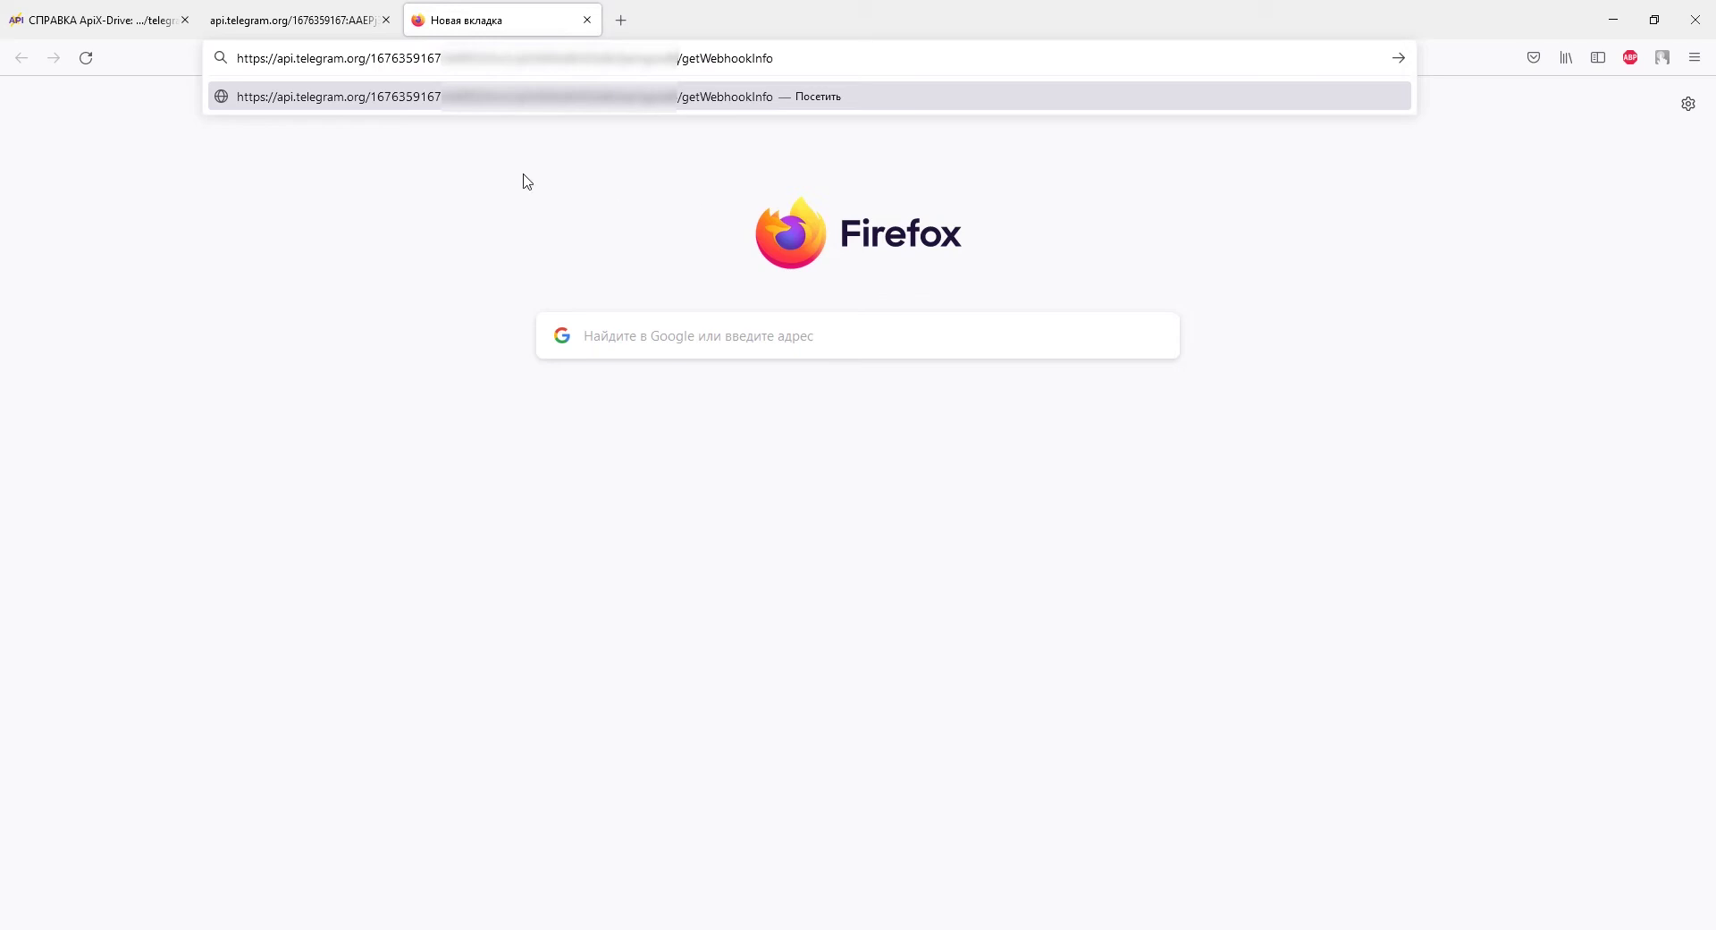
Copy the word deleteWebhook from the help page and put it in place of getWebhookInfo in the second token address.
click(87, 20)
click(1182, 554)
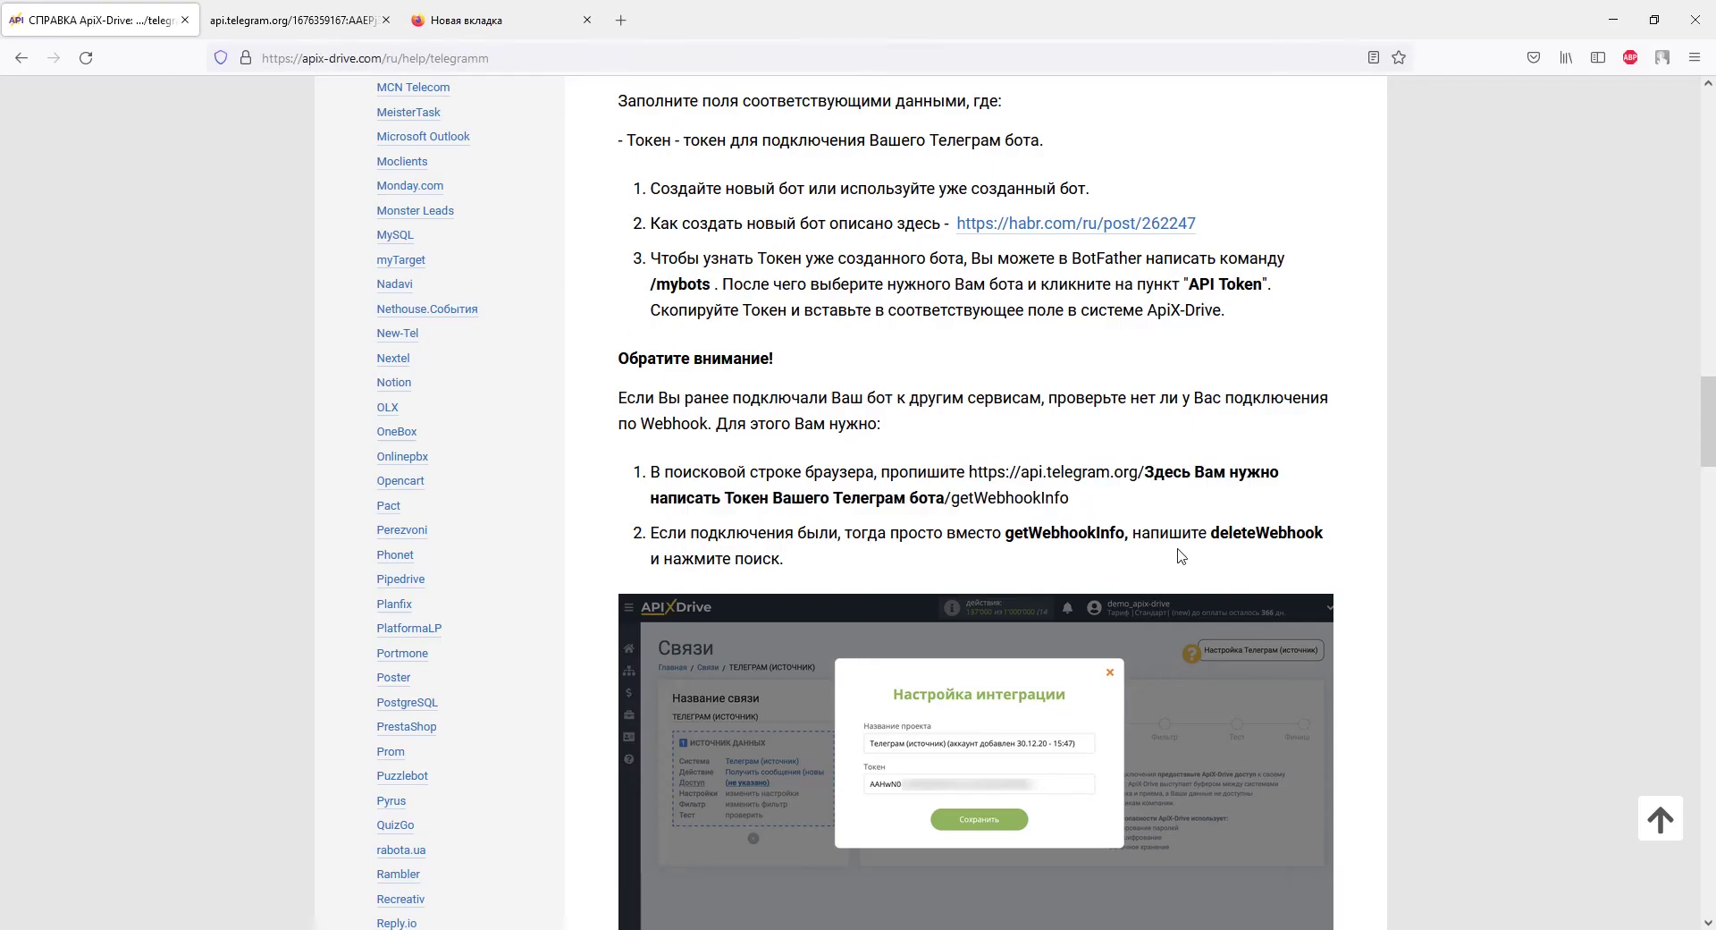
drag(1212, 532, 1324, 532)
right_click(1324, 532)
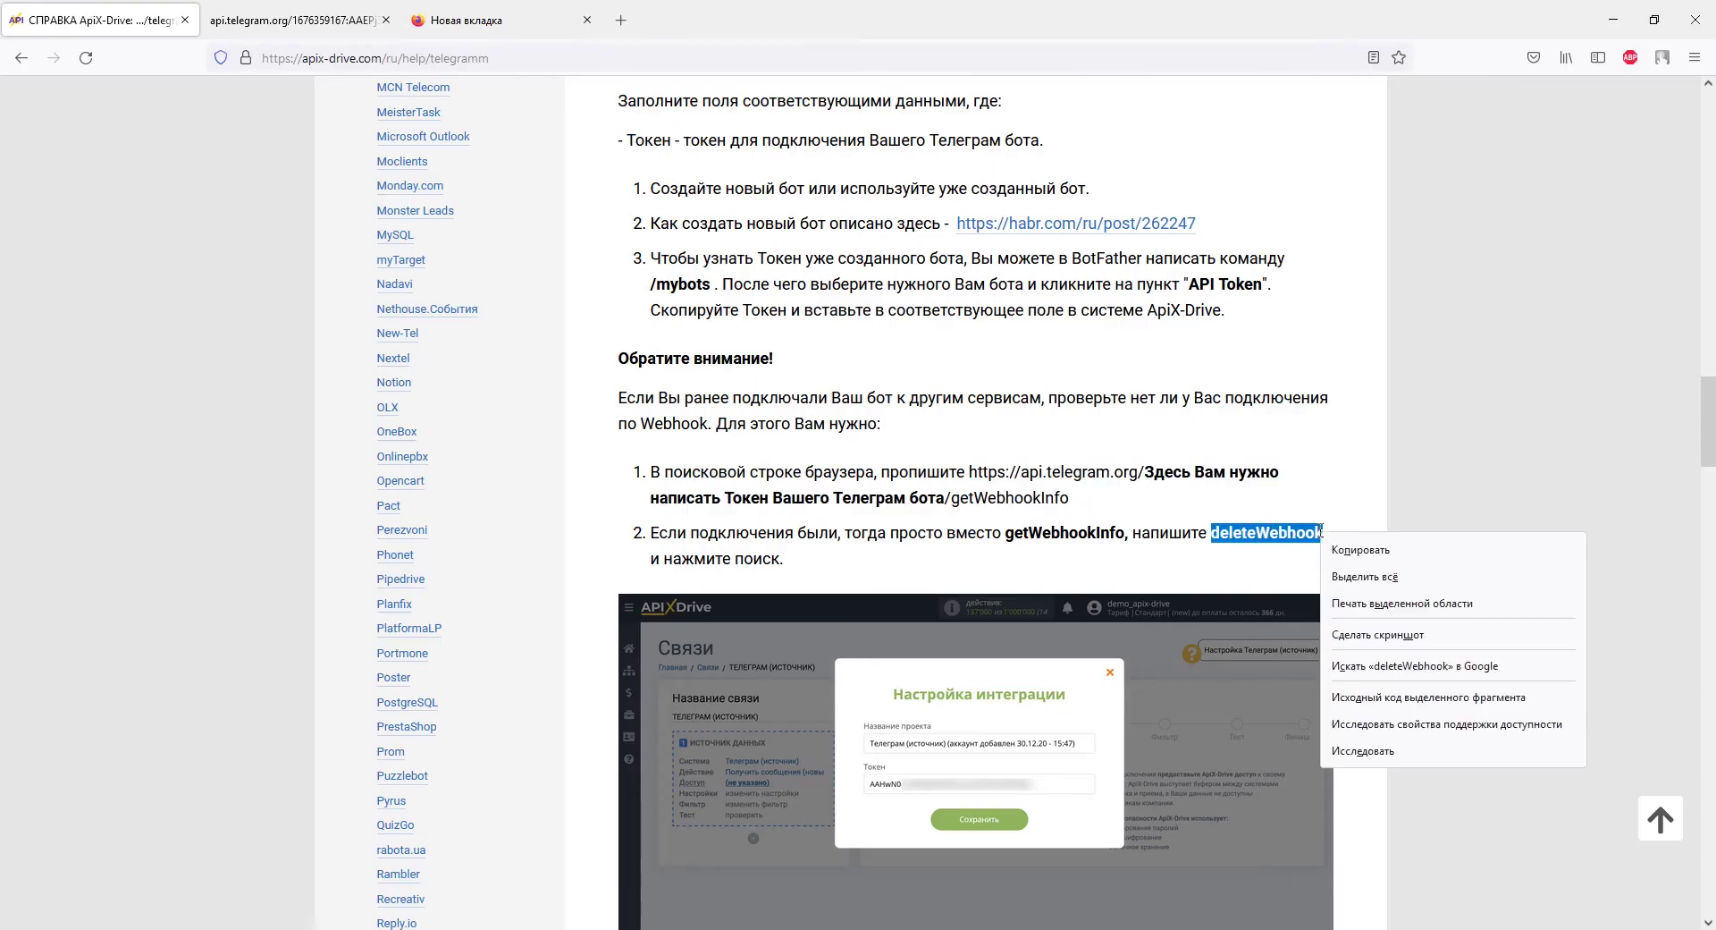
click(1337, 552)
click(518, 34)
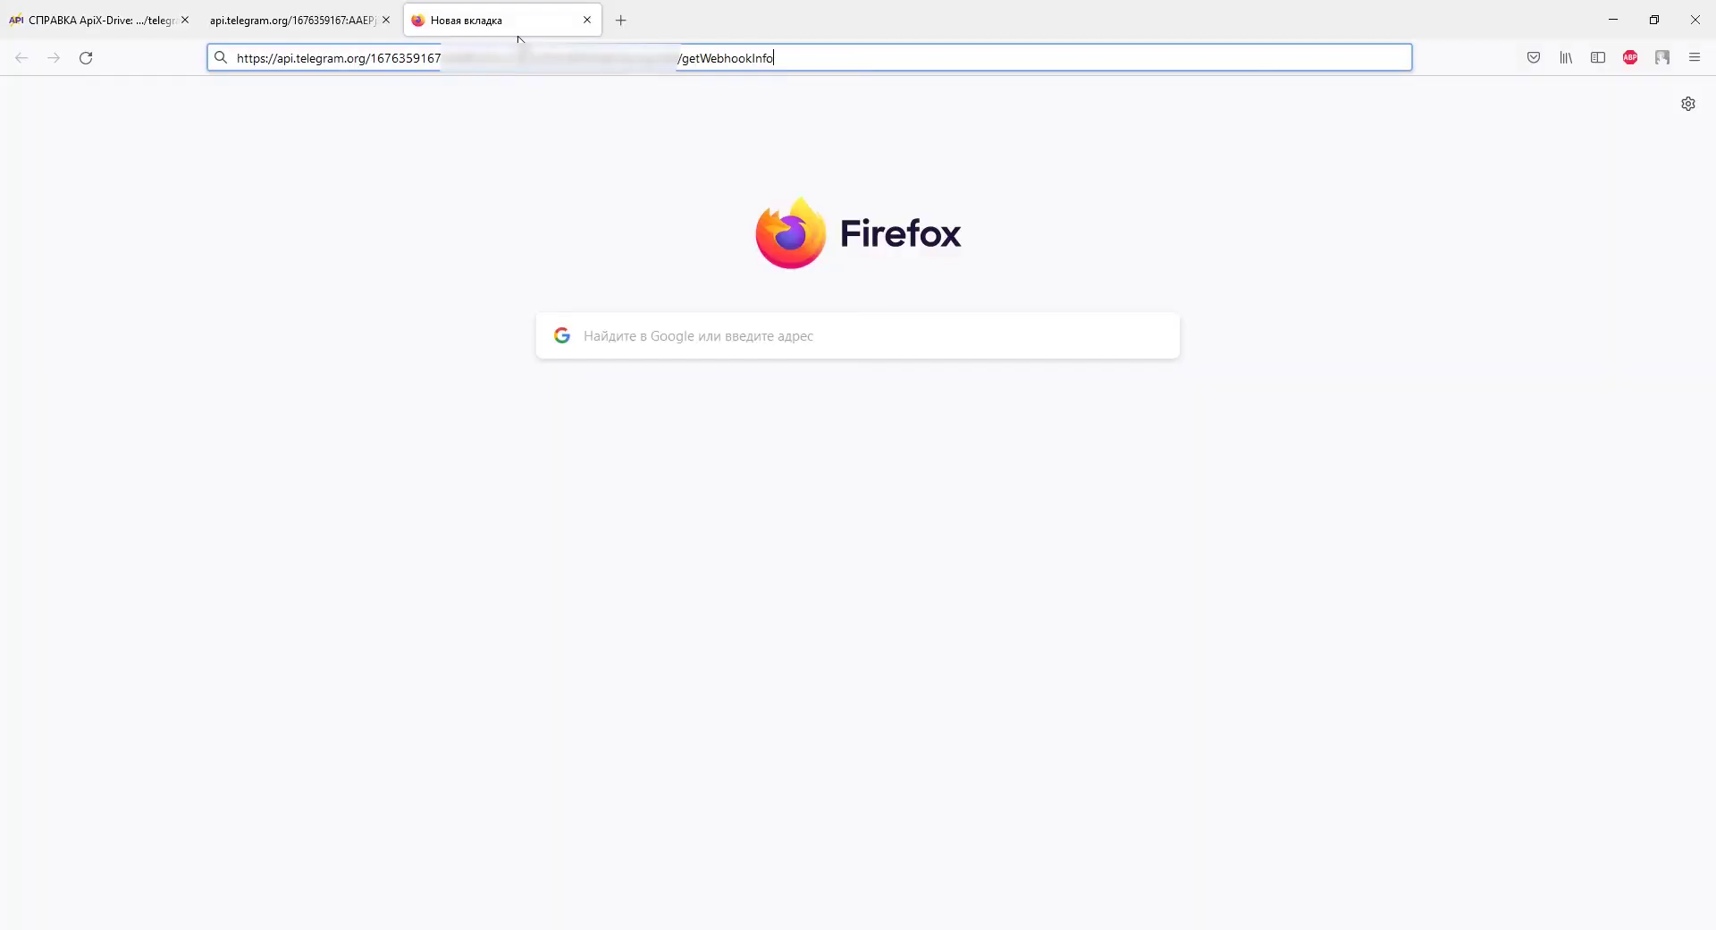
drag(682, 57, 799, 70)
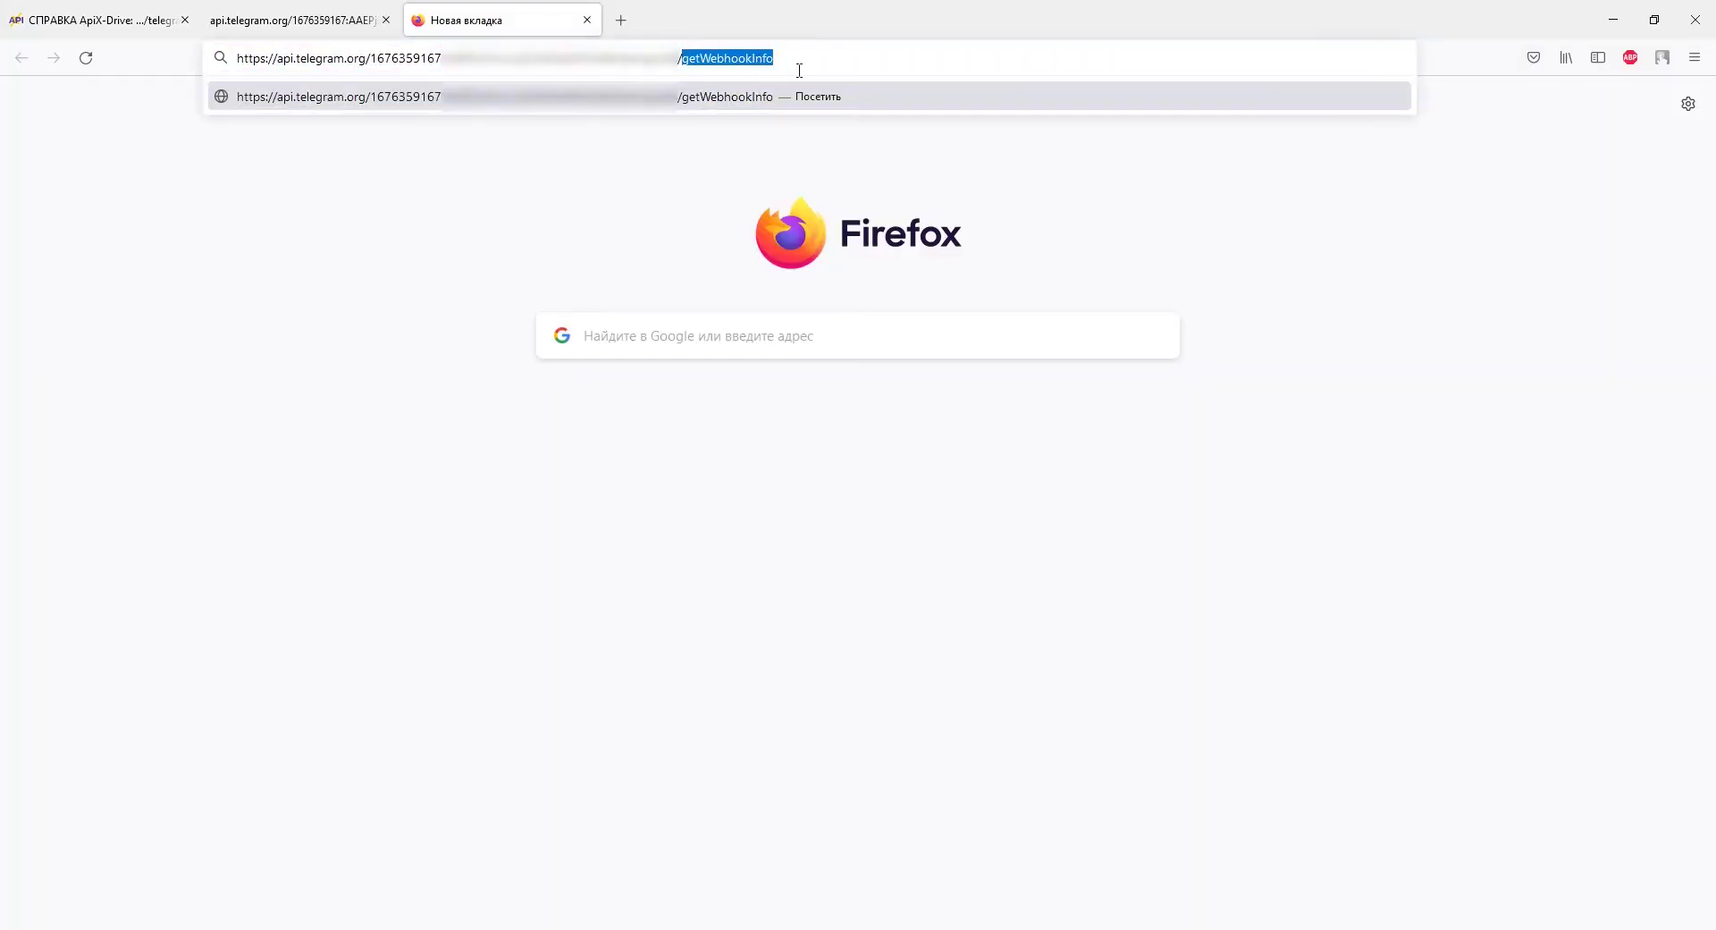
right_click(780, 58)
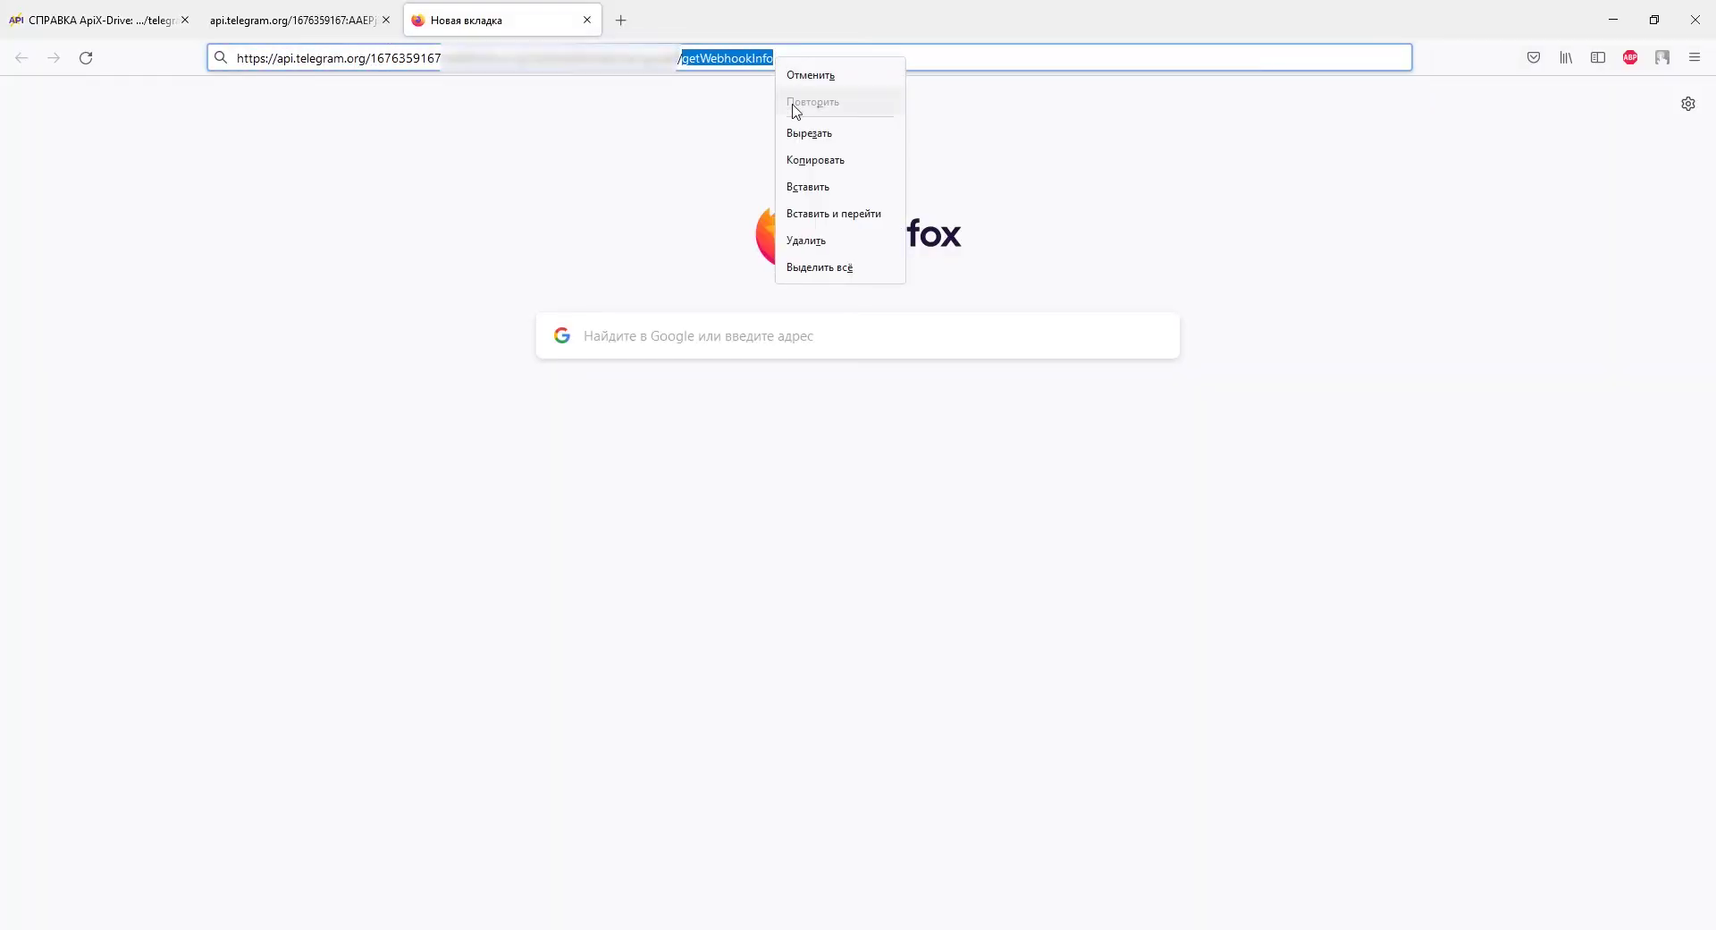
click(811, 190)
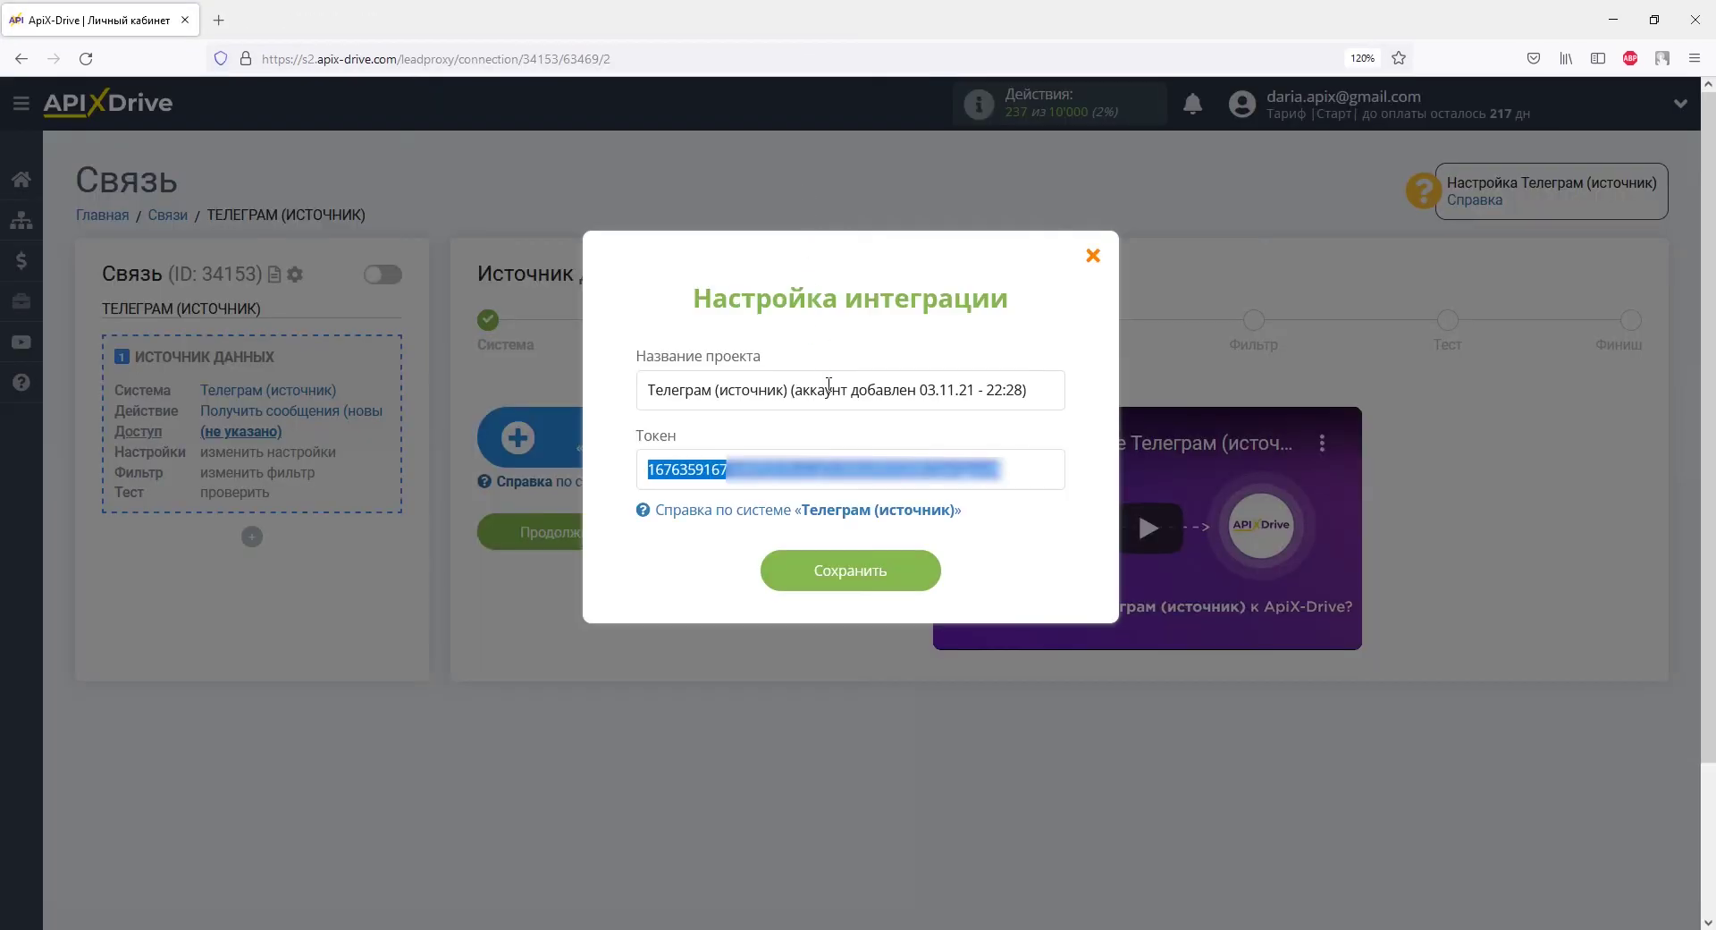
Save the Telegram integration settings and continue through the access, settings and filter stages without adding a filter condition.
click(850, 572)
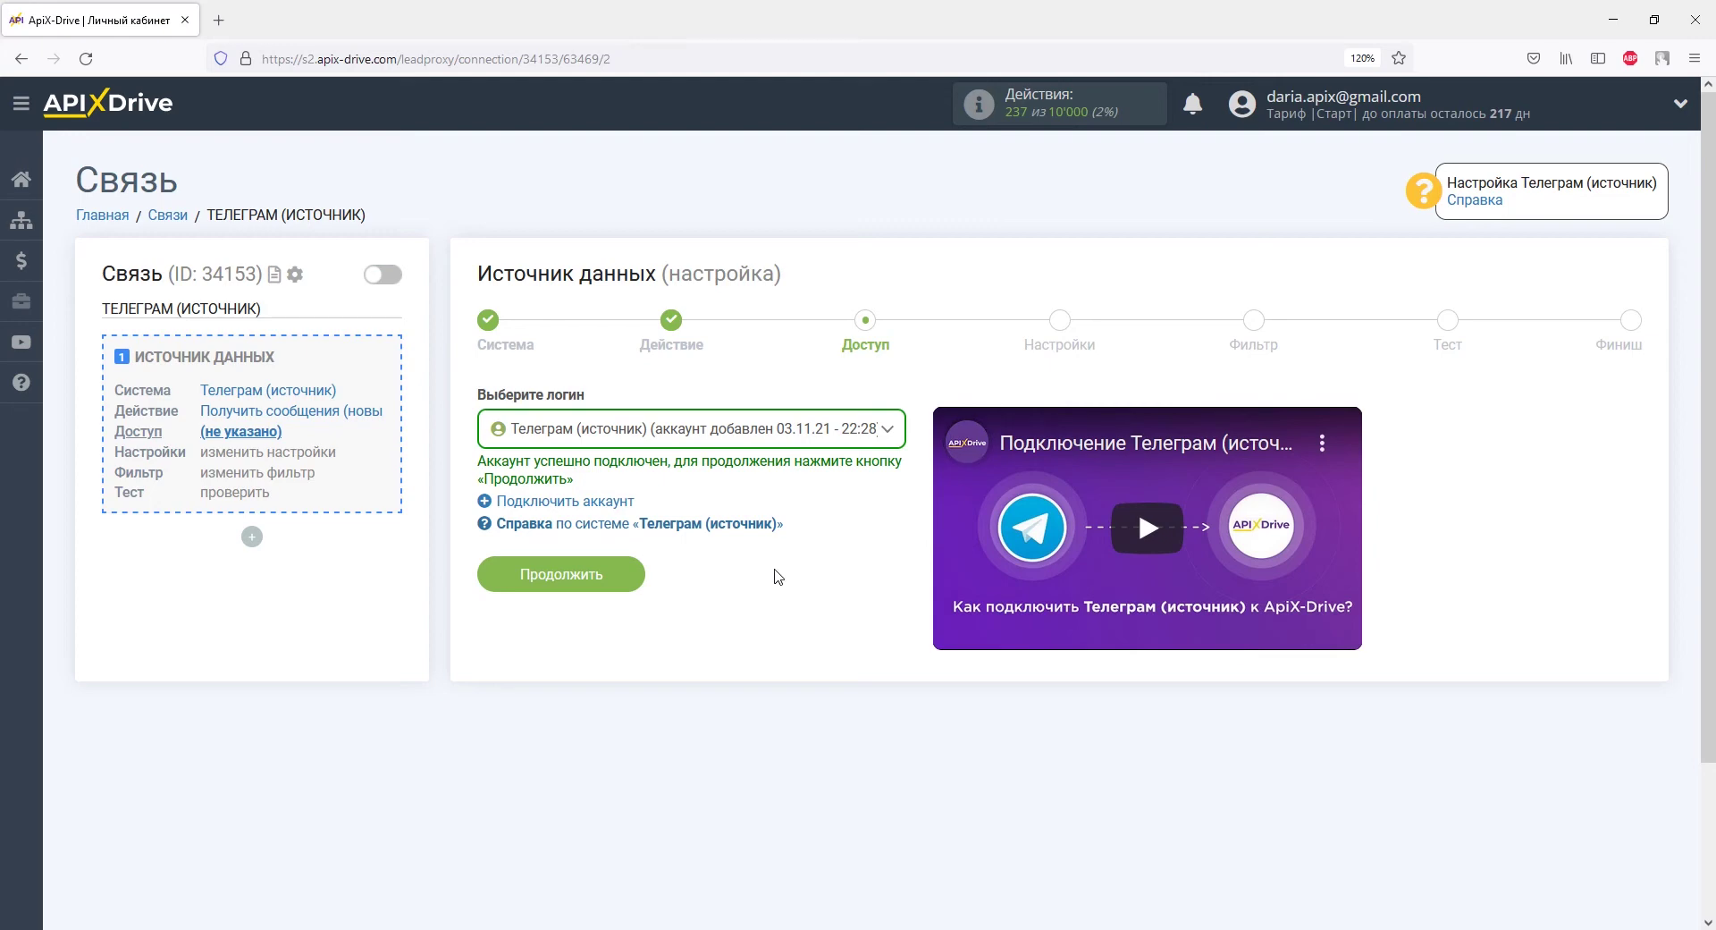
click(630, 574)
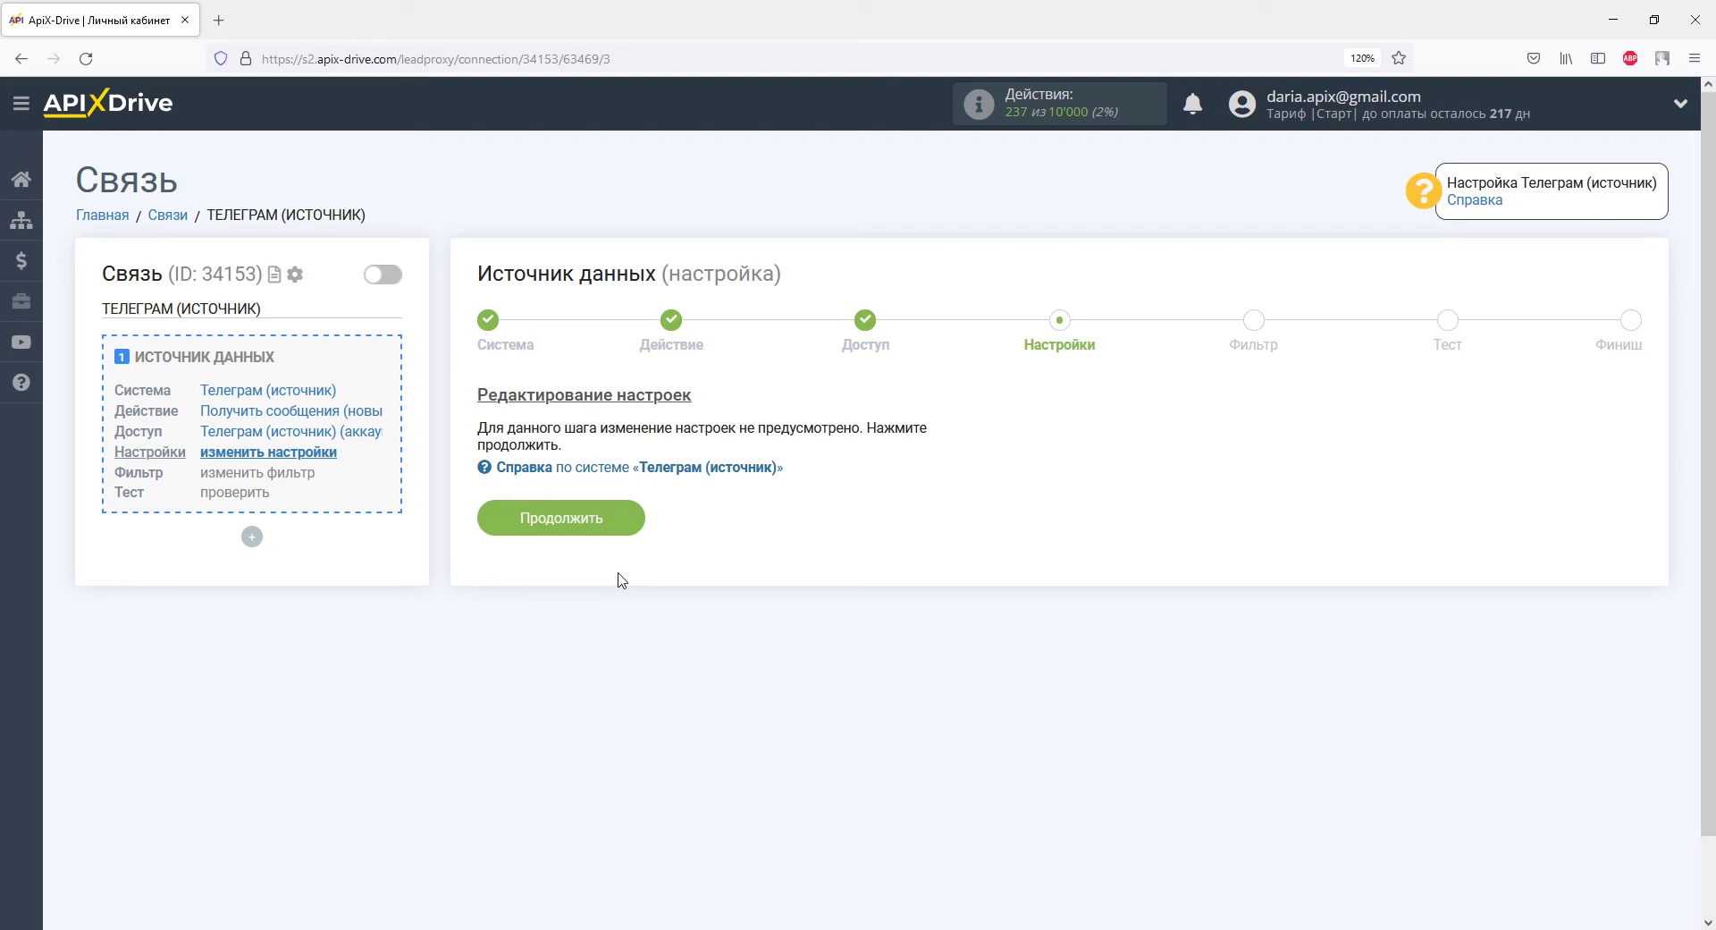
click(611, 518)
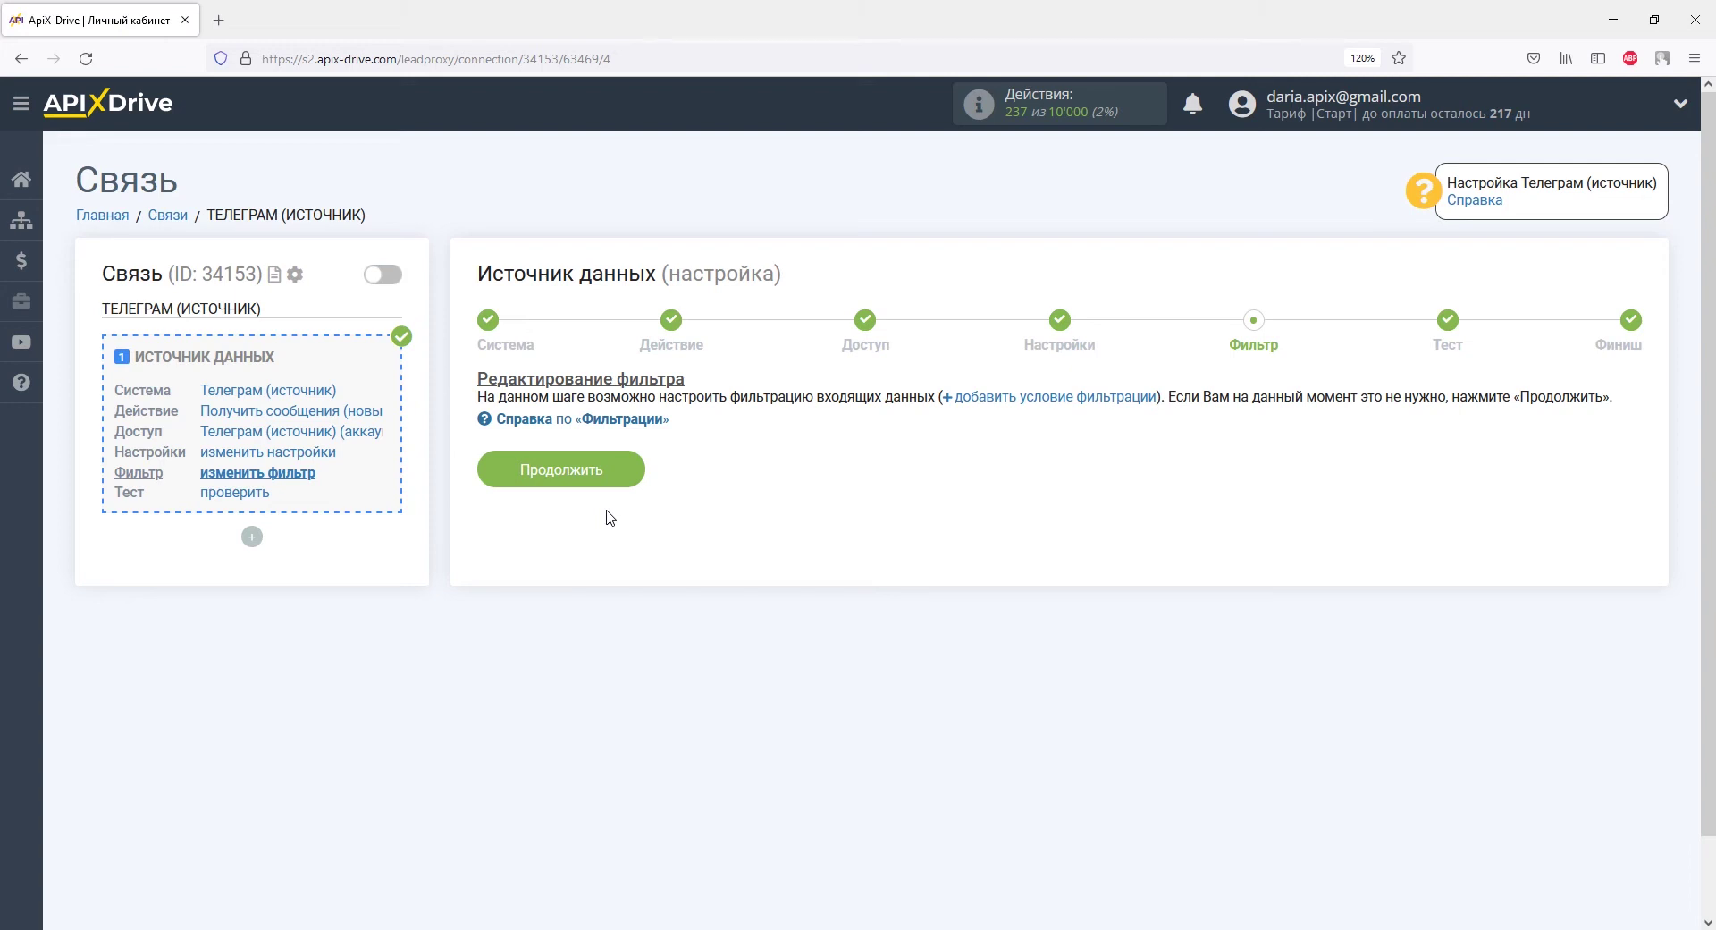
click(614, 470)
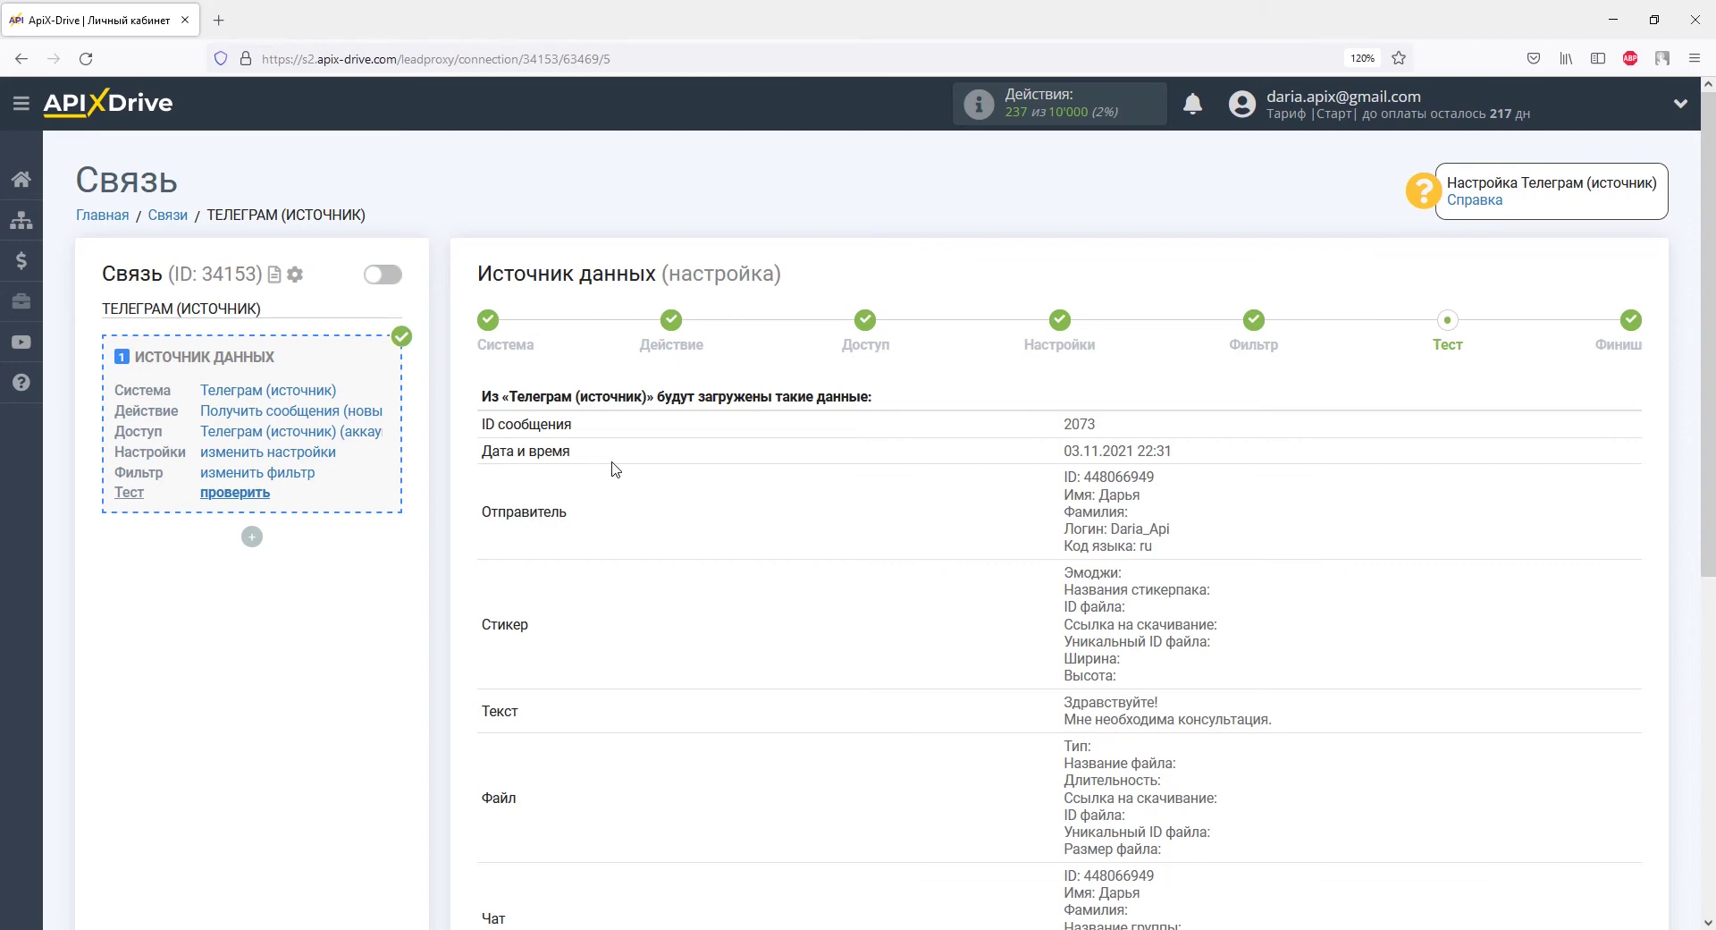
Review the Telegram test data, accept it to finish the data source, and start the data reception setup.
scroll(615, 469, down, 4)
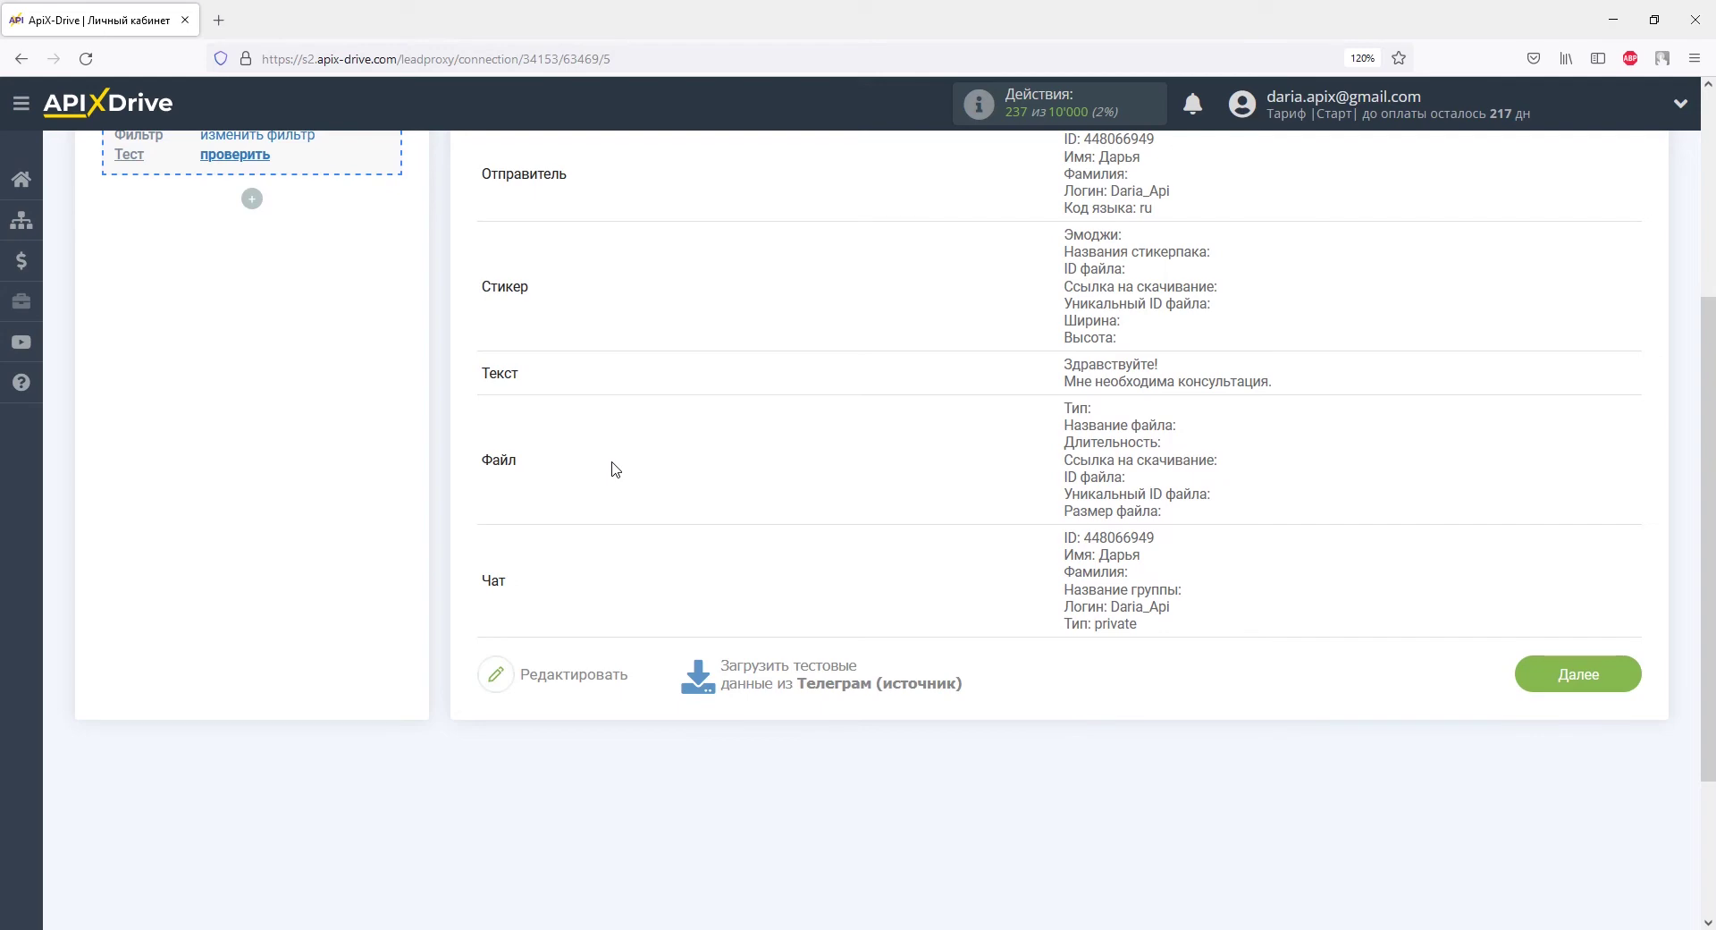
click(1531, 675)
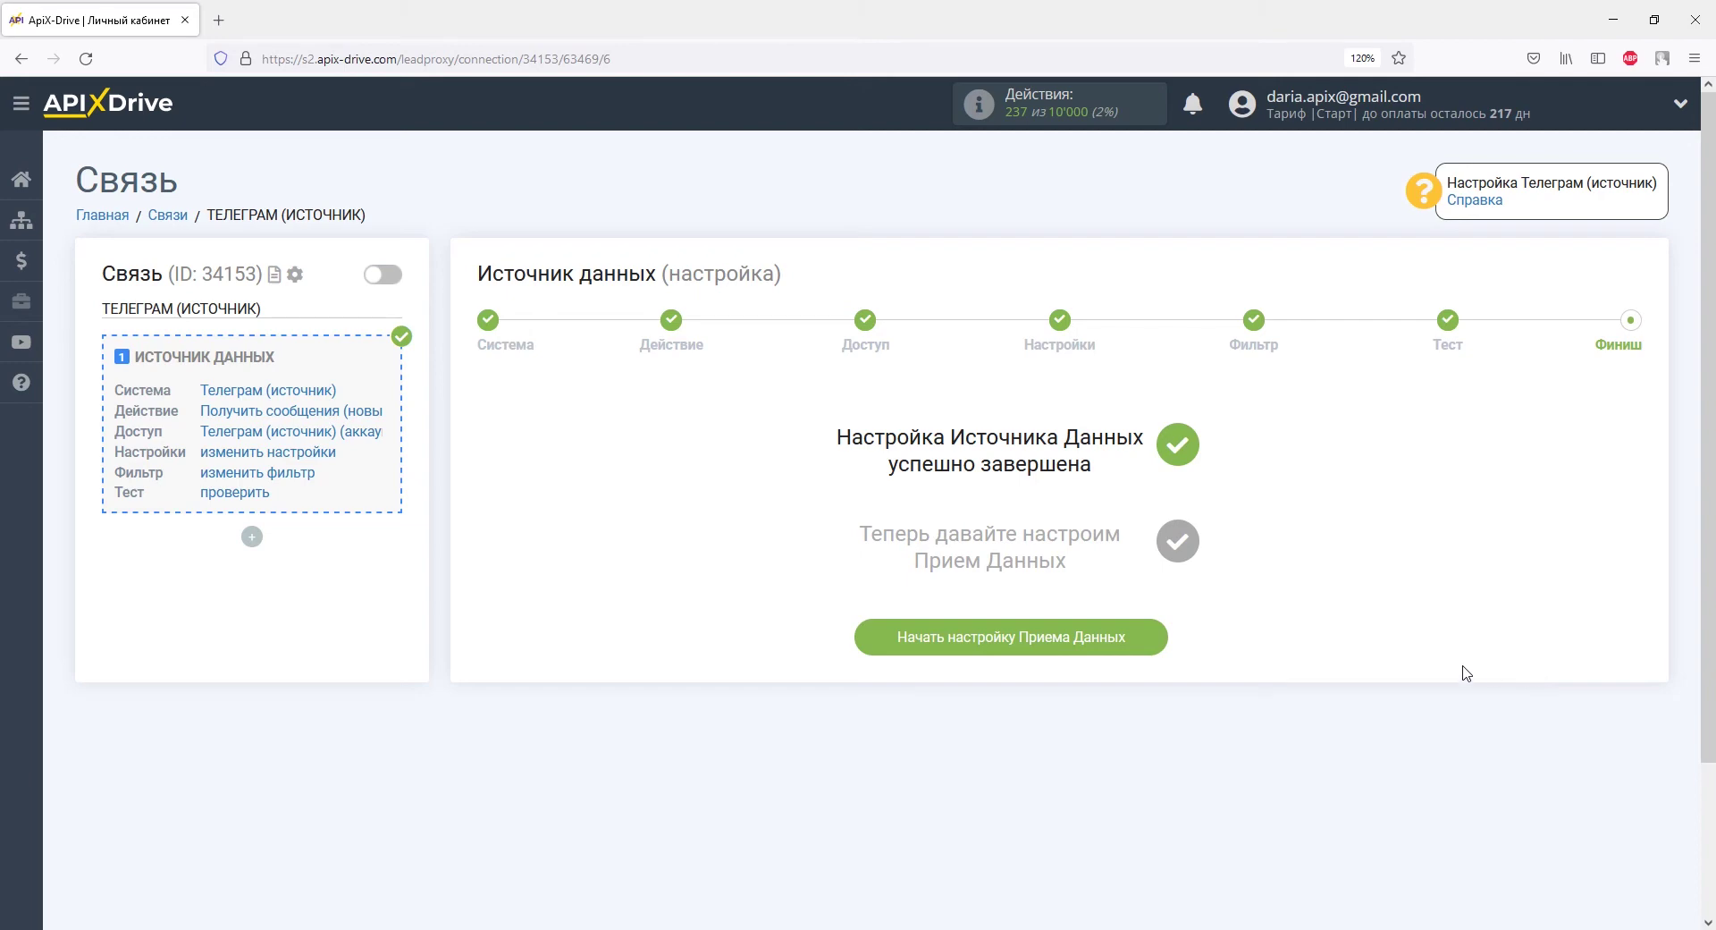
click(1109, 644)
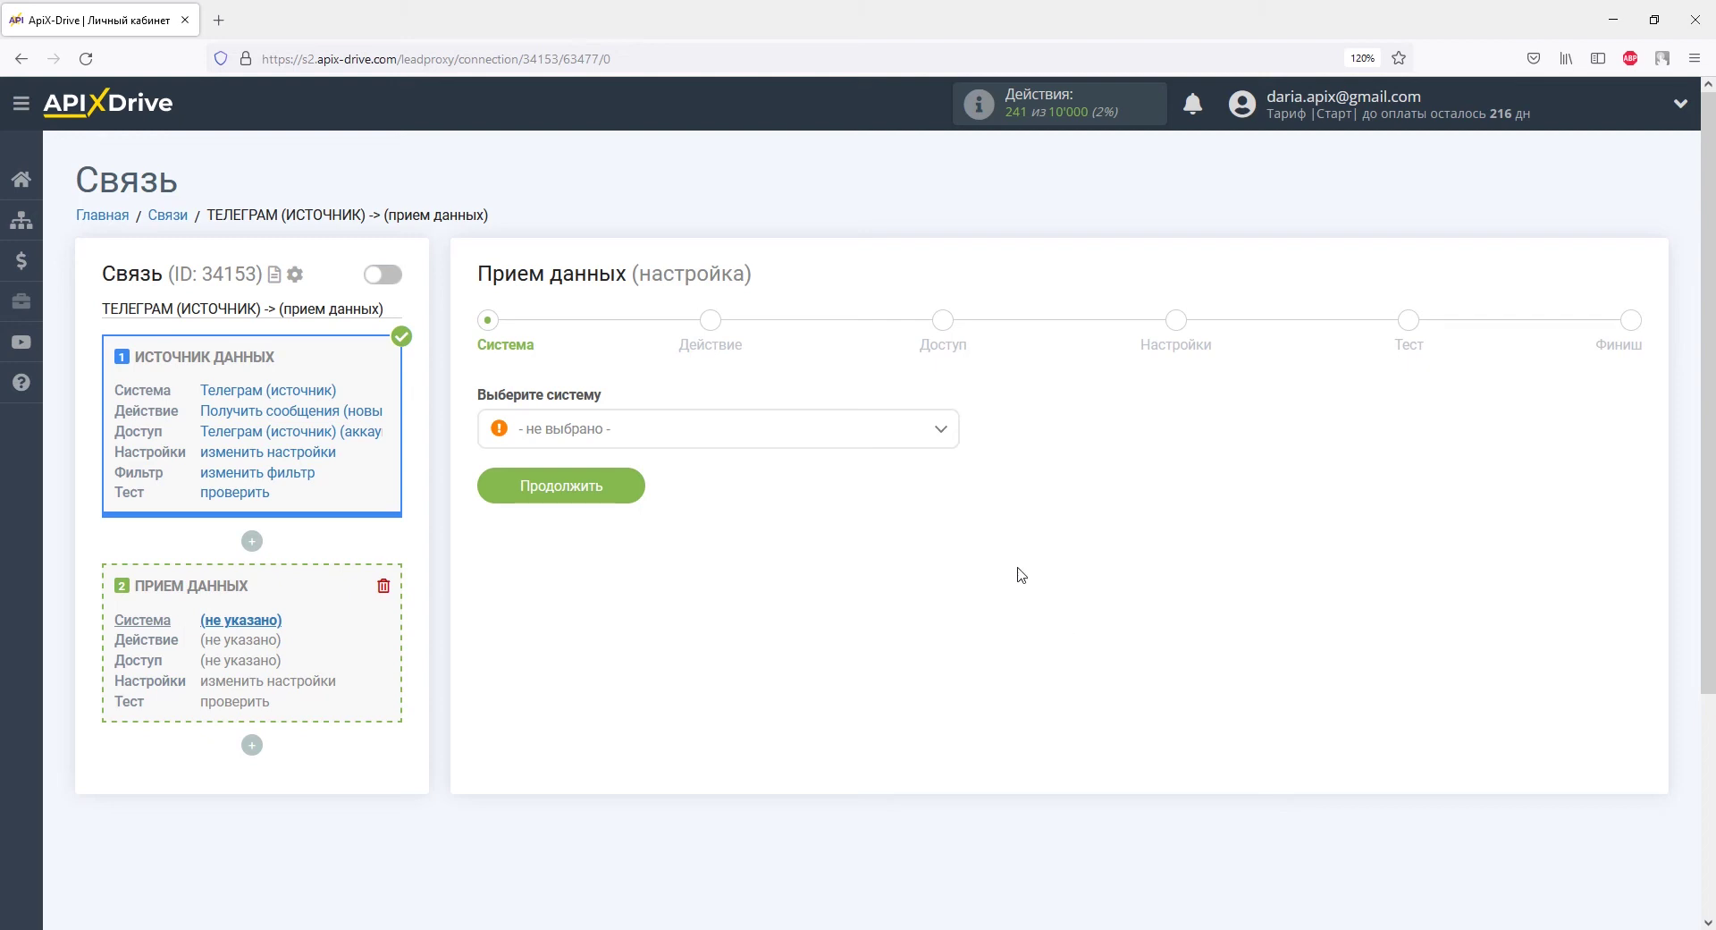
Choose Viber as the receiving system with the action "Отправить сообщение" and continue to the access stage.
click(940, 430)
drag(949, 472, 951, 726)
click(559, 567)
click(623, 500)
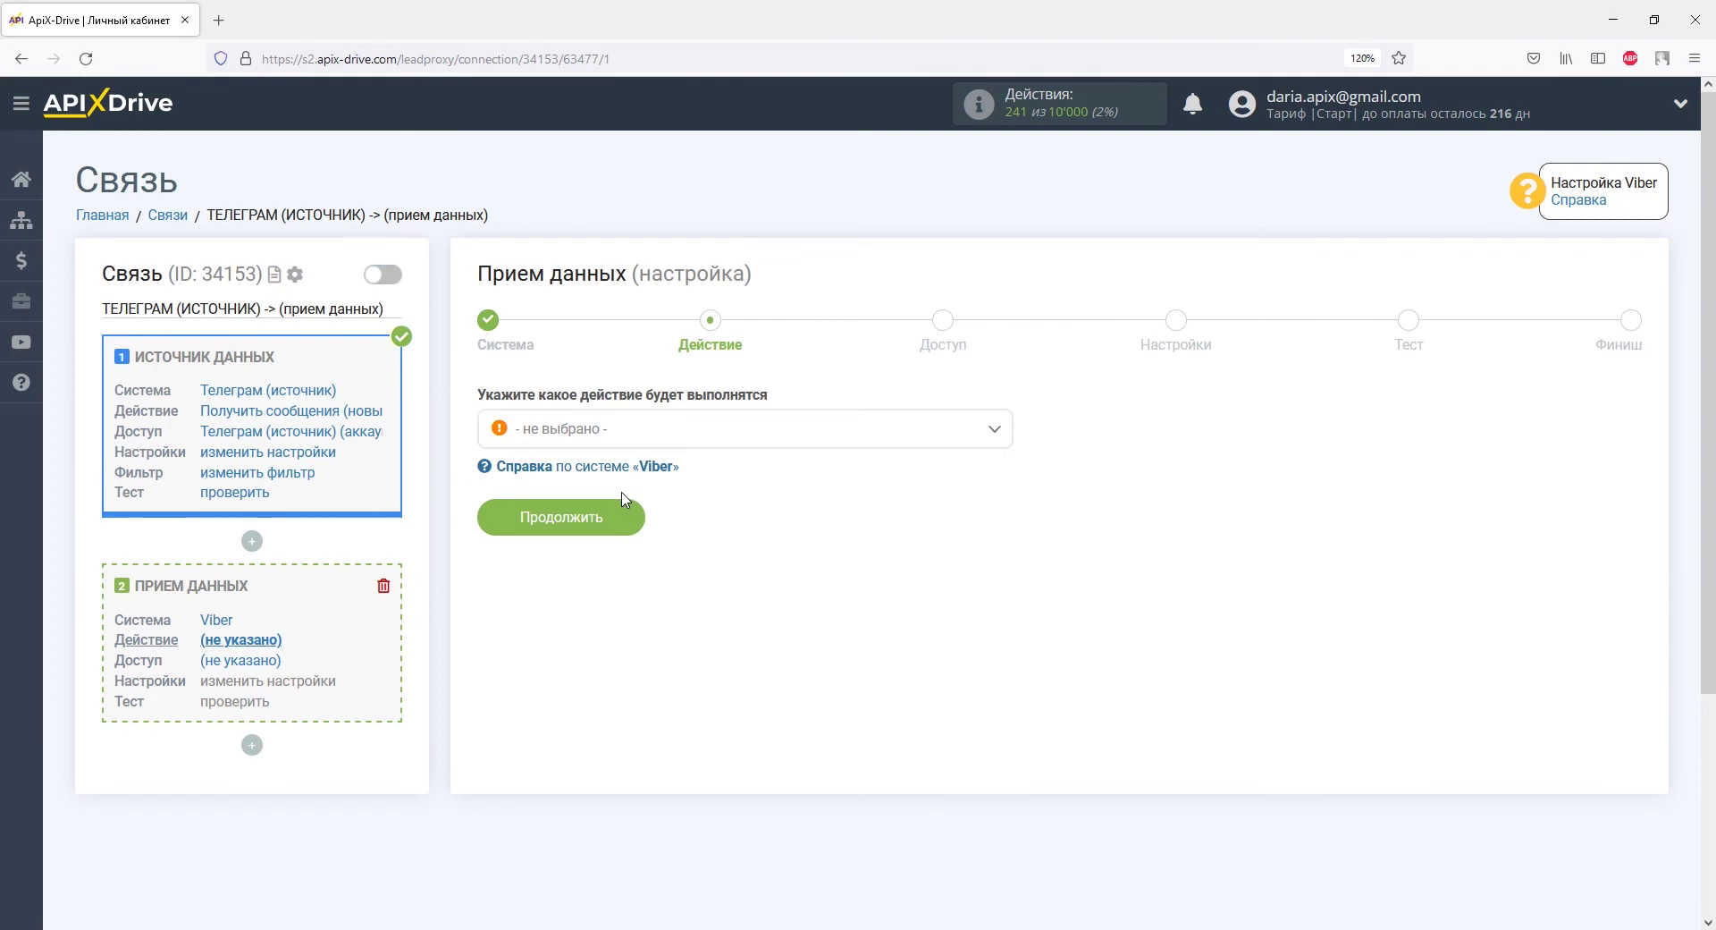
click(617, 438)
click(618, 535)
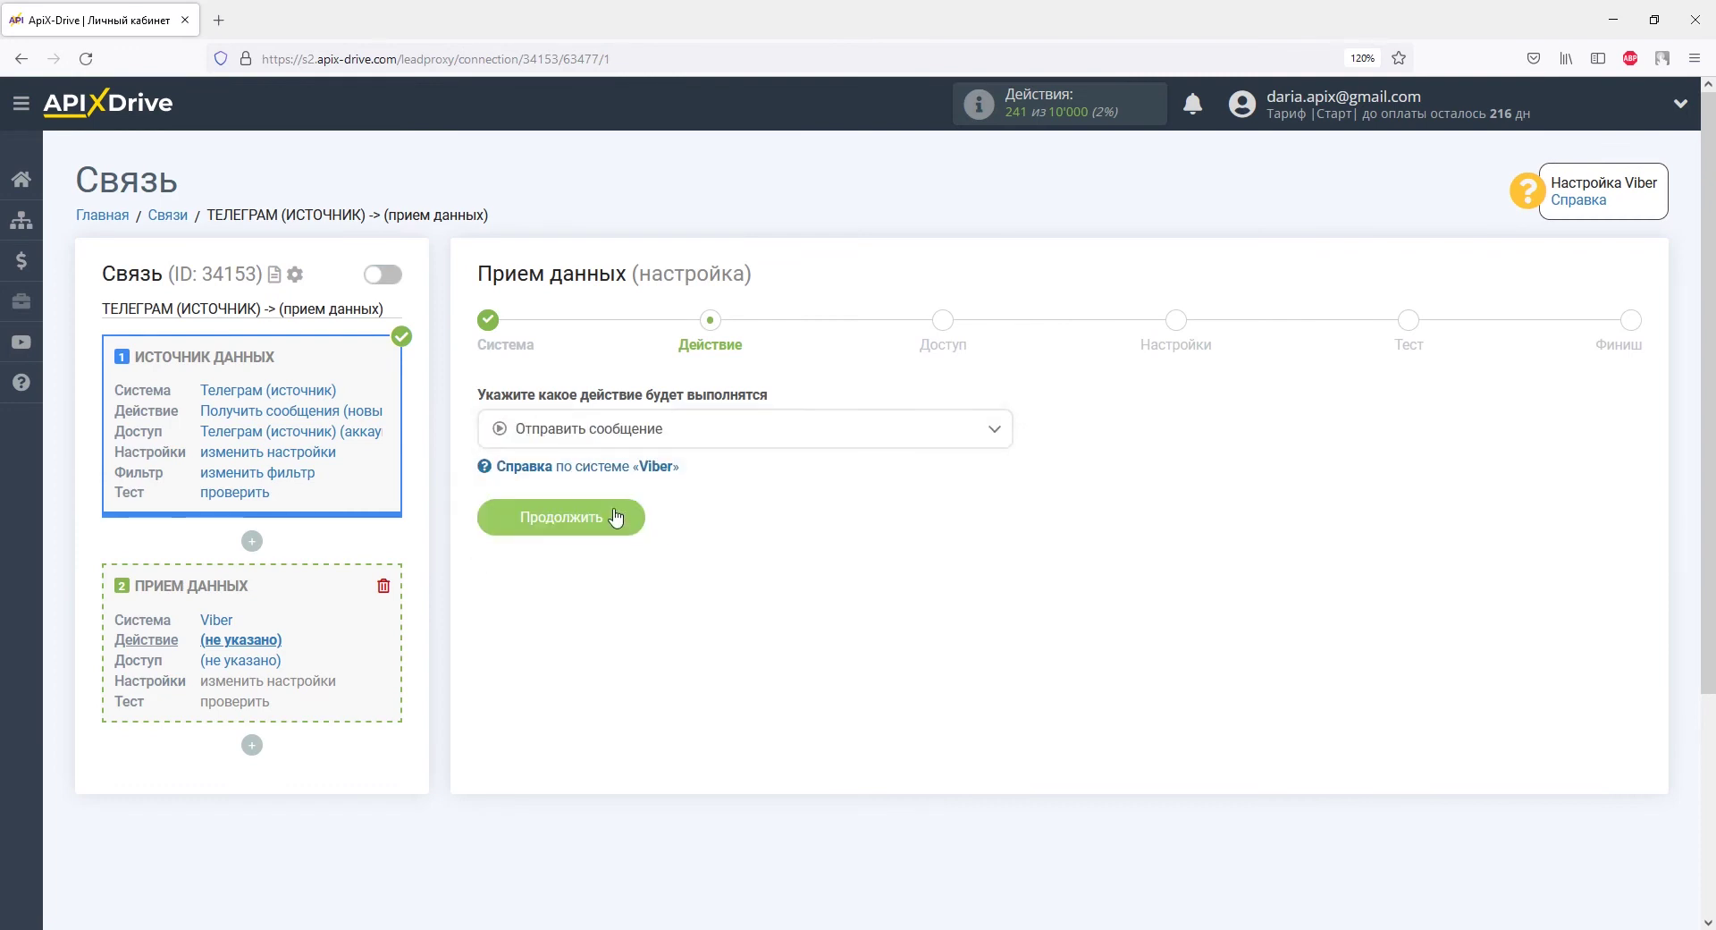
click(616, 517)
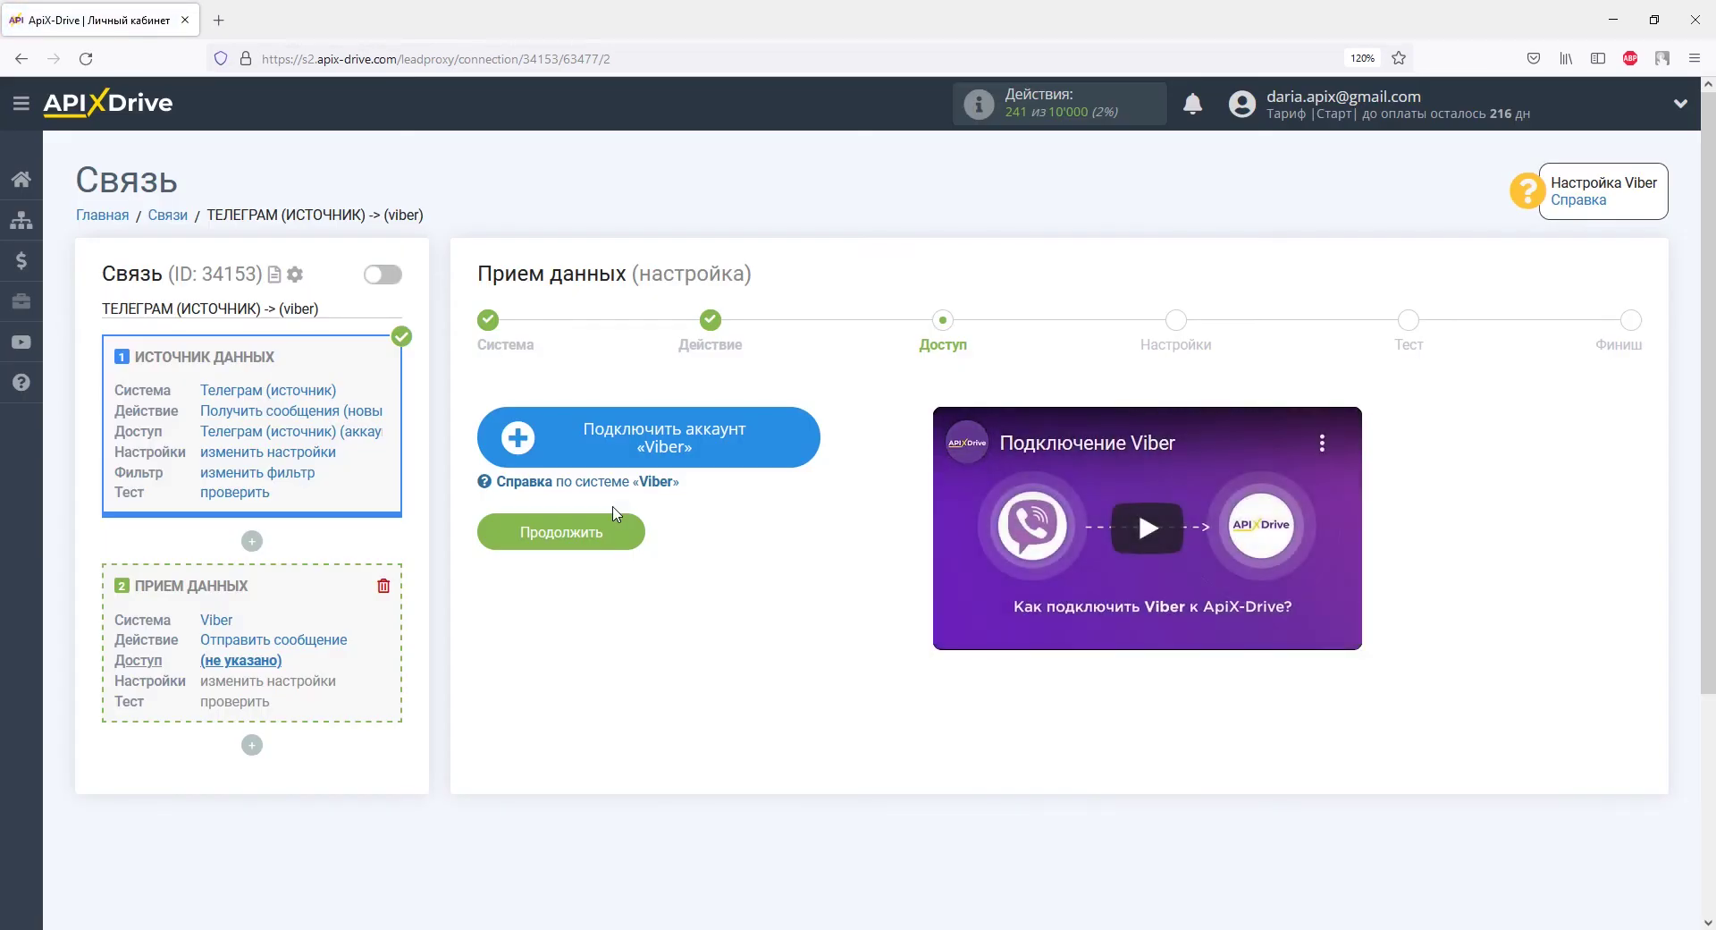
click(559, 434)
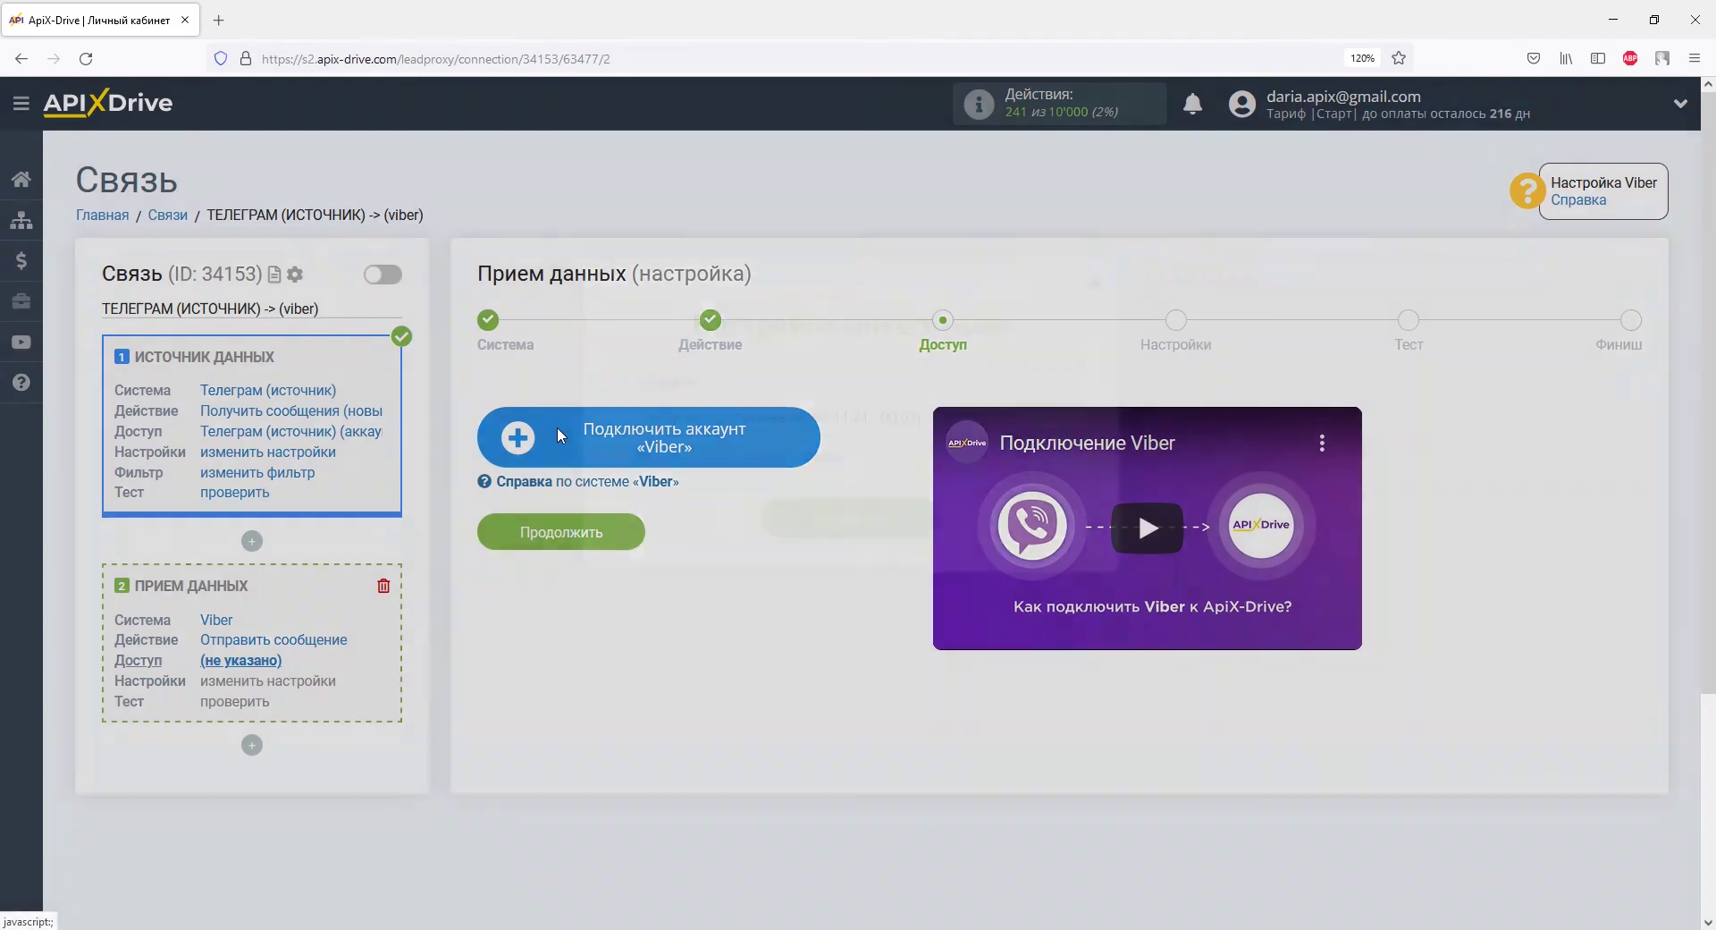
click(784, 516)
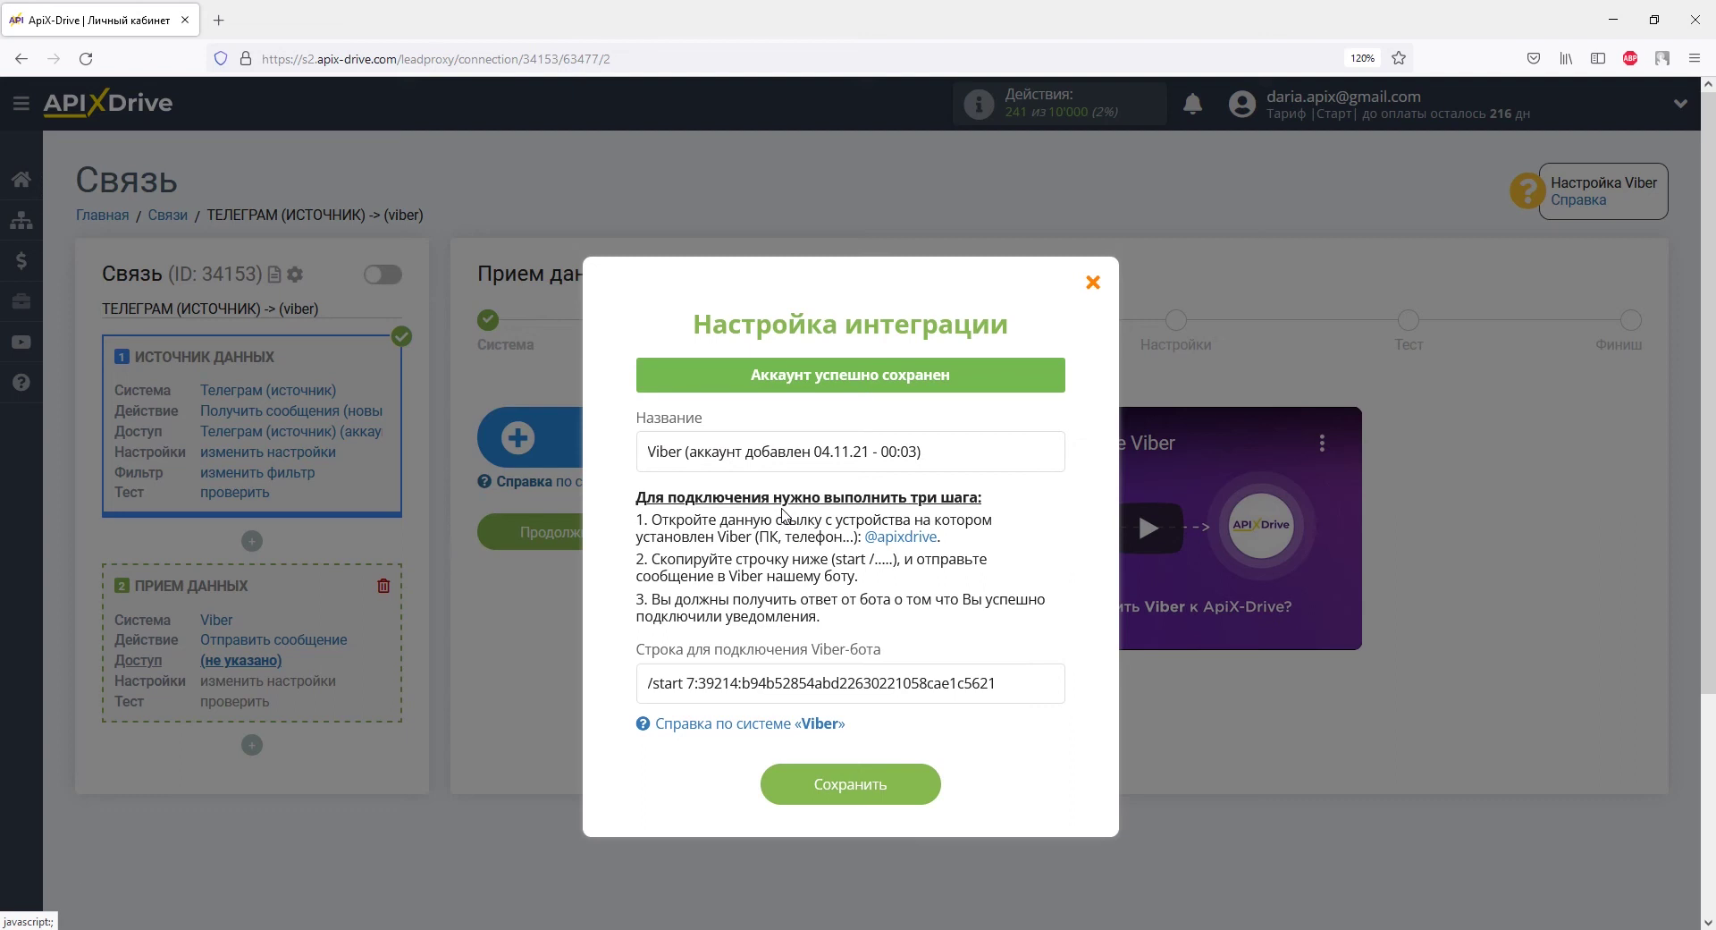
click(898, 536)
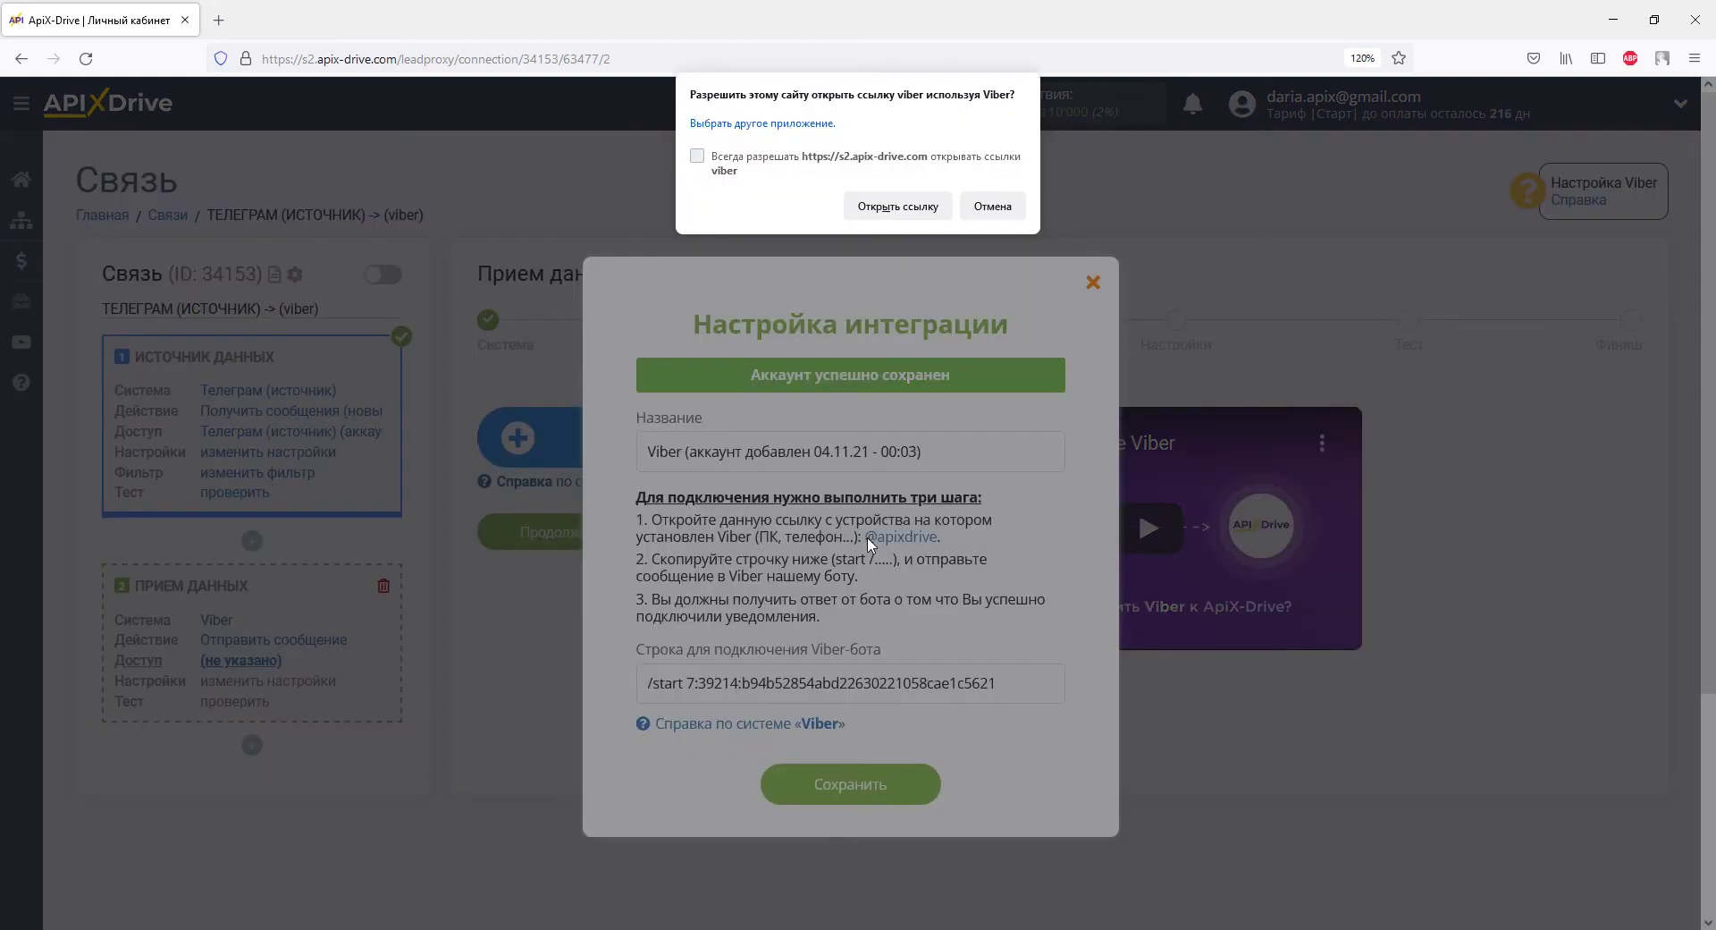
click(872, 220)
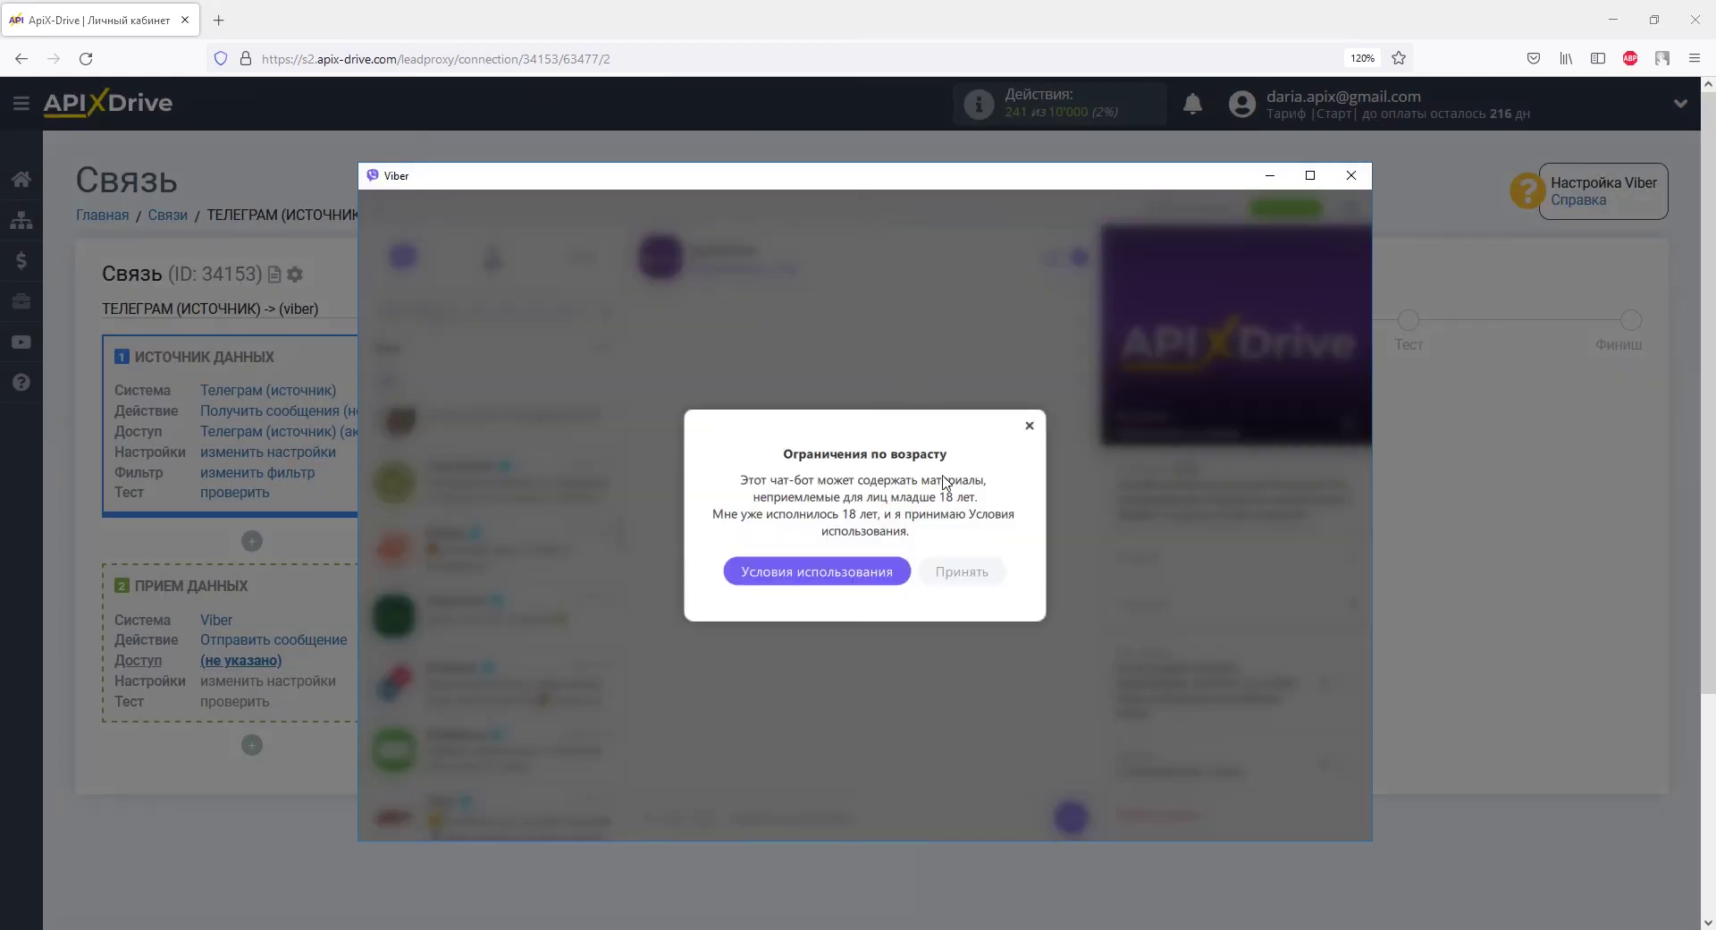
click(957, 572)
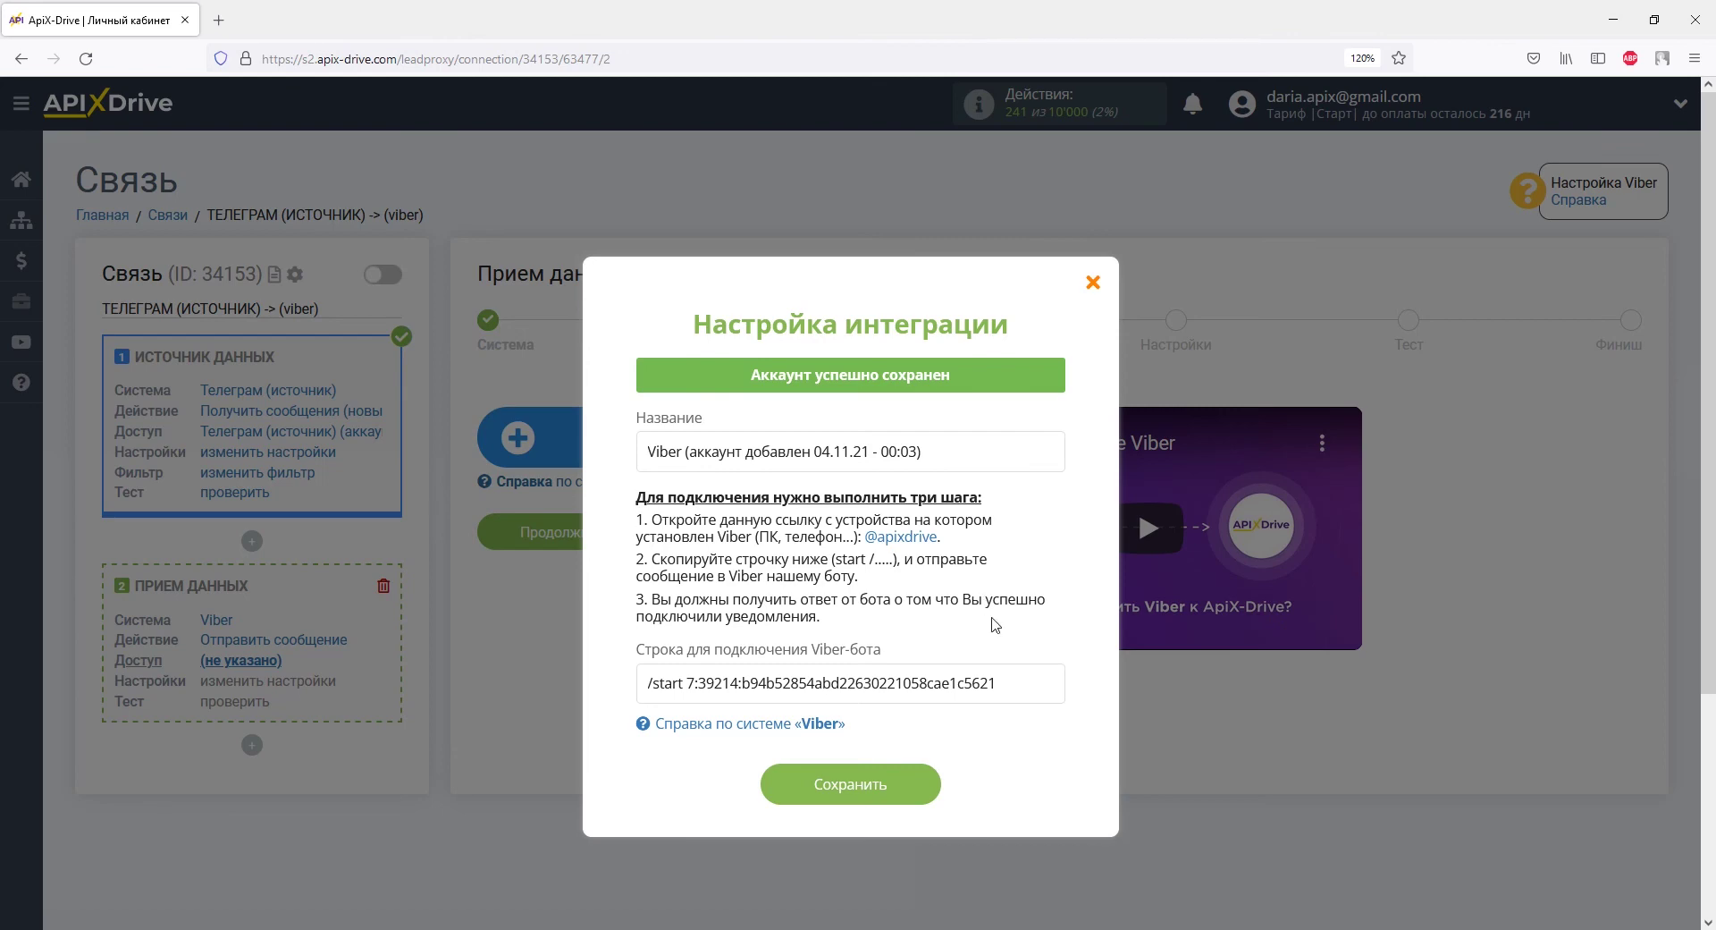
Copy the Viber bot connection string from the integration settings and send it to the ApixDrive chat in Viber.
drag(1000, 683, 645, 687)
right_click(647, 689)
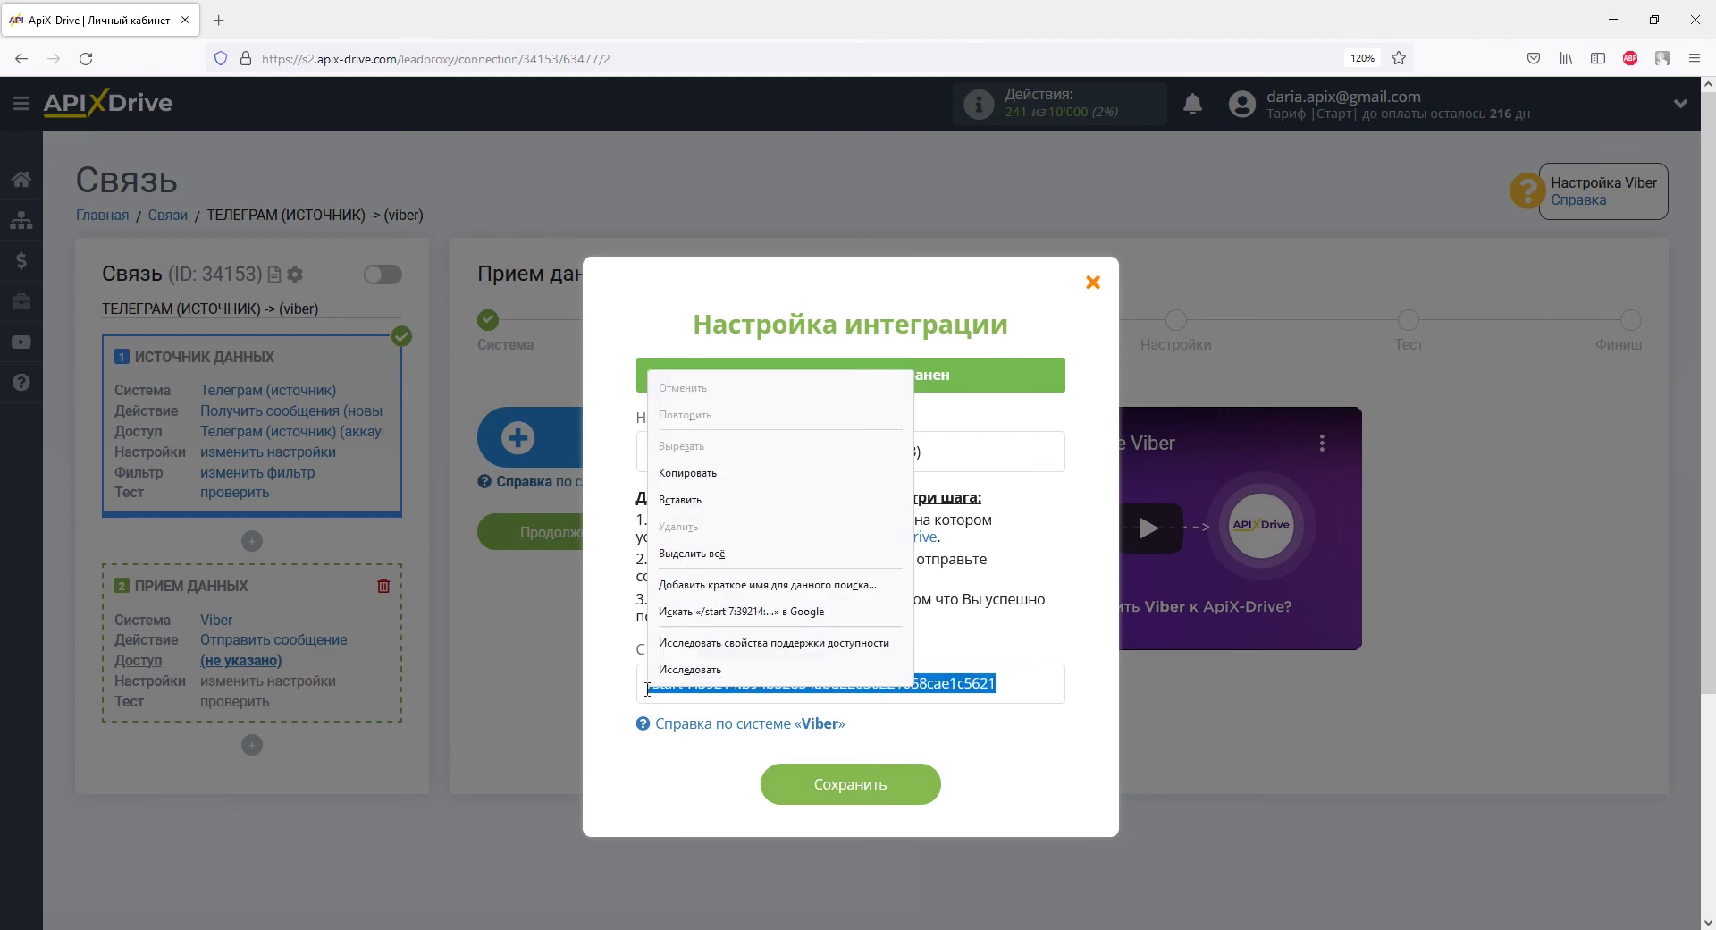
click(687, 472)
key(alt+Tab)
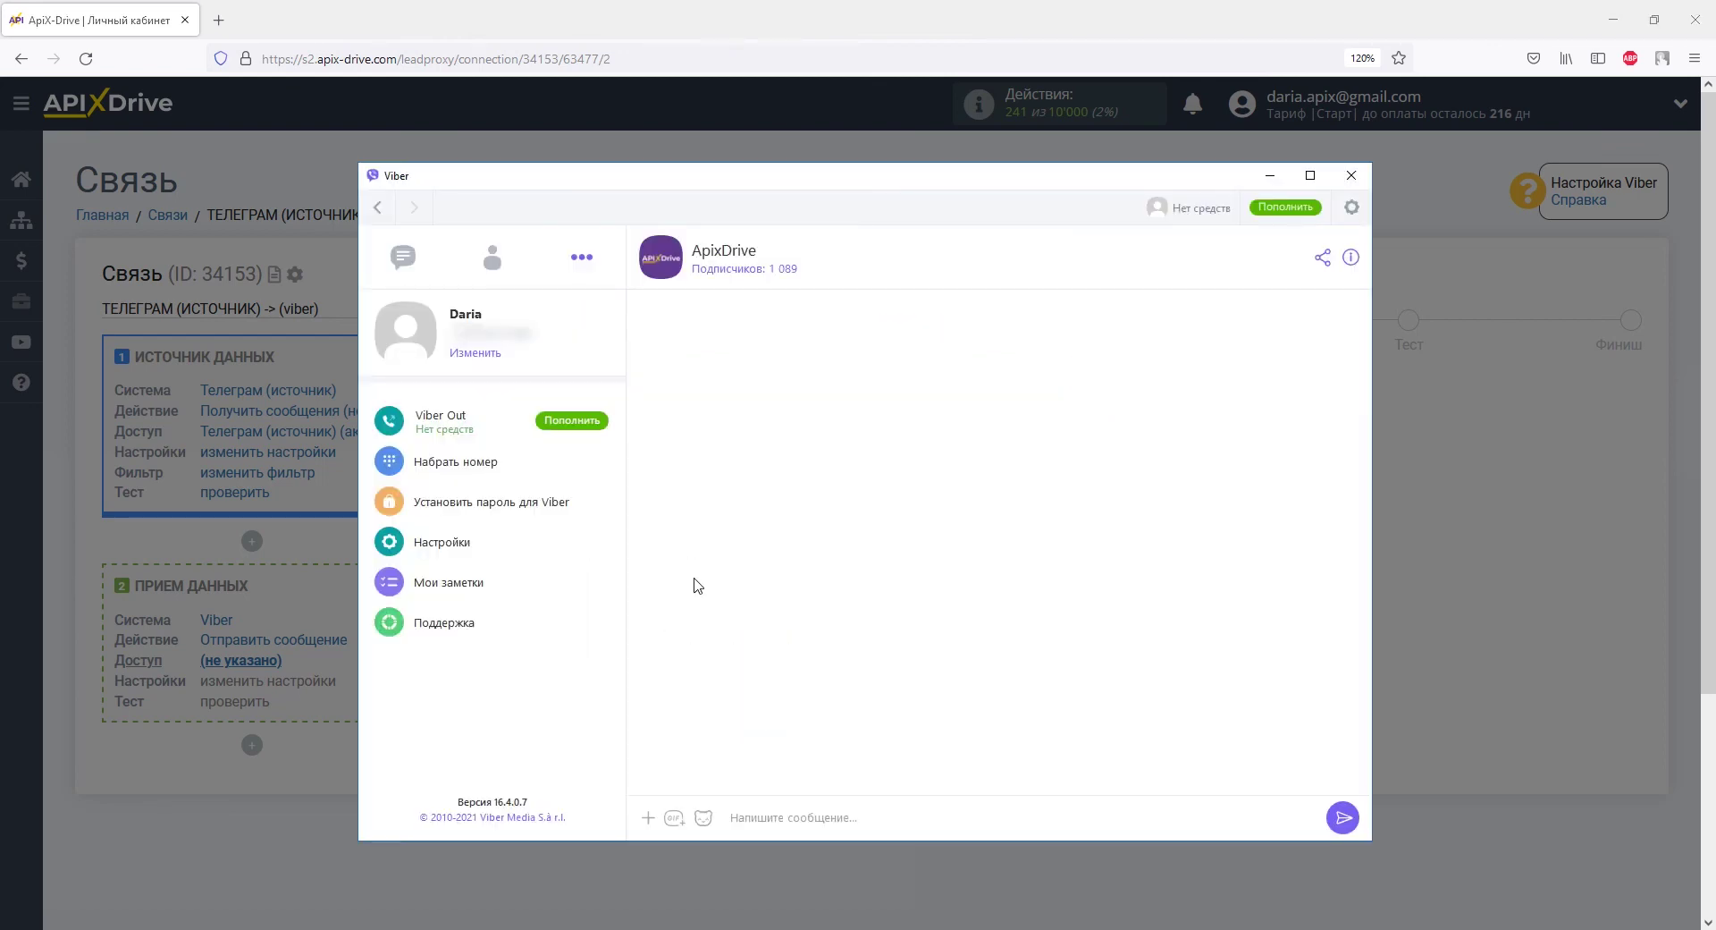
right_click(730, 817)
click(765, 680)
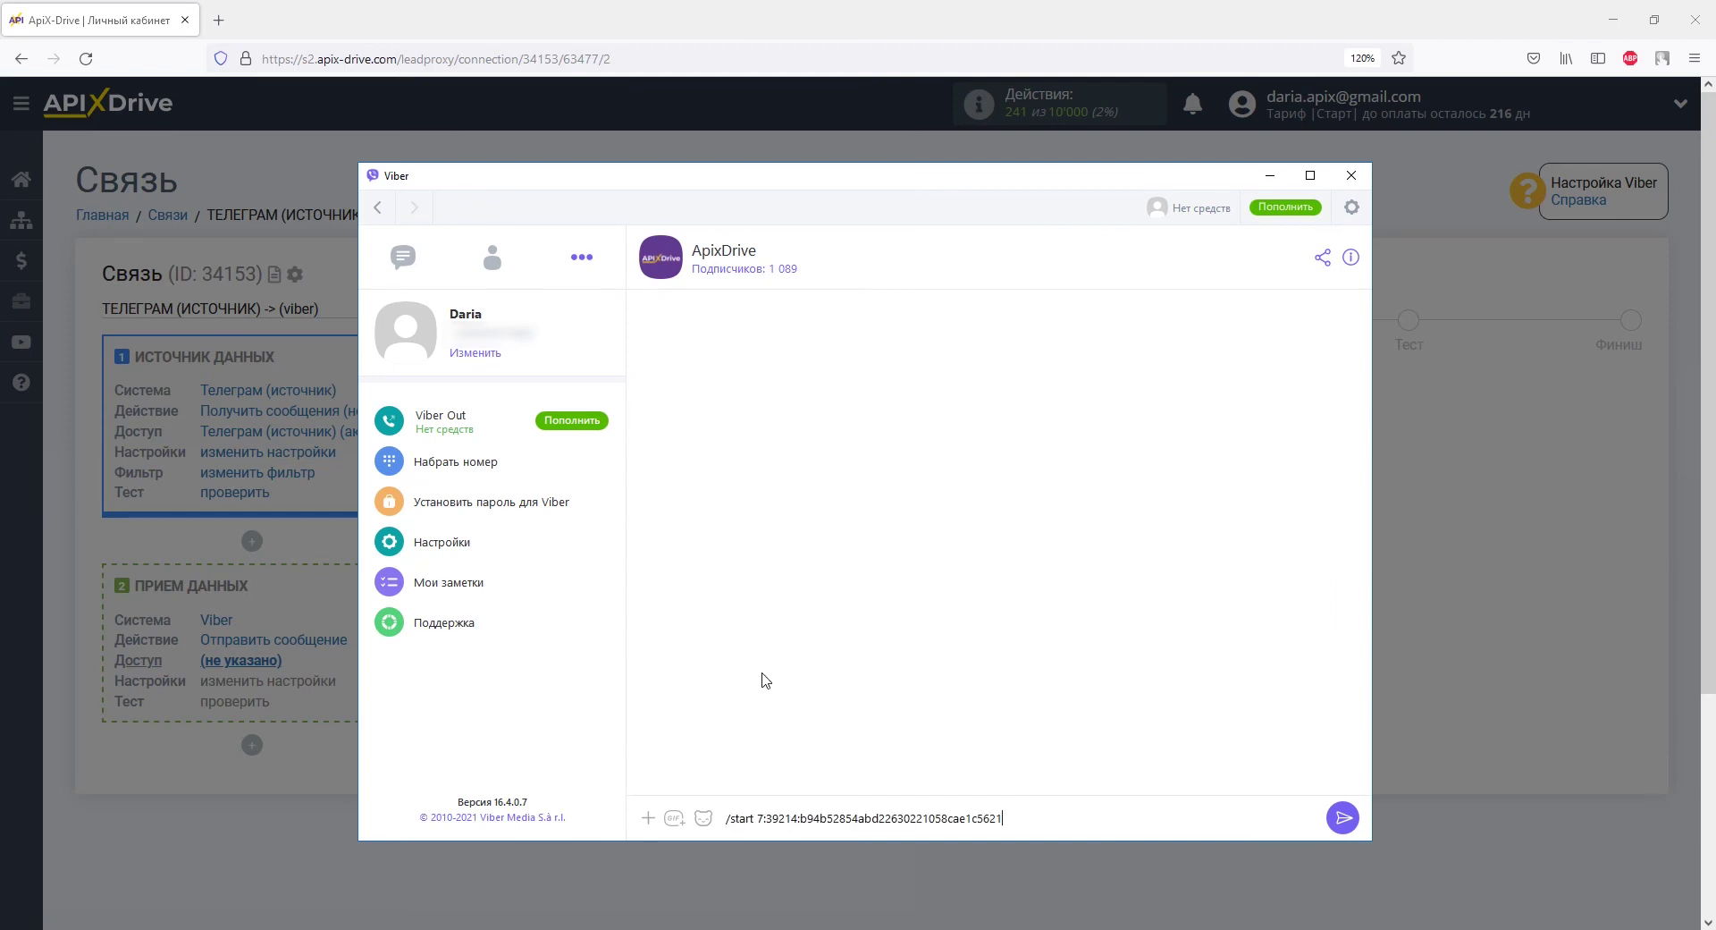
click(1342, 817)
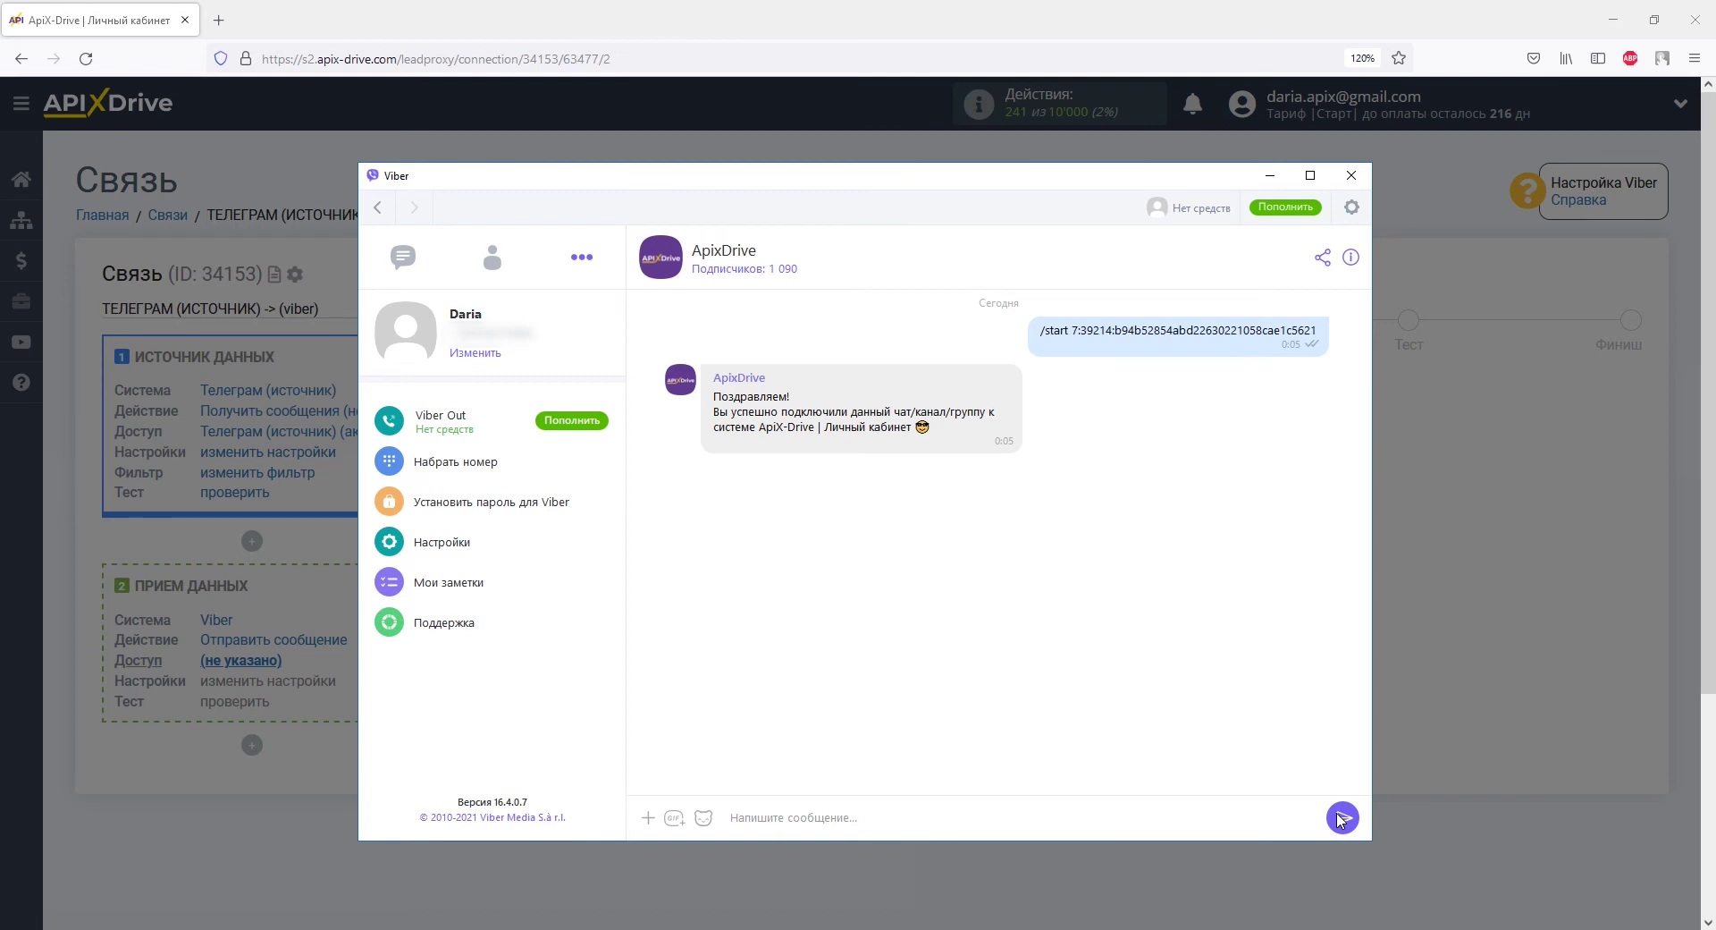
Return to ApiX-Drive in the browser, save and close the Viber integration settings, and continue with the connected account.
key(alt+Tab)
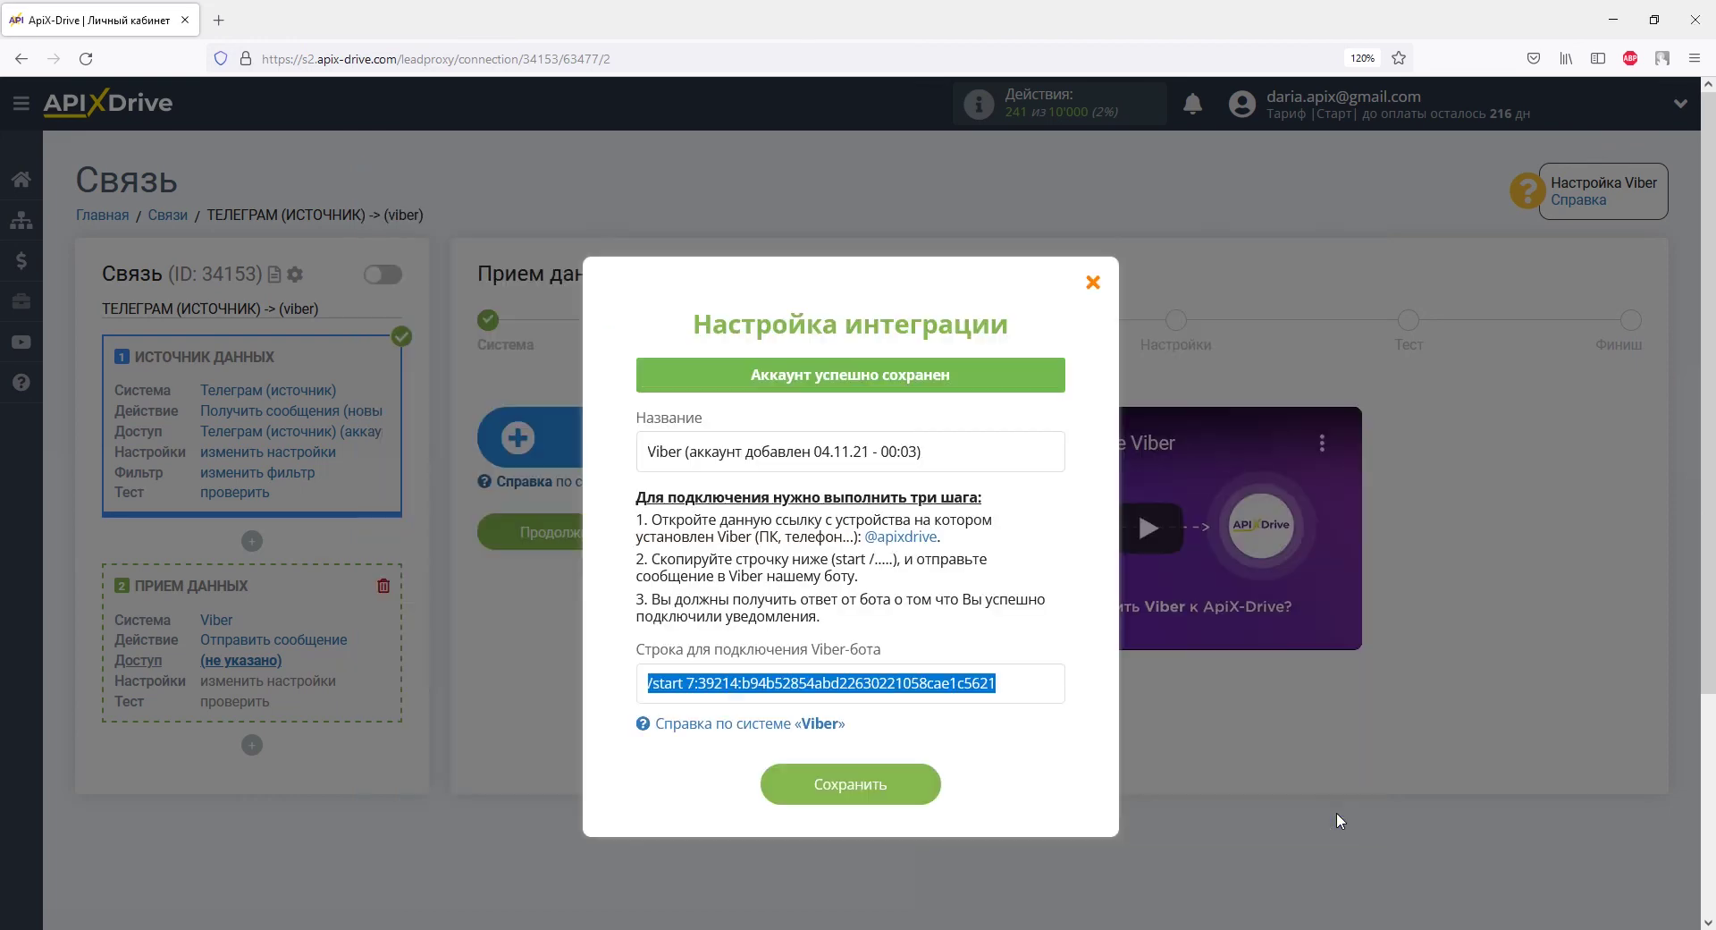
click(912, 785)
click(1092, 282)
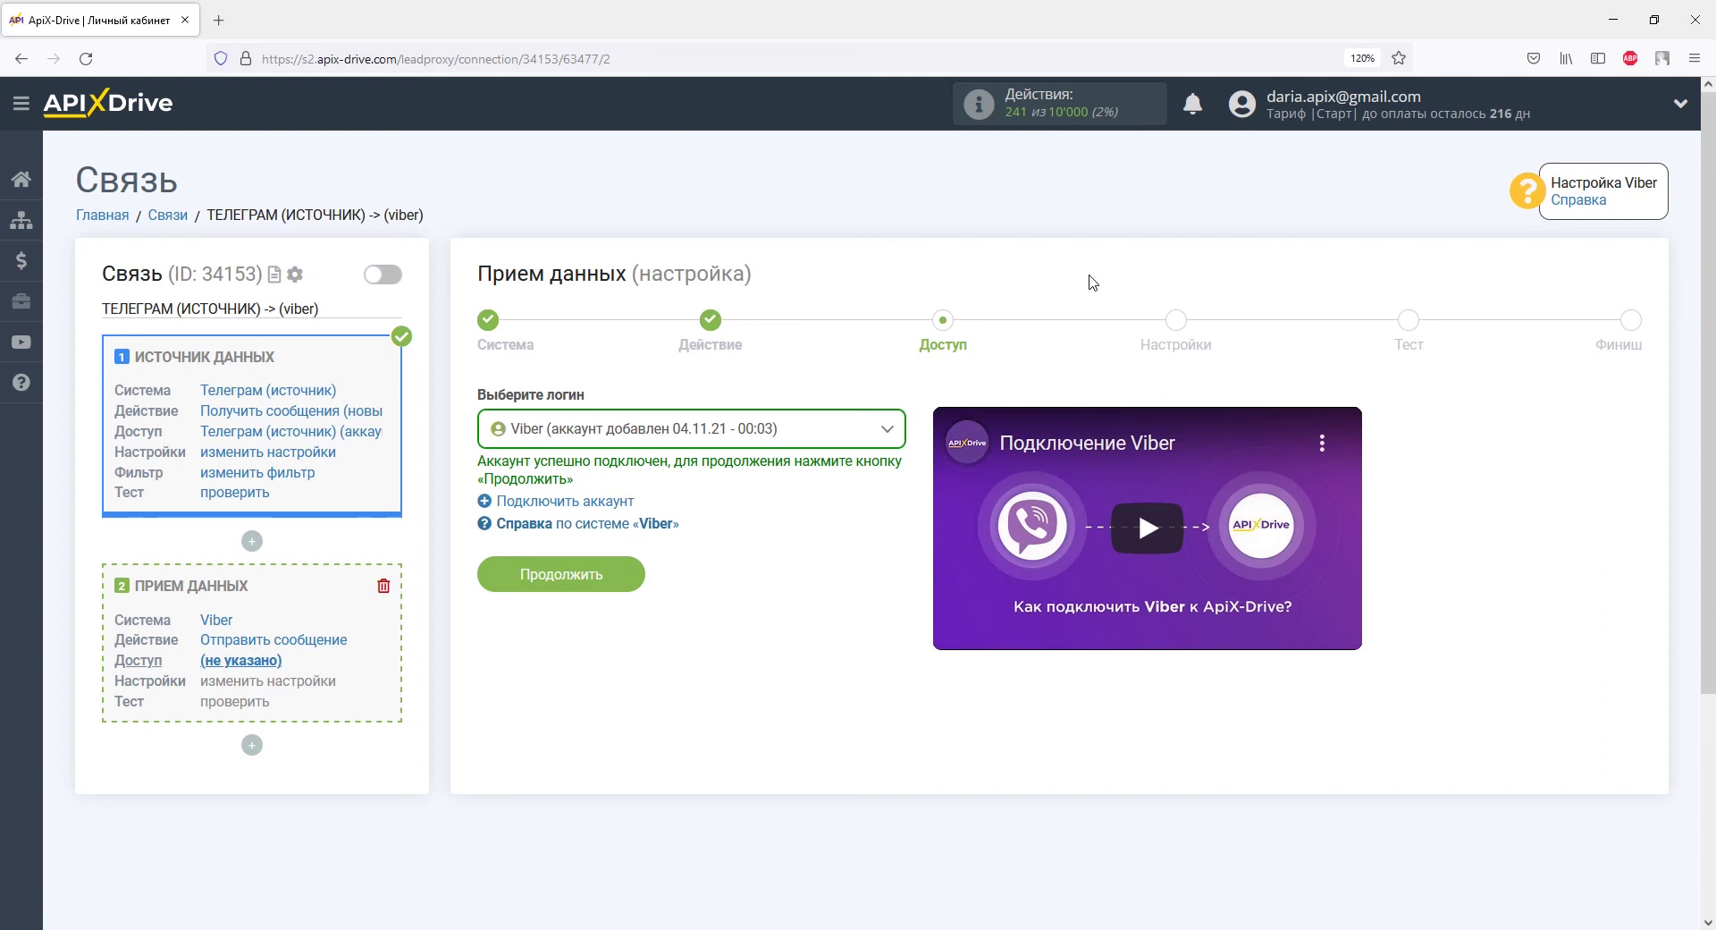
click(628, 577)
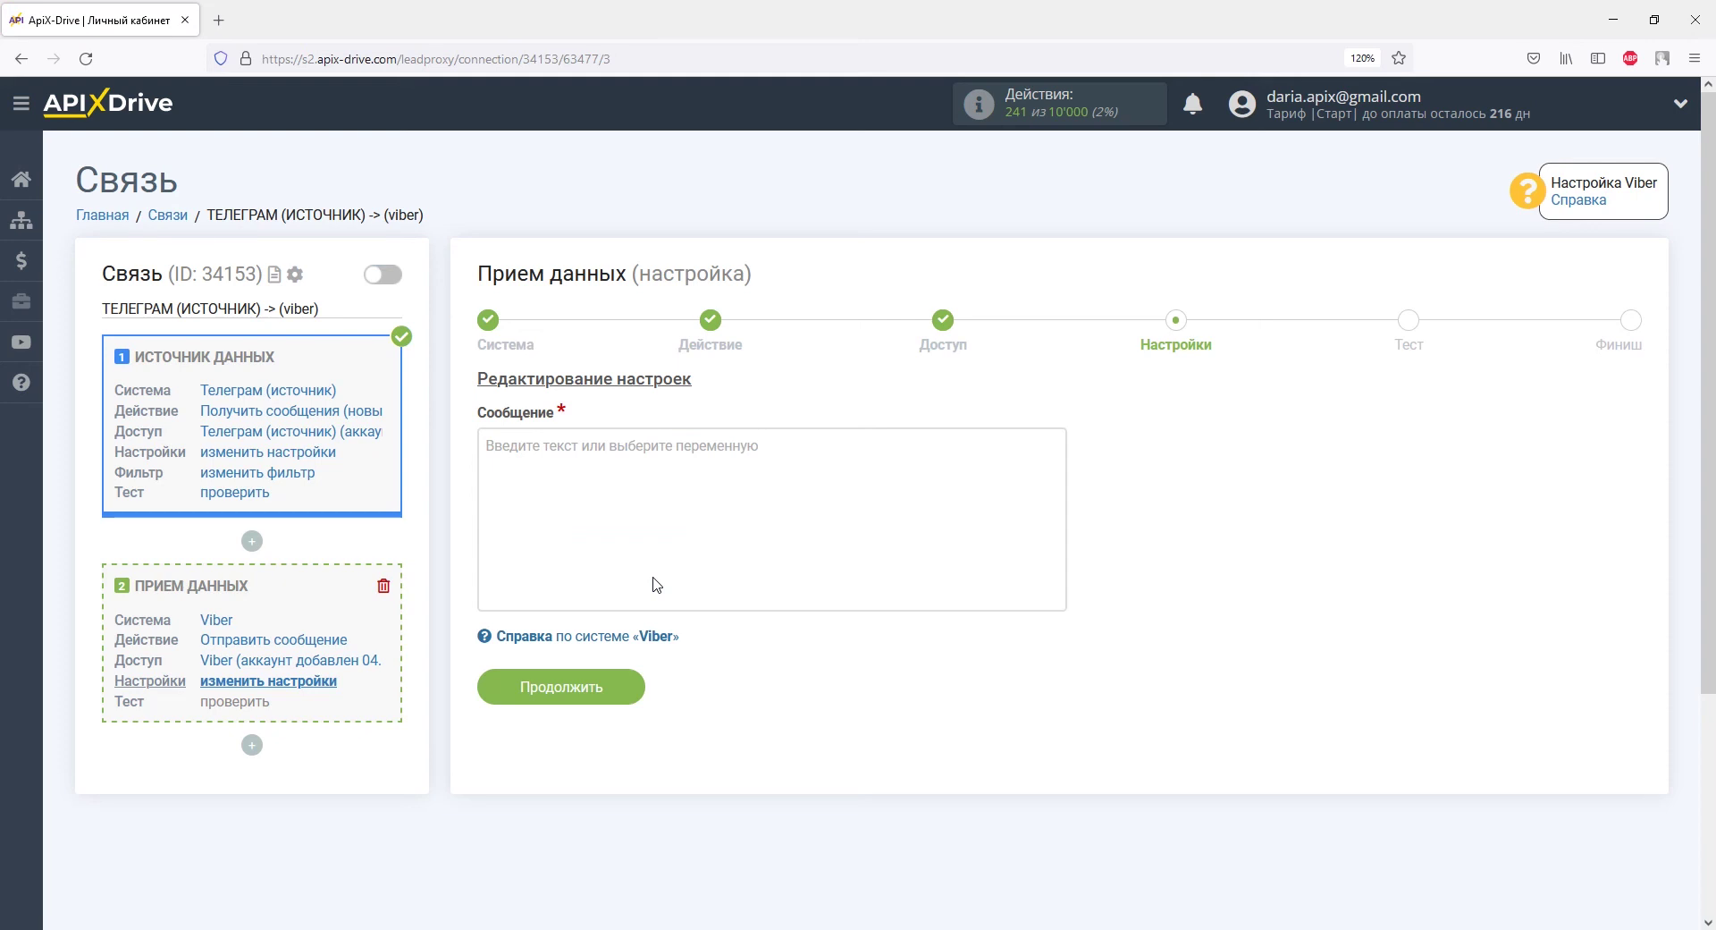
Start the Viber message with "Обращение из Телеграм:", adding the Telegram "Дата и время" and sender "Имя" variables on separate lines.
click(652, 584)
scroll(653, 583, down, 2)
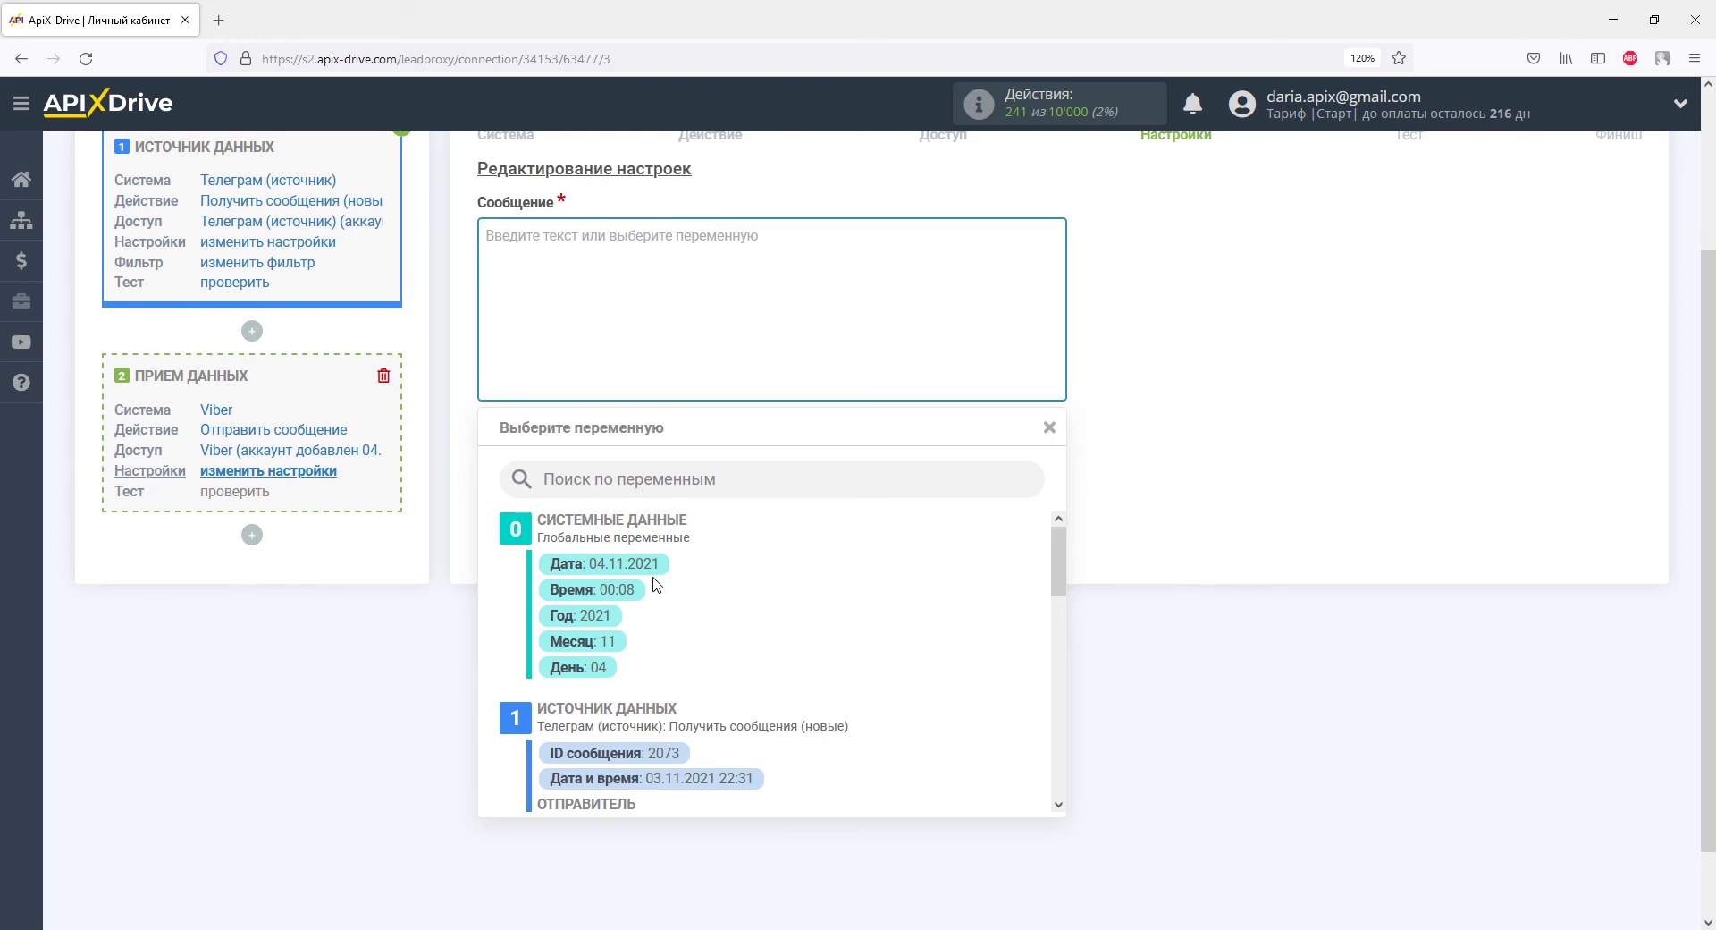
text(Обращени)
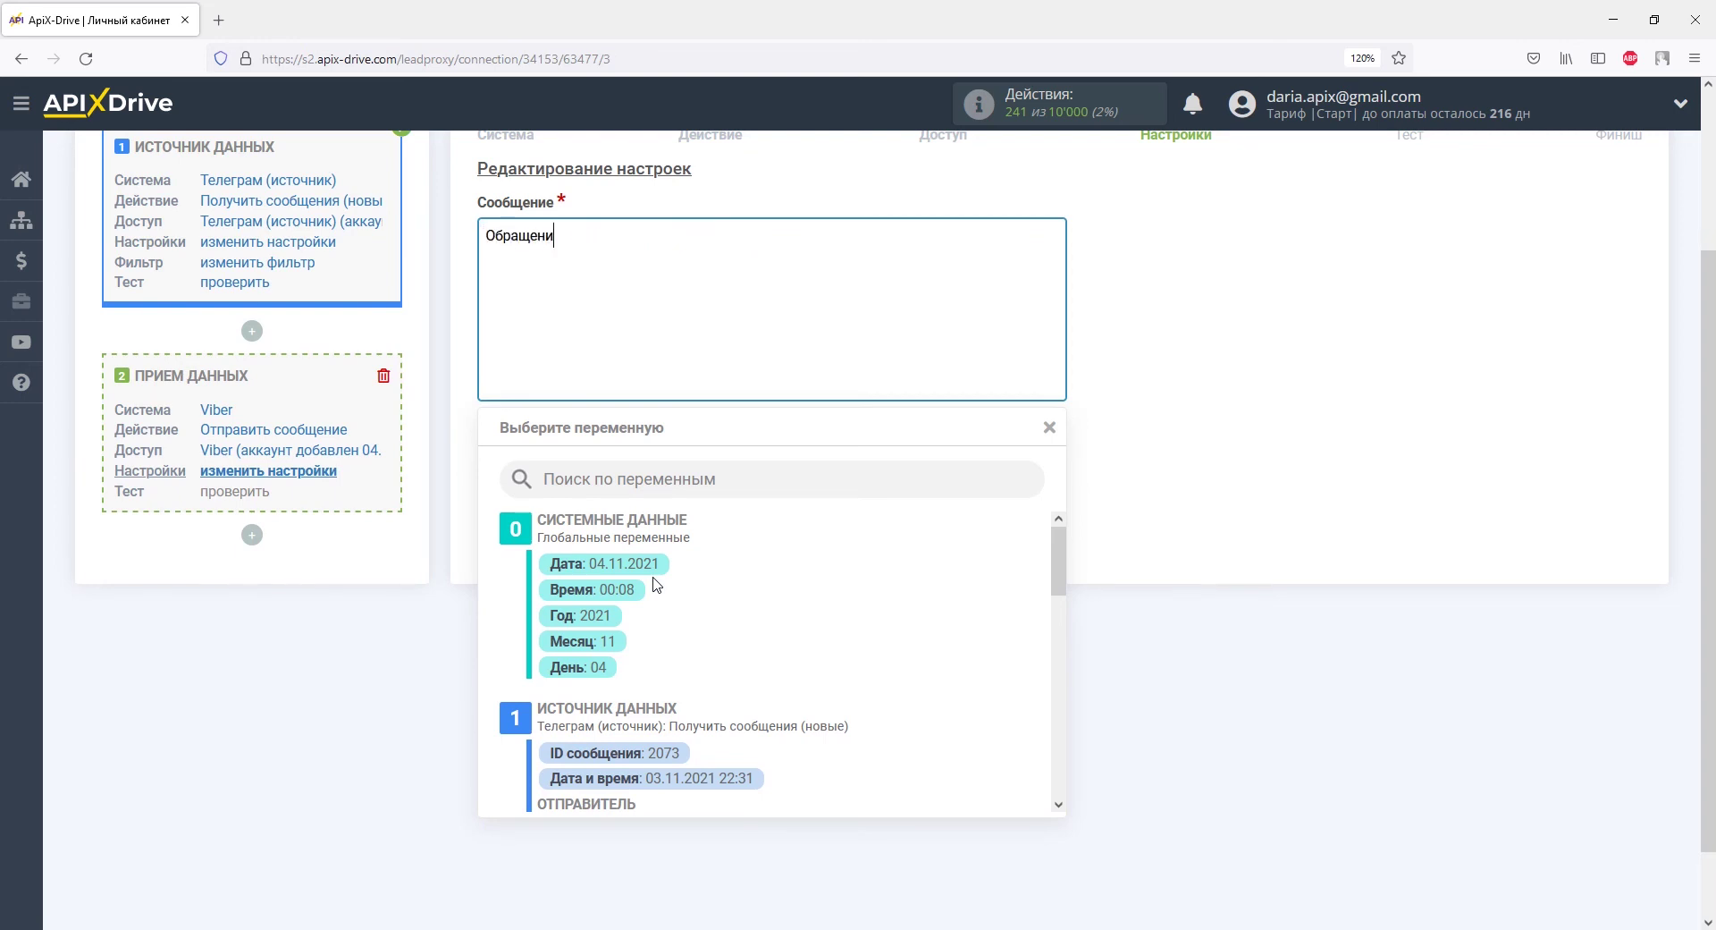
text(е из Телеграм:)
click(694, 778)
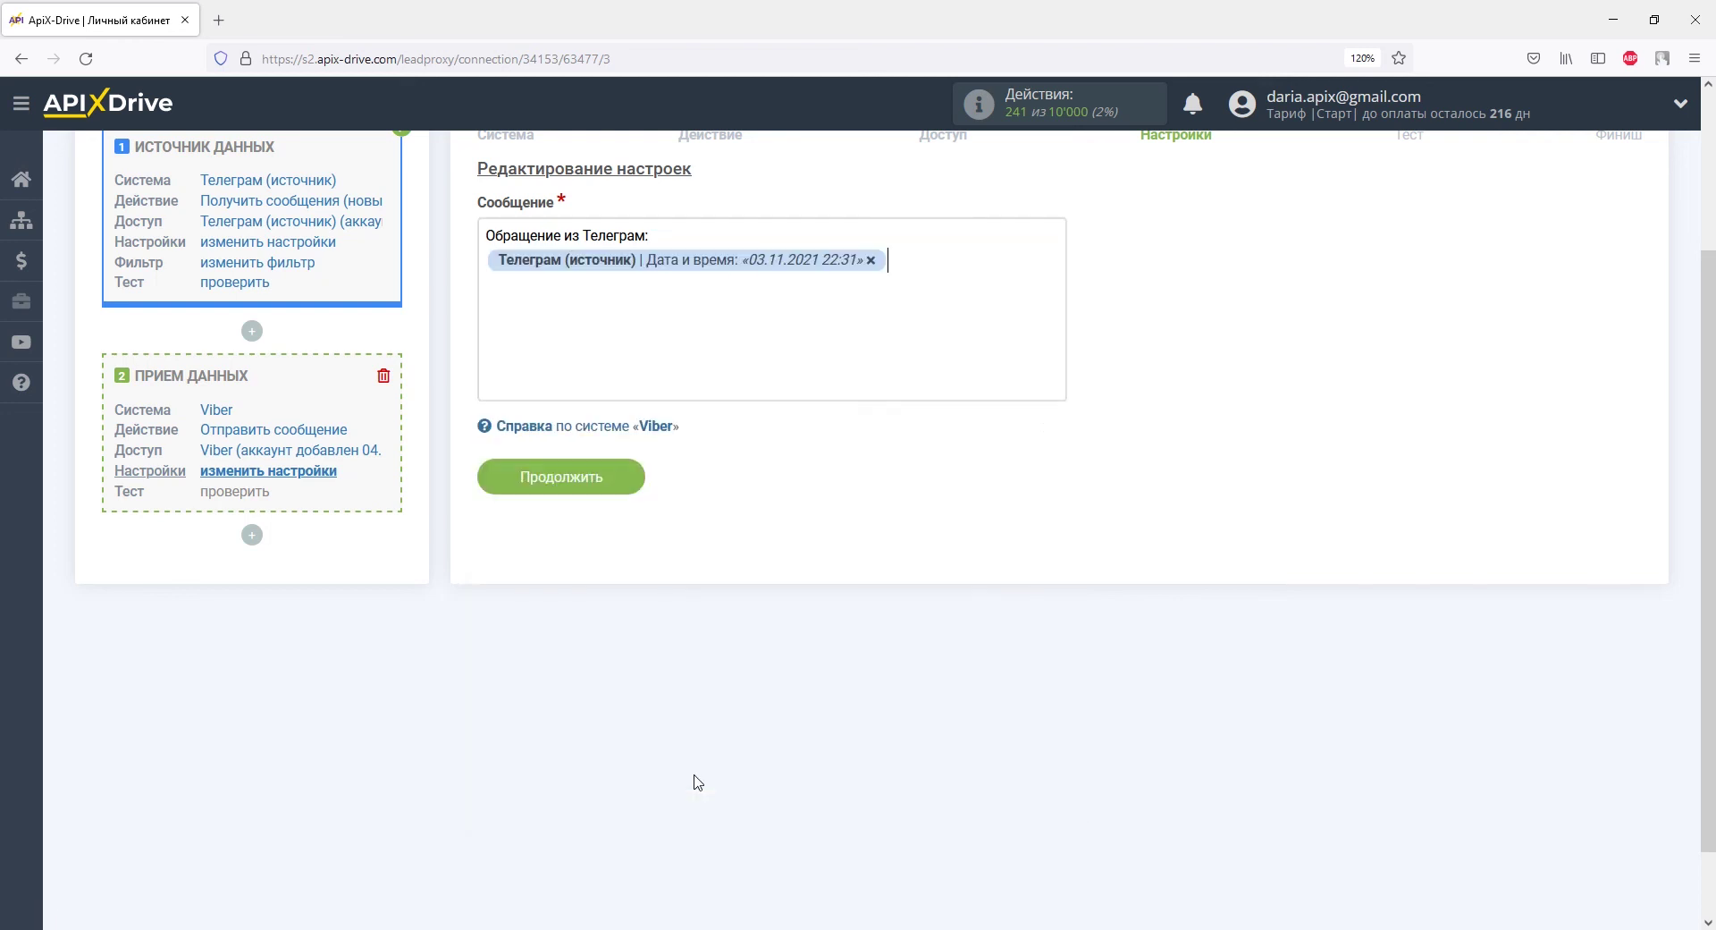
click(657, 357)
drag(1059, 558, 1027, 632)
click(643, 596)
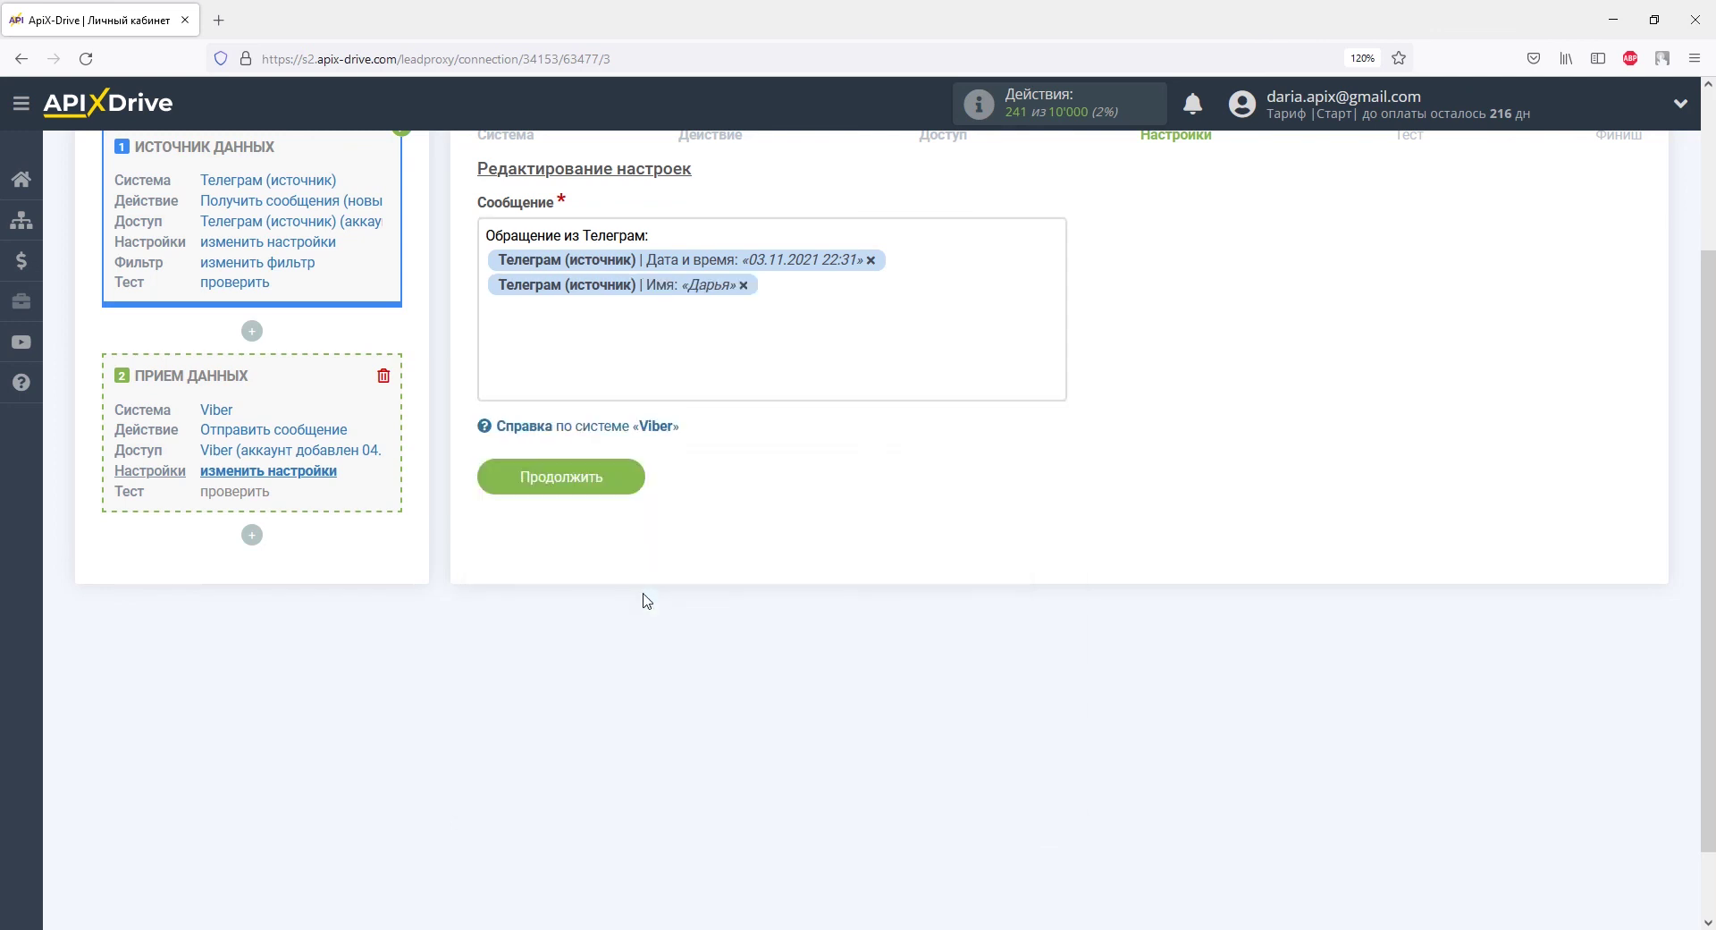
Add the message lines "ID:" with the sender's ID variable and "Обращение:" with the Telegram "Текст" variable.
text(ID:)
click(628, 347)
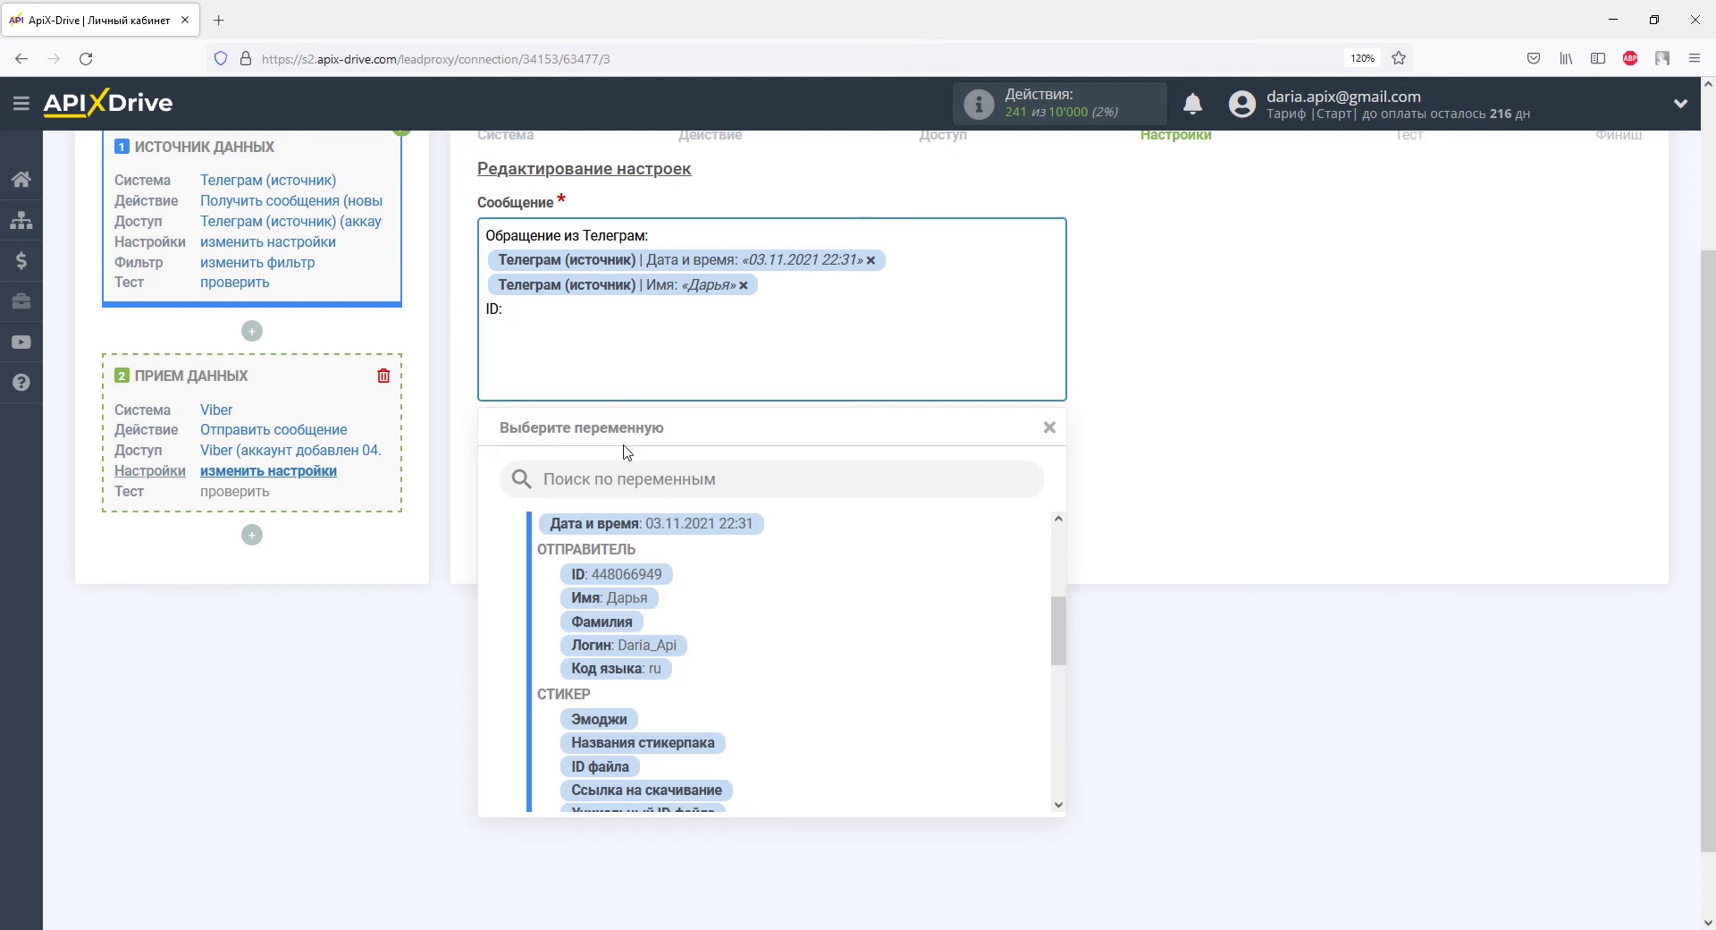
click(626, 574)
key(Return)
text(Об)
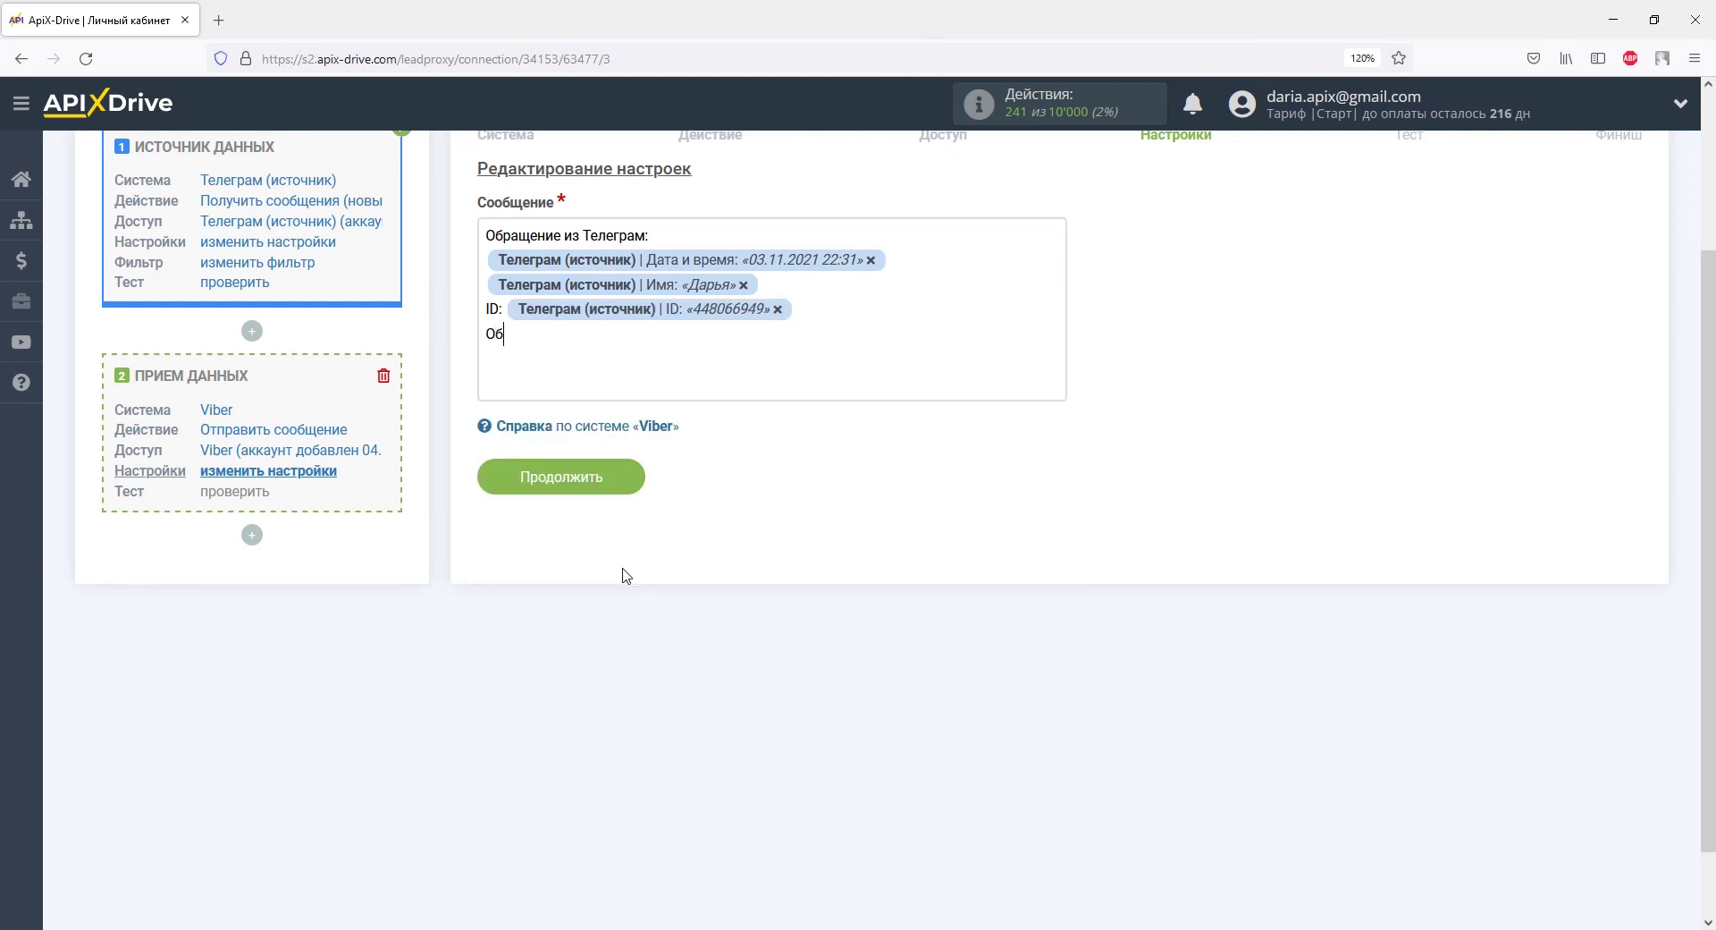
text(ращение:)
click(581, 337)
drag(1055, 637, 1060, 693)
click(826, 683)
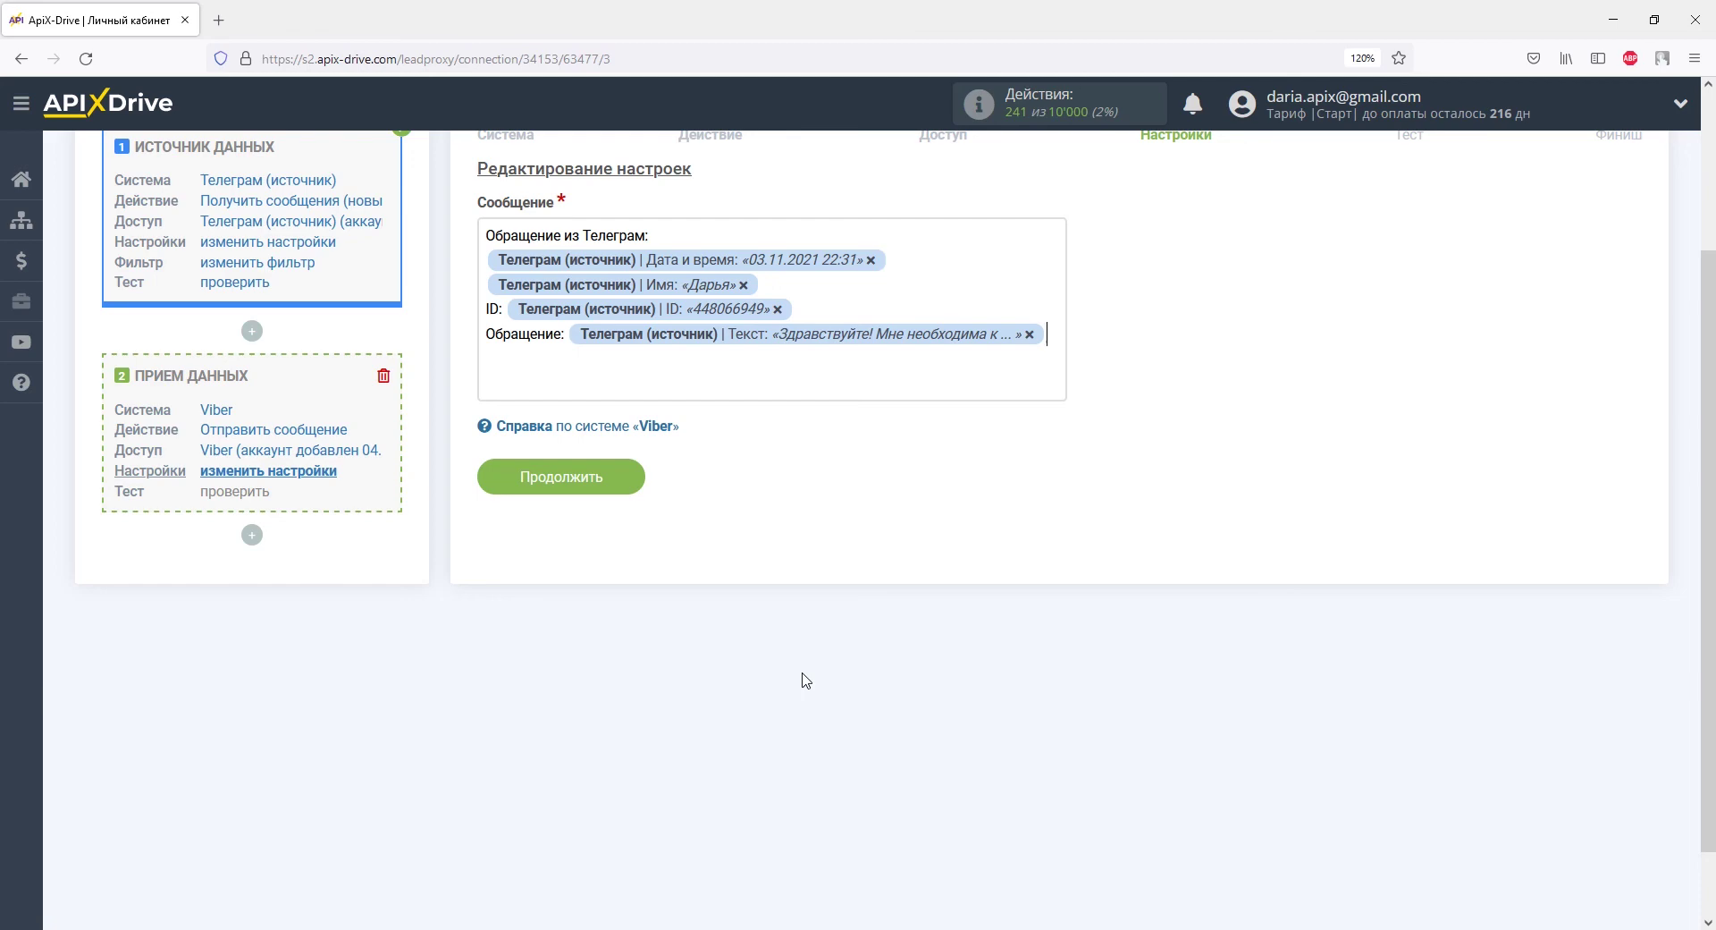
Continue from the message settings to the test stage, send the test data to Viber, and switch to Viber to check the message.
click(631, 478)
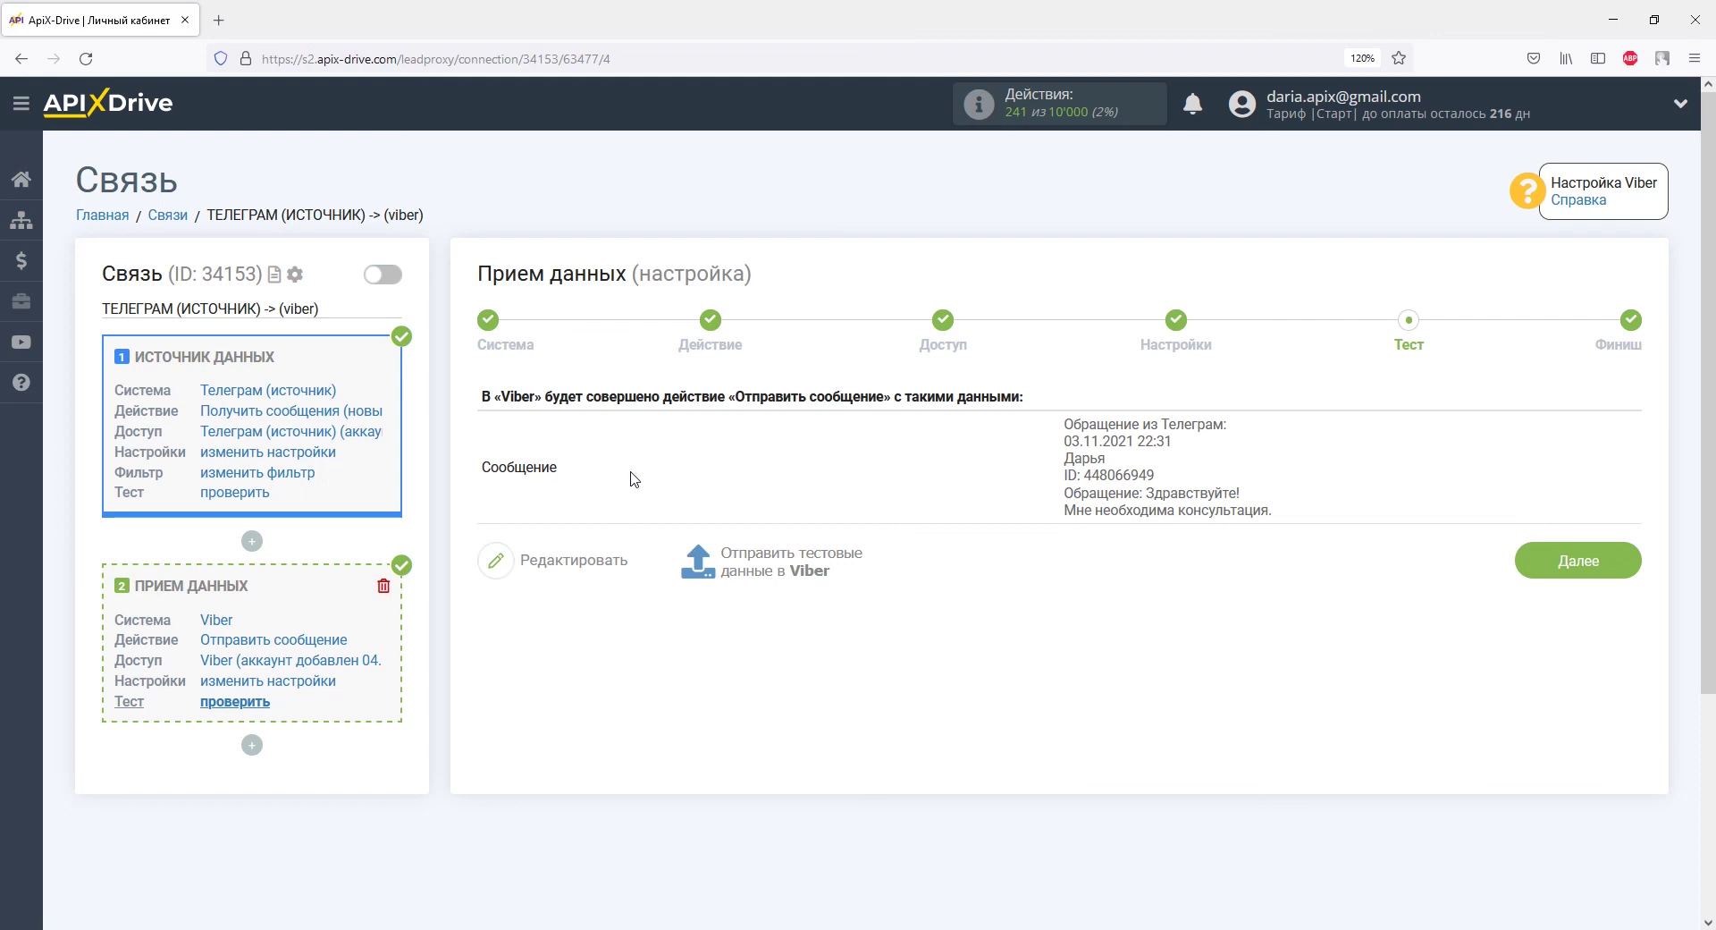
click(737, 563)
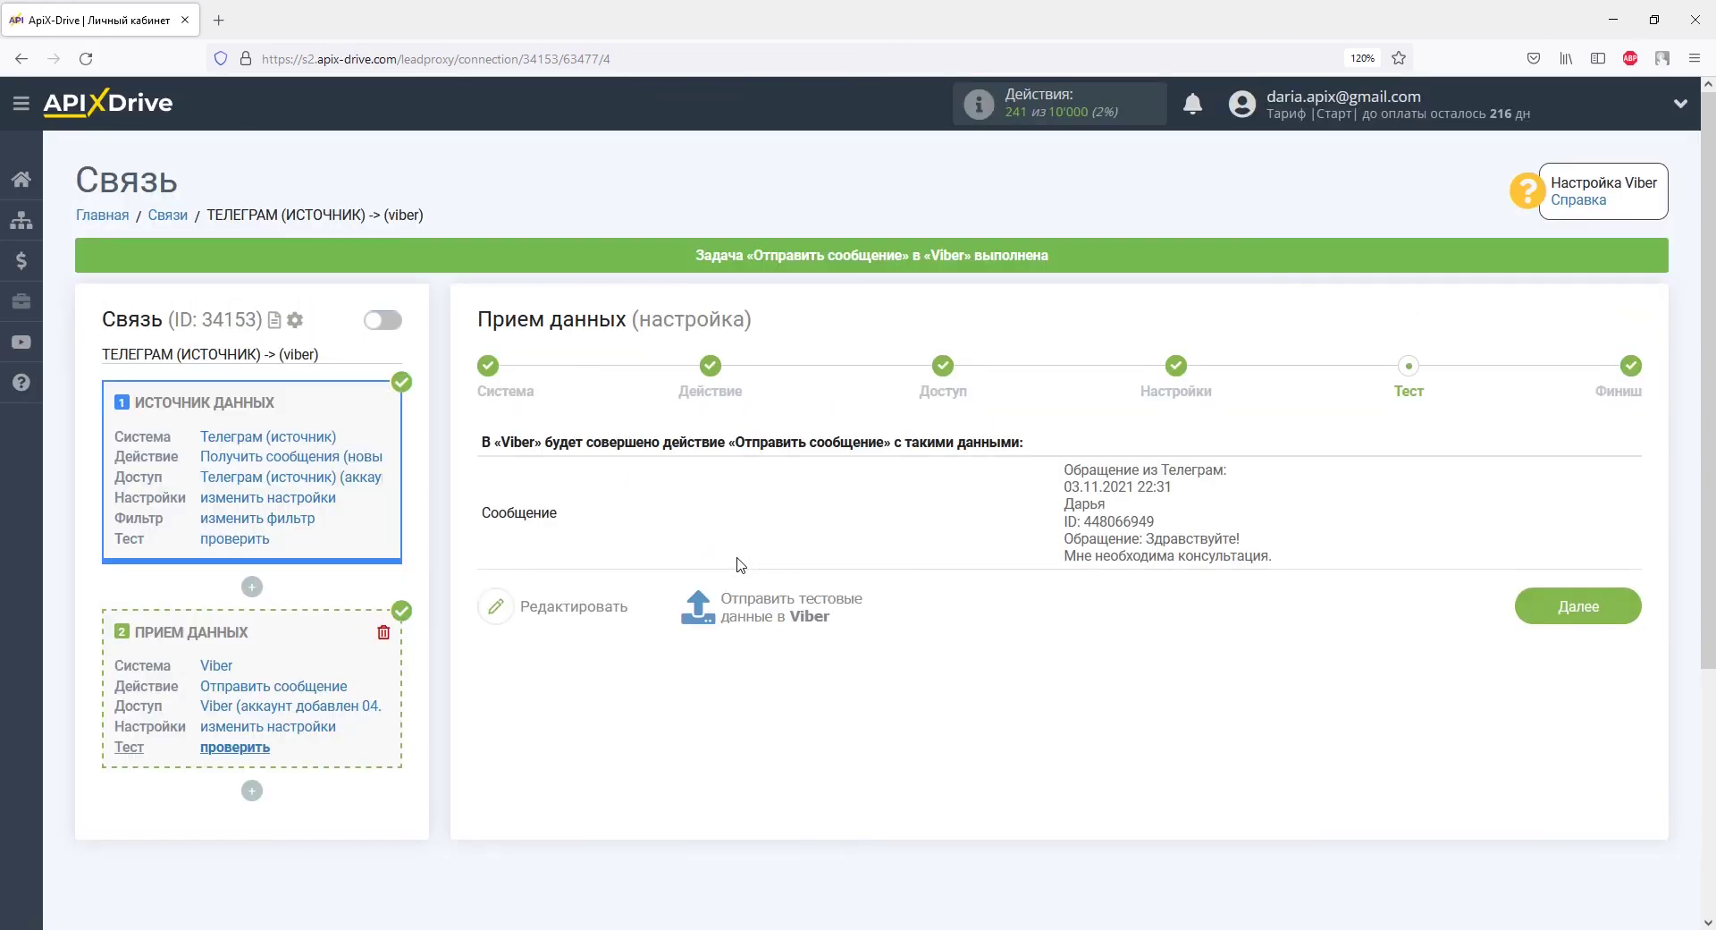
key(alt+Tab)
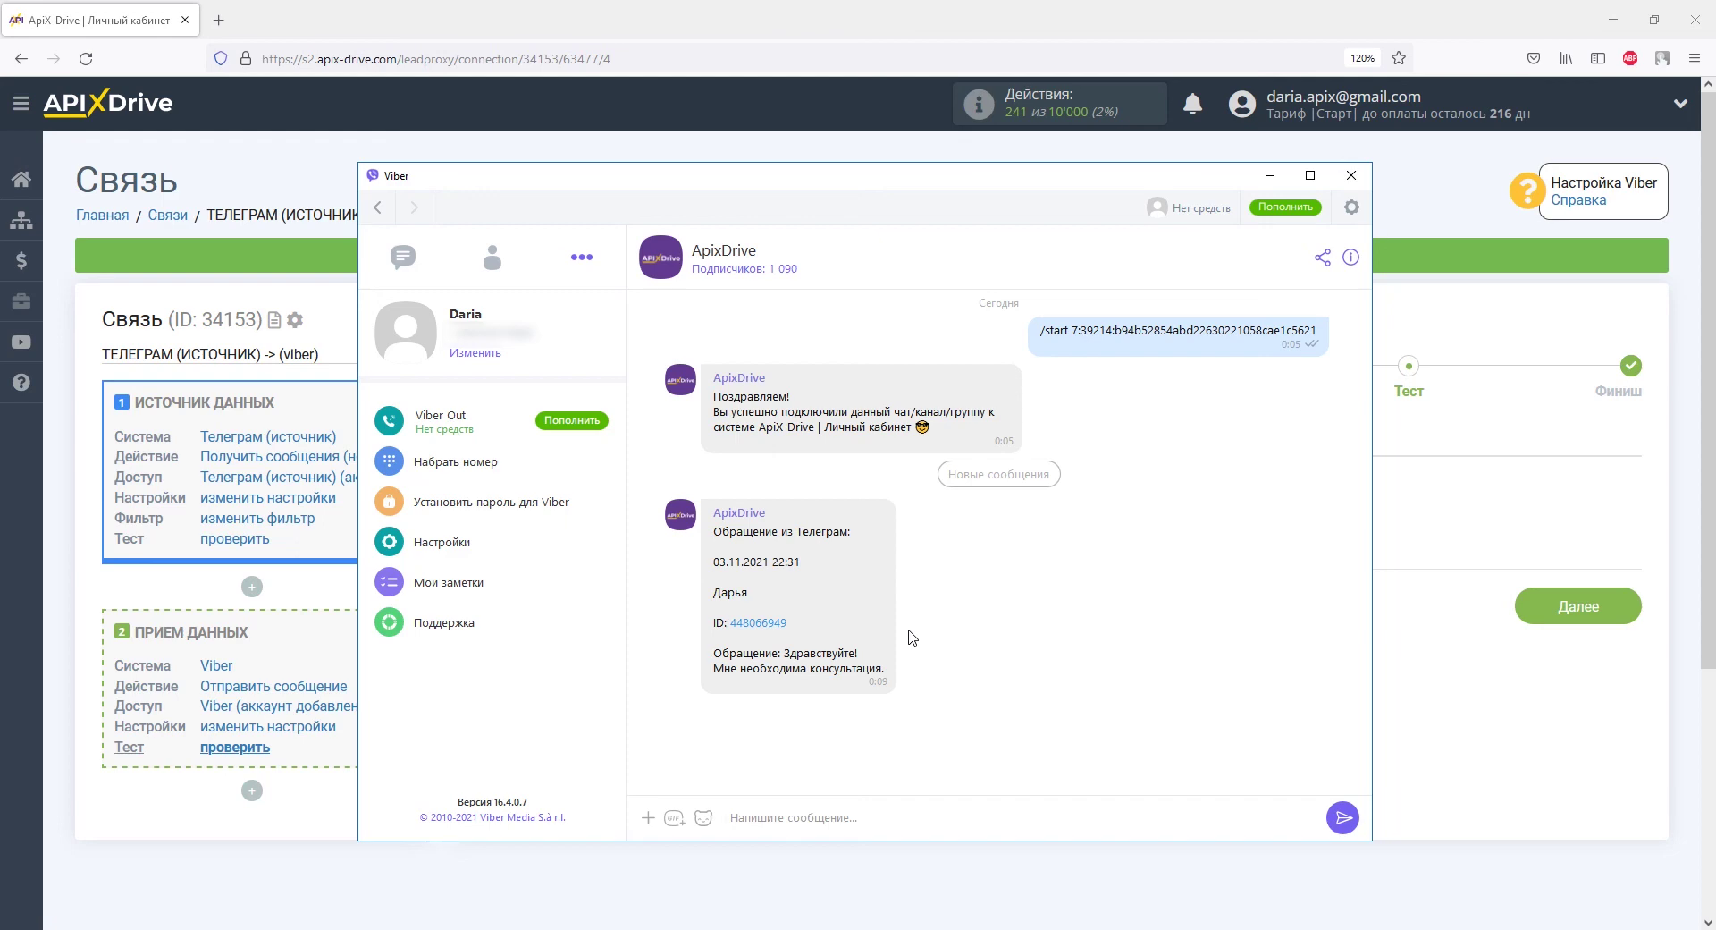
Return to ApiX-Drive in the browser, finish the Viber data destination setup, and enable automatic updating for the connection.
key(alt+Tab)
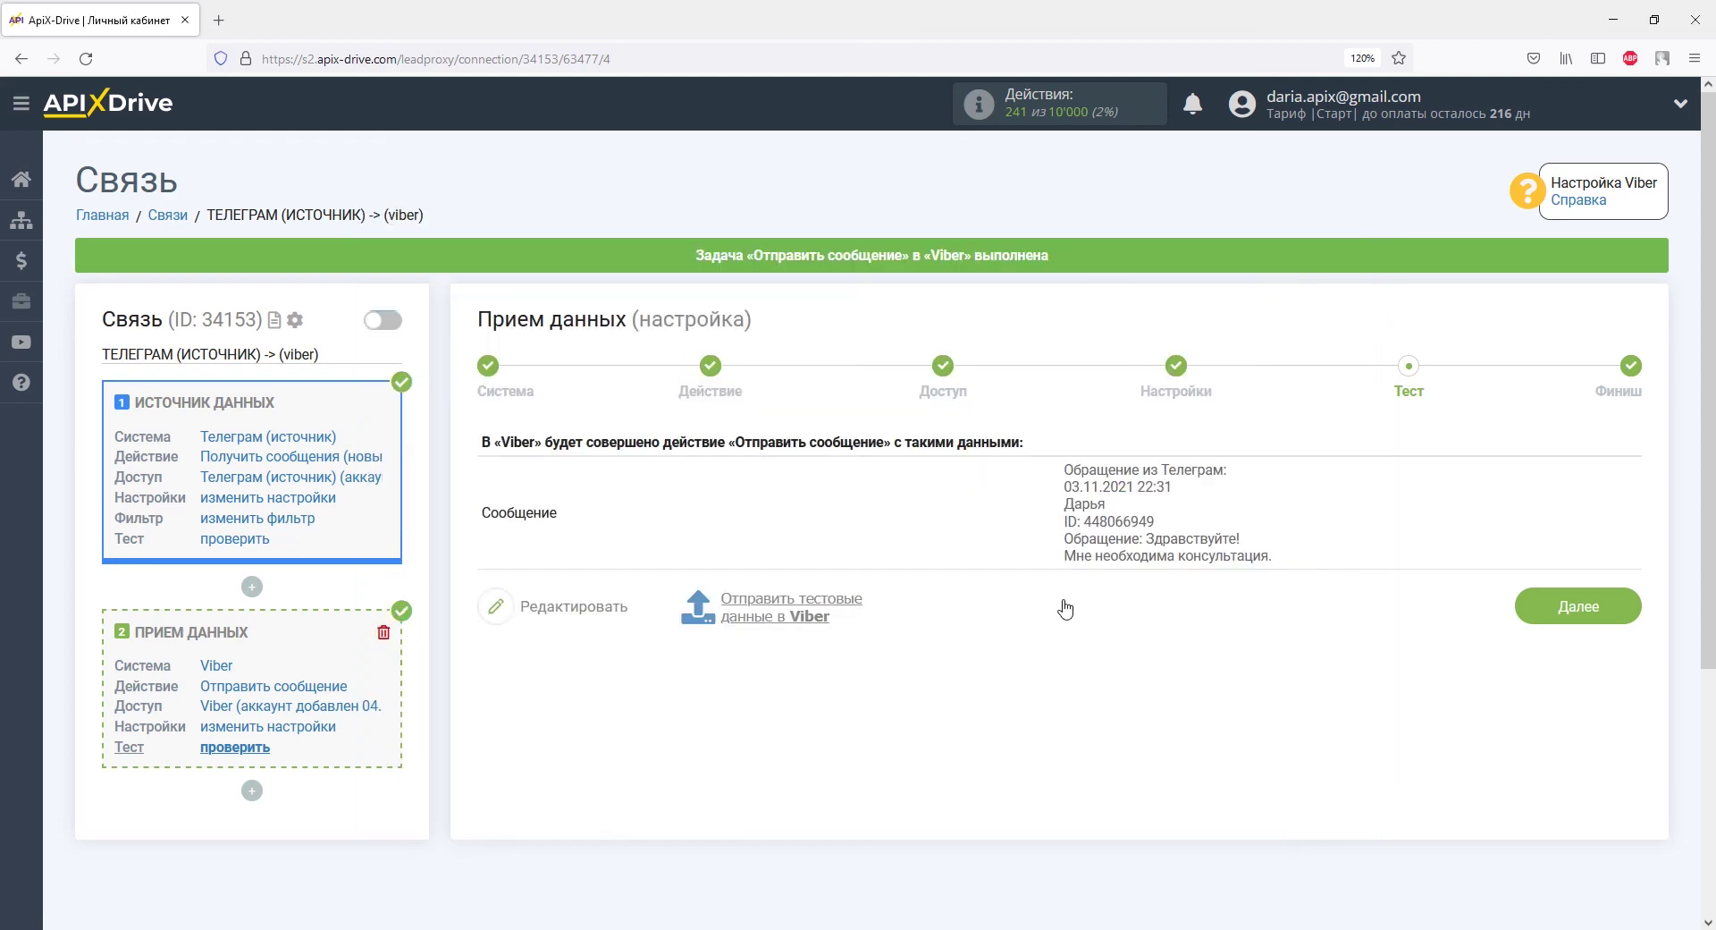
click(1545, 606)
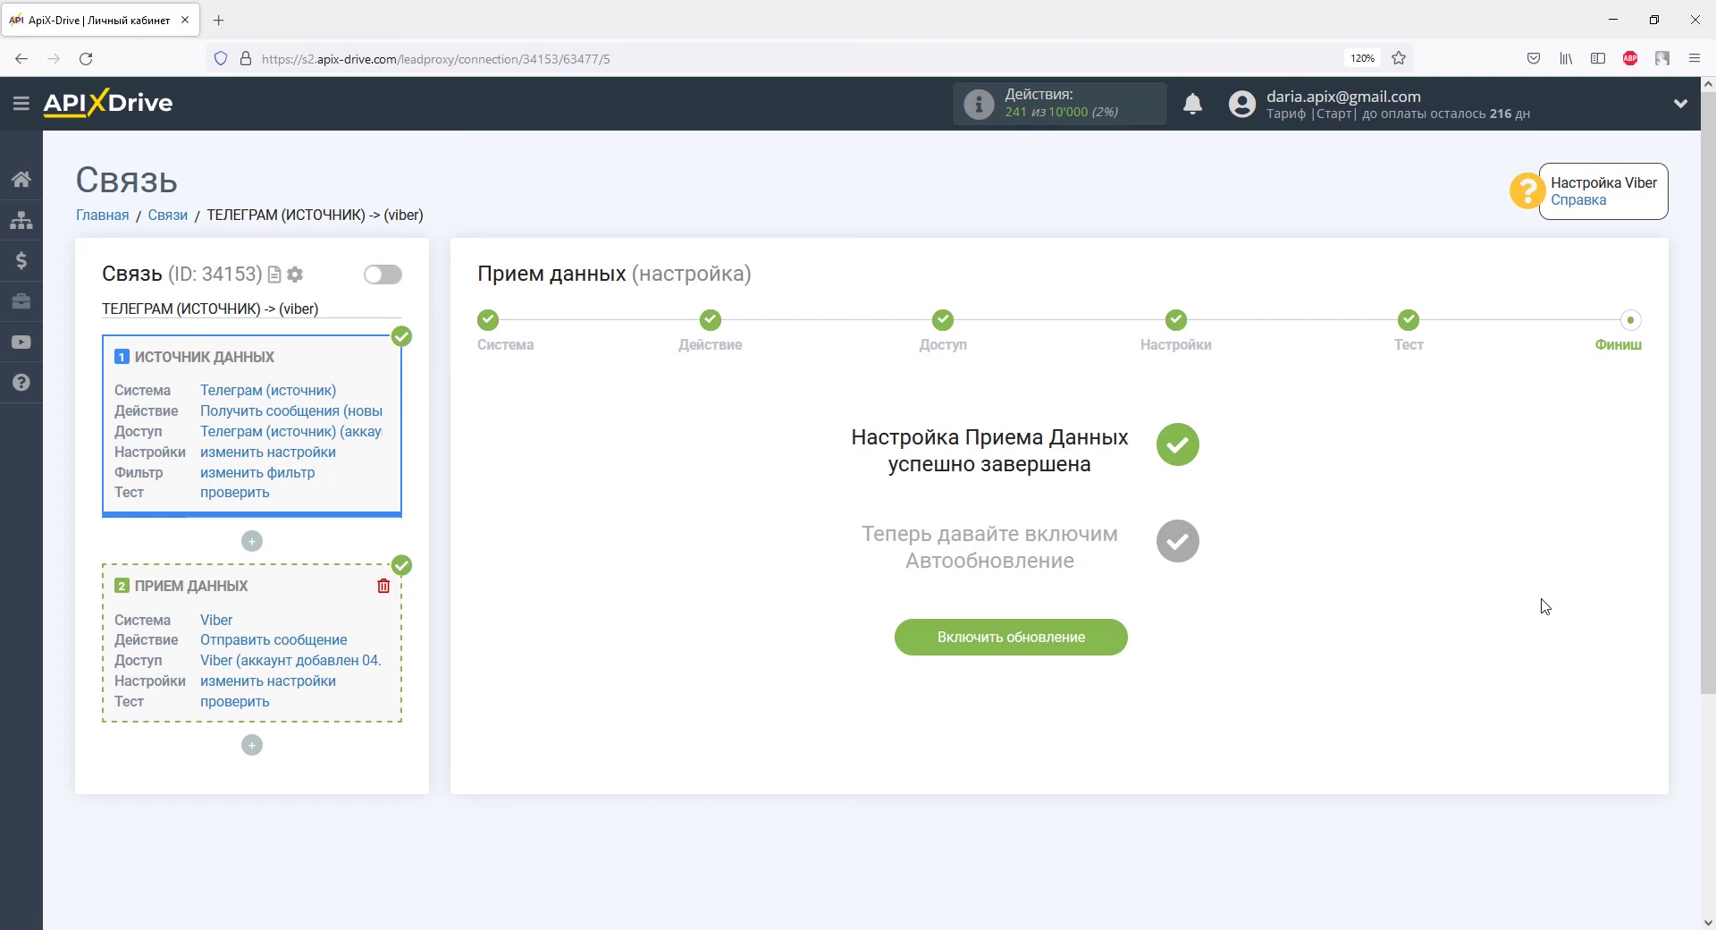
click(1108, 642)
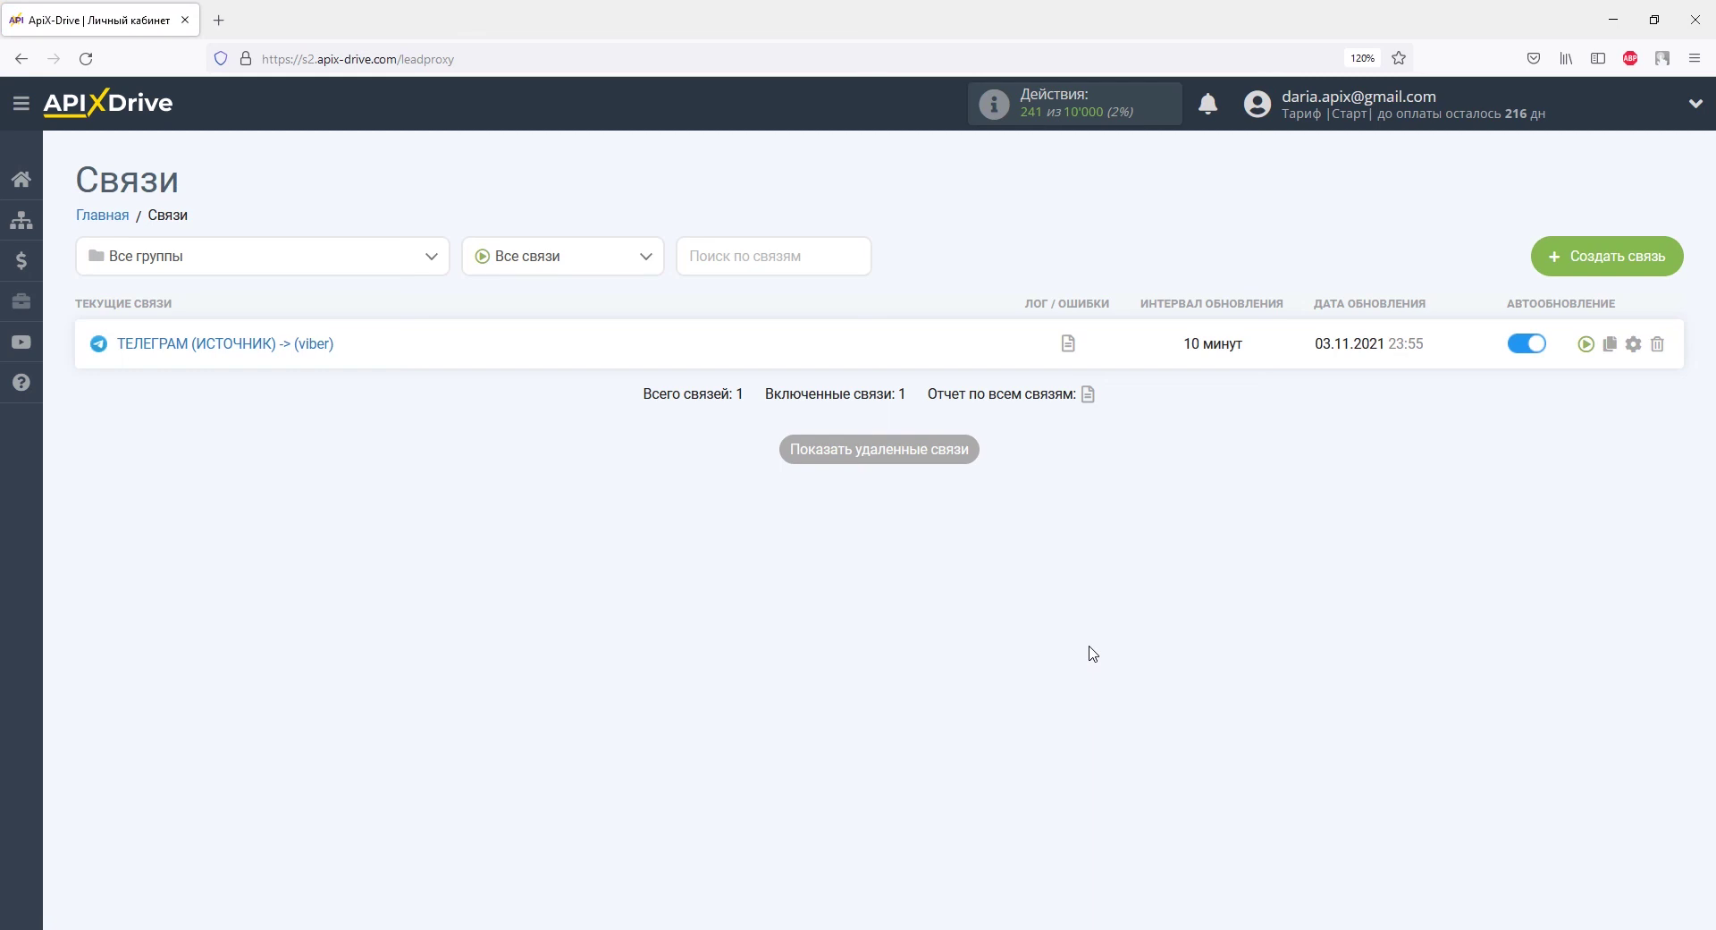
Set the update interval of the Telegram-to-Viber connection to 5 minutes and save the connection settings.
click(1633, 343)
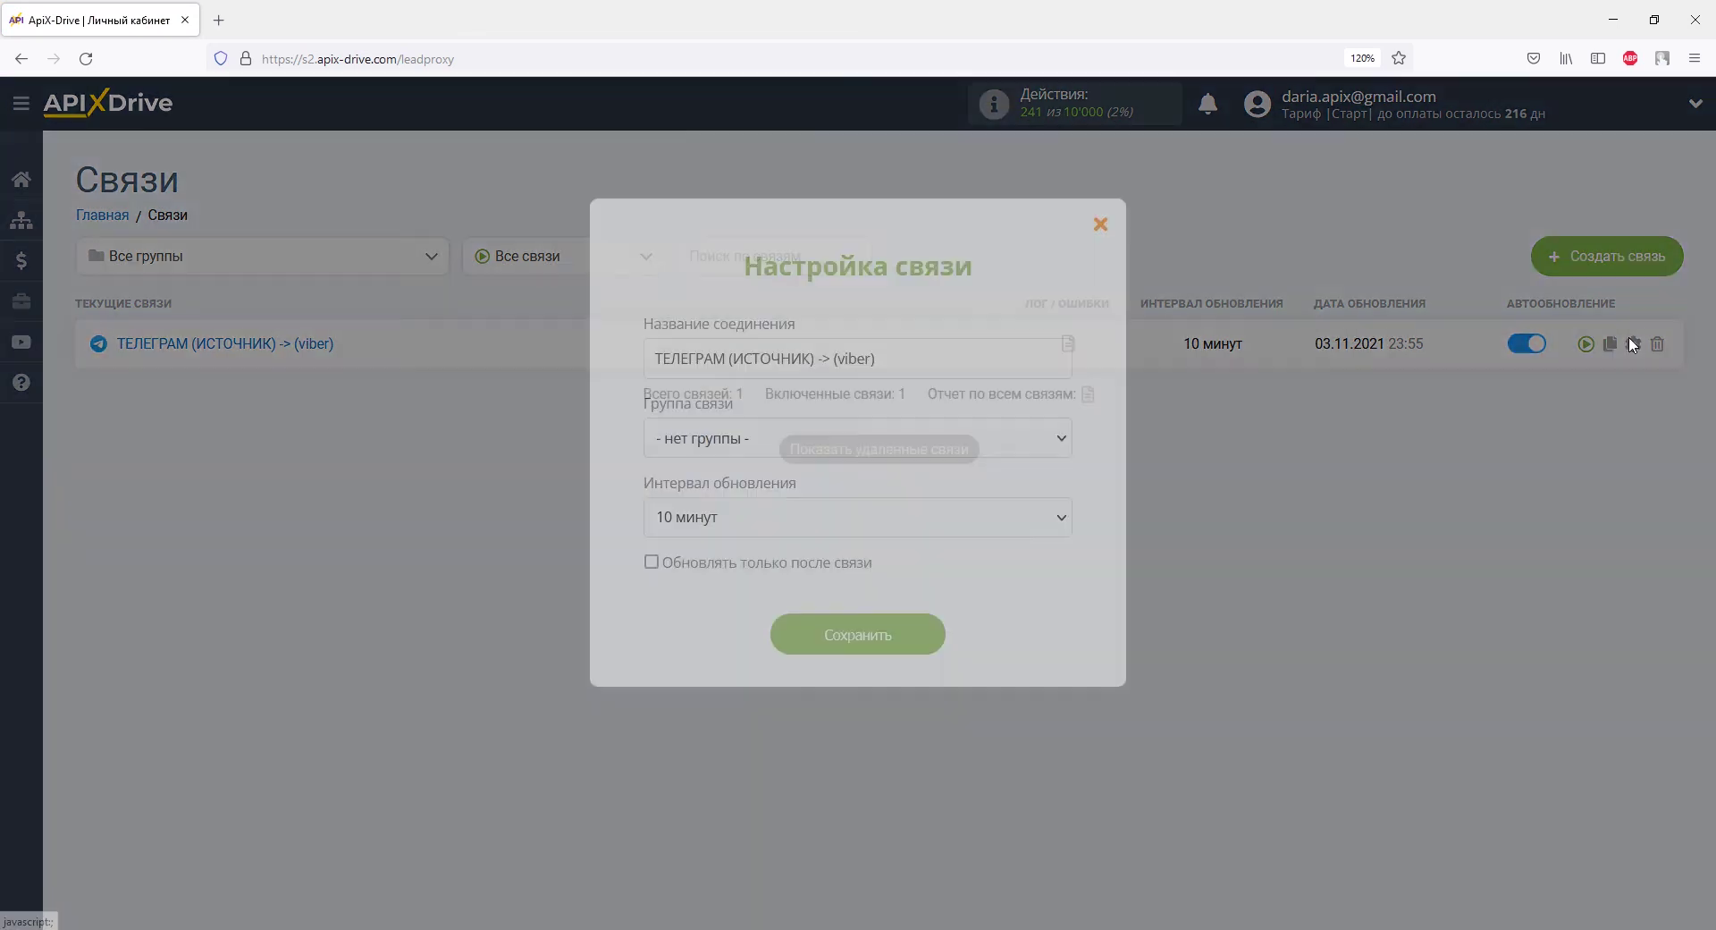
click(1050, 518)
click(943, 221)
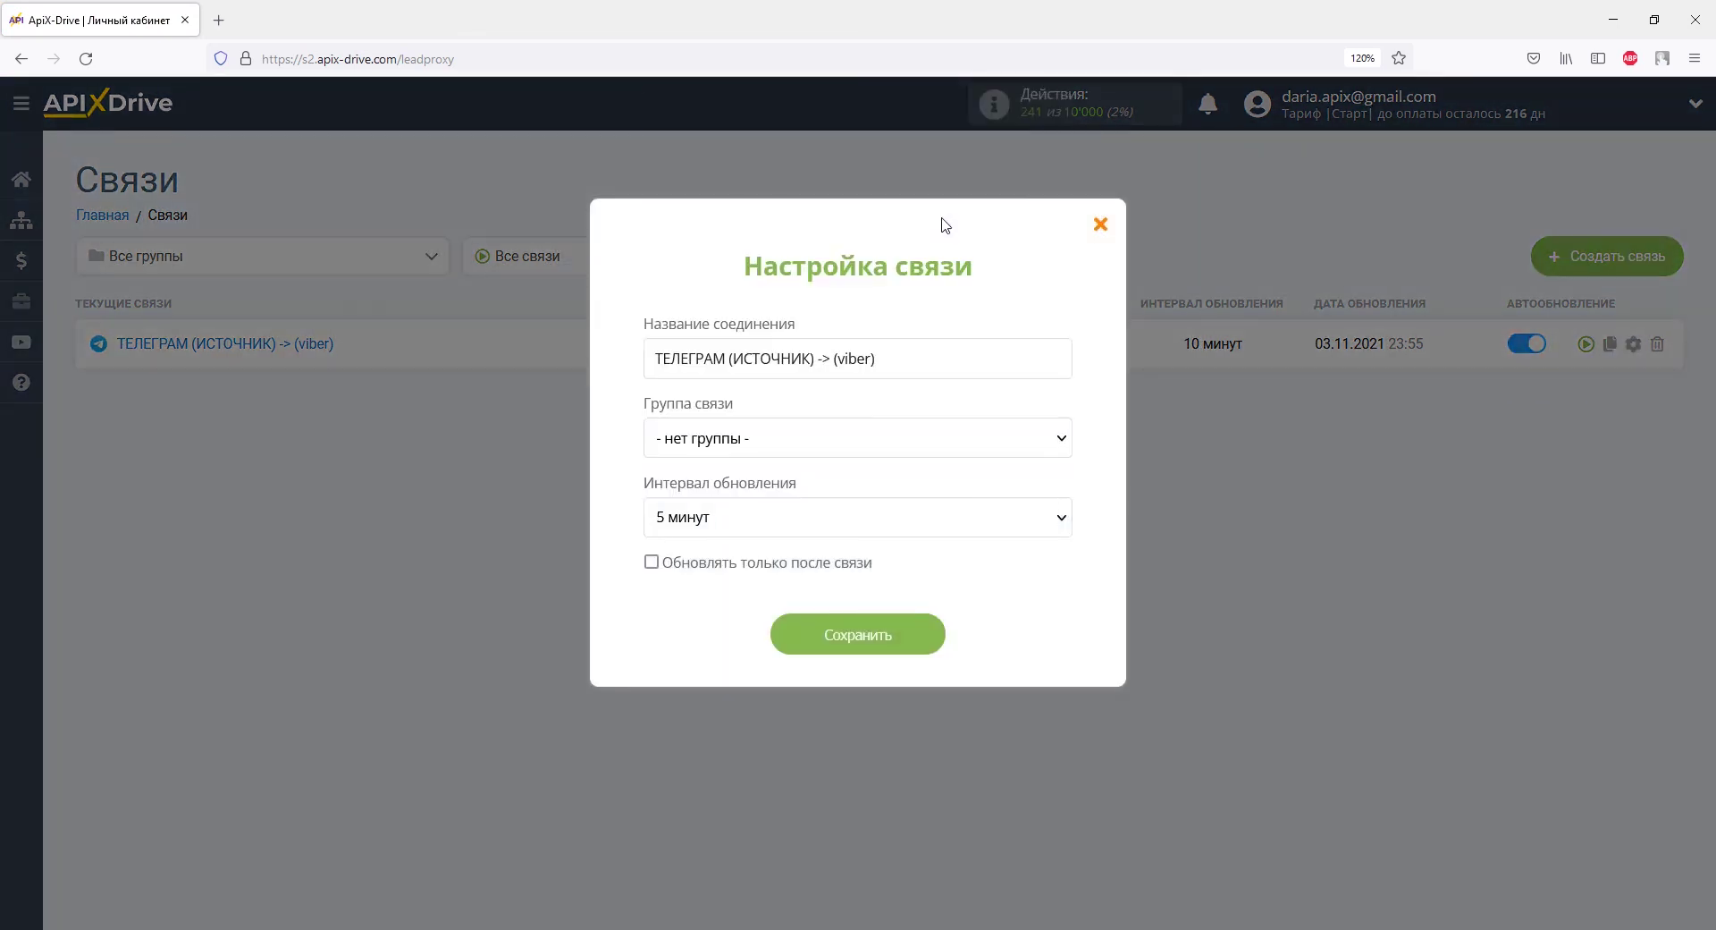
click(917, 640)
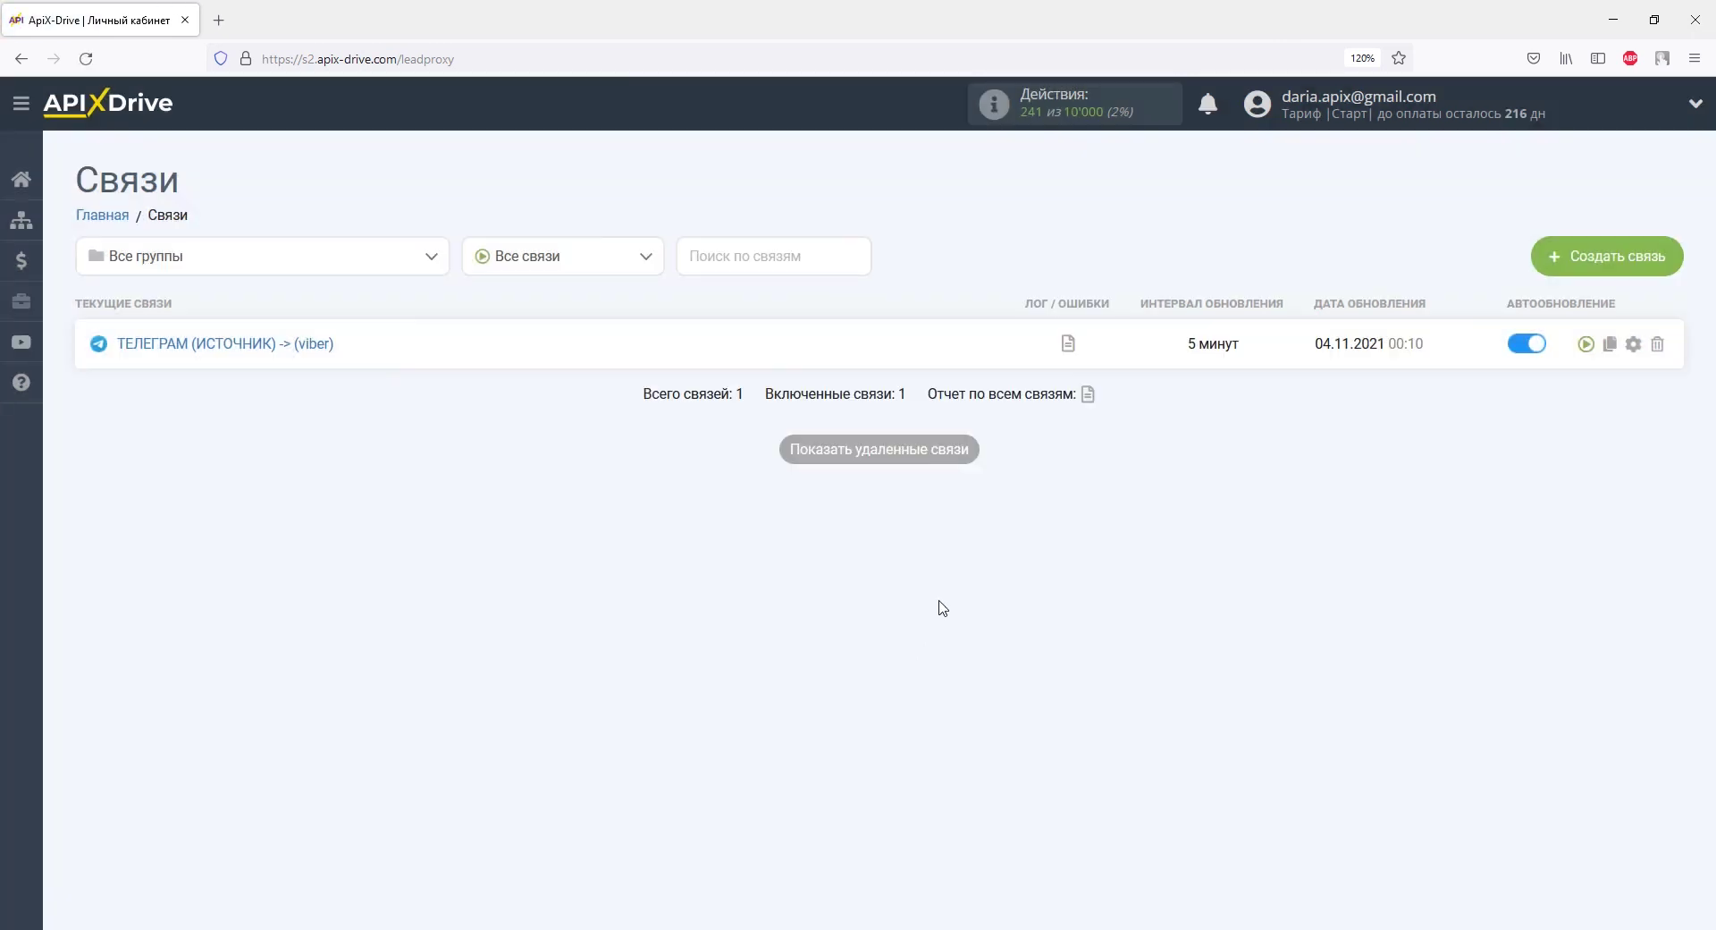